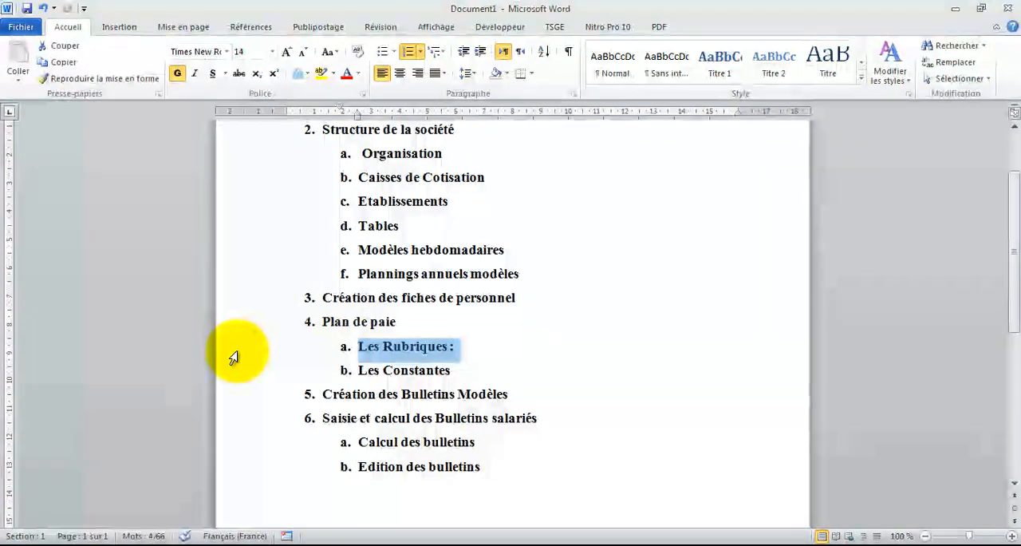
- Examine the Les Rubriques and Les Constantes entries under Plan de paie in the outline
{"action": "left_click", "coordinate": [238, 371]}
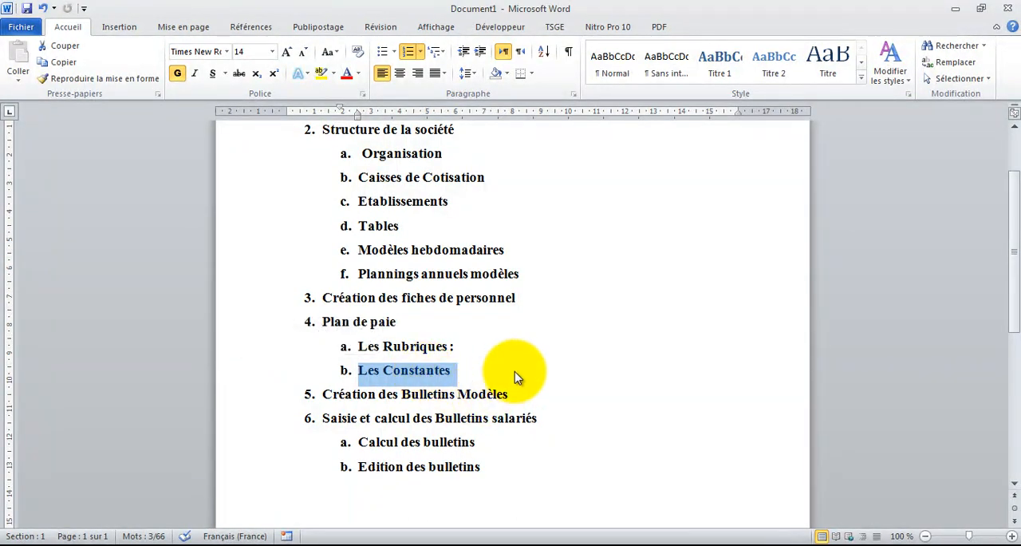
{"action": "double_click", "coordinate": [414, 347]}
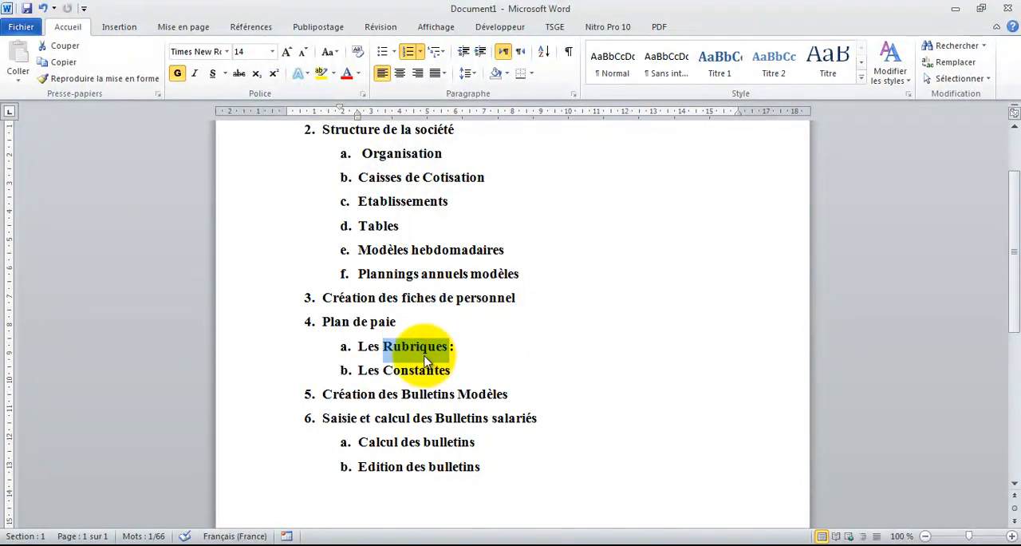
{"action": "left_click", "coordinate": [412, 372]}
{"action": "left_click", "coordinate": [259, 377]}
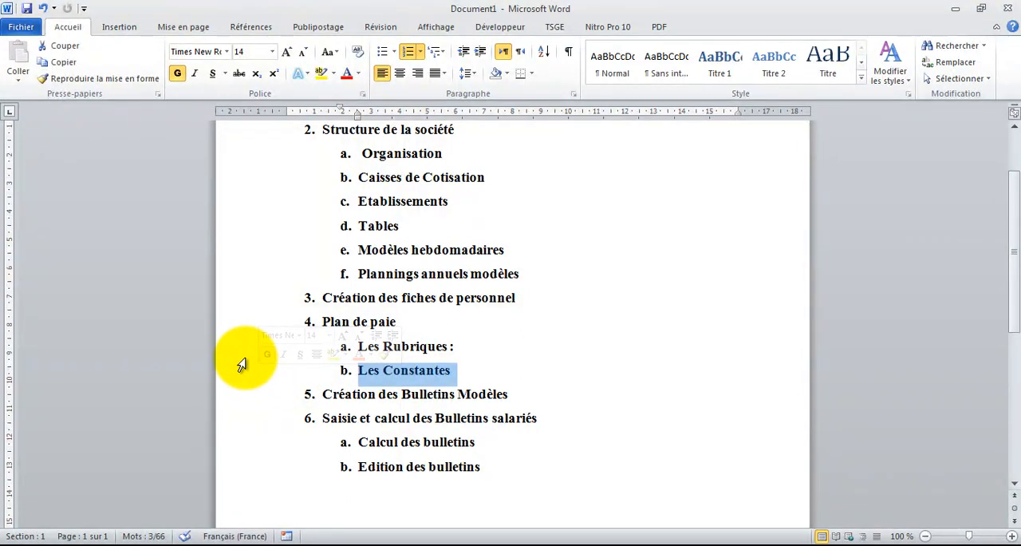
{"action": "left_click", "coordinate": [239, 351]}
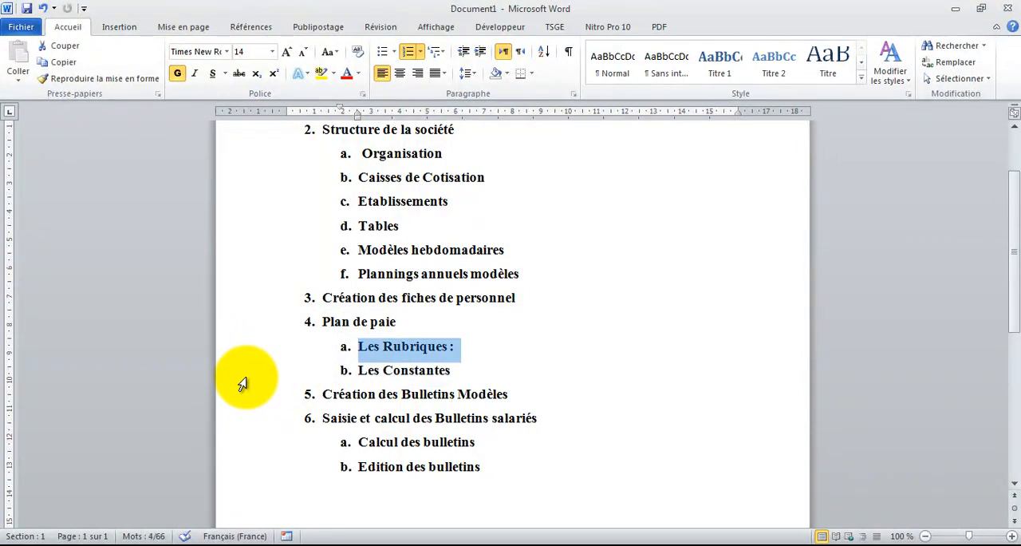
{"action": "left_click", "coordinate": [453, 371]}
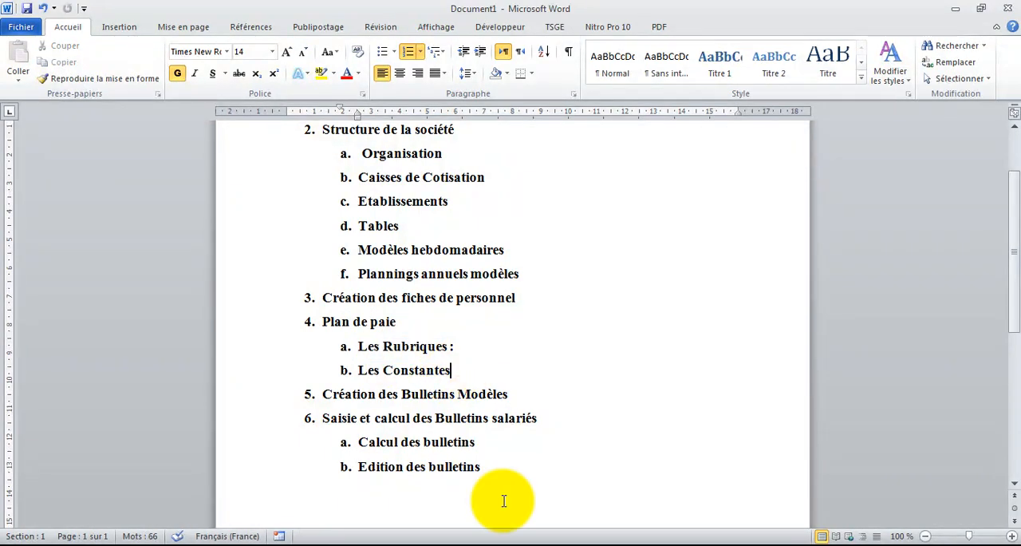
- Switch to Sage Paie, close the employee list and open the list of constants
{"action": "left_click", "coordinate": [549, 539]}
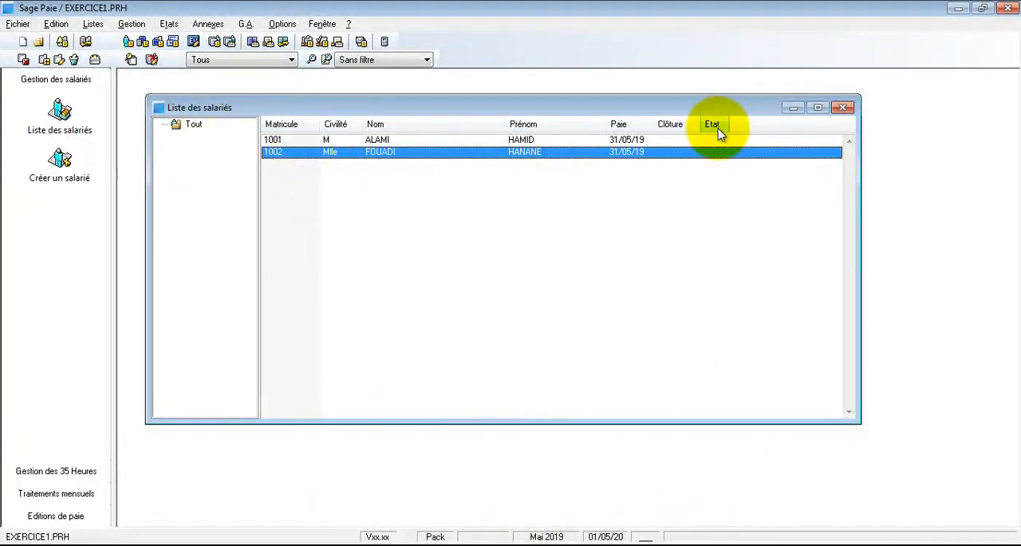
{"action": "left_click", "coordinate": [843, 107]}
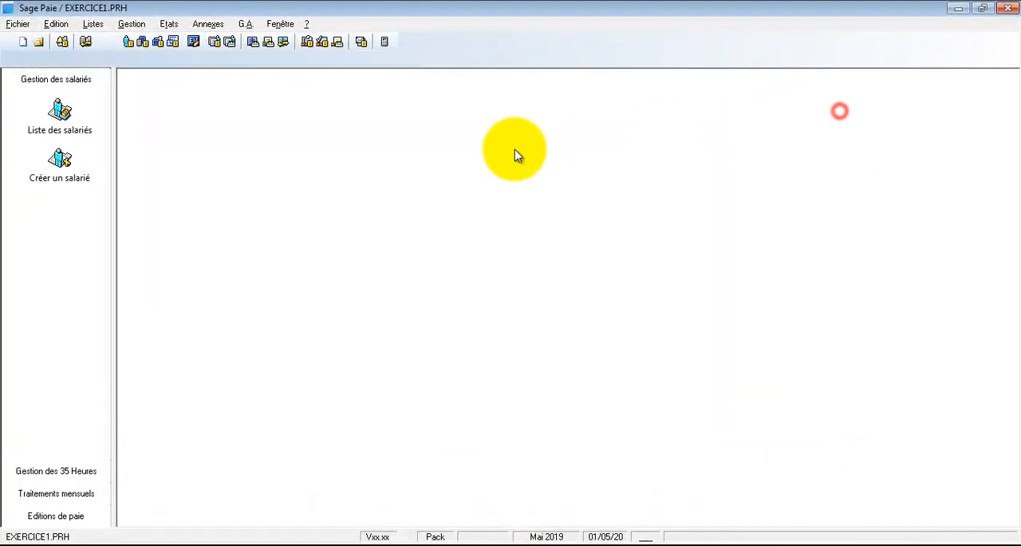
{"action": "left_click", "coordinate": [93, 24]}
{"action": "left_click", "coordinate": [108, 61]}
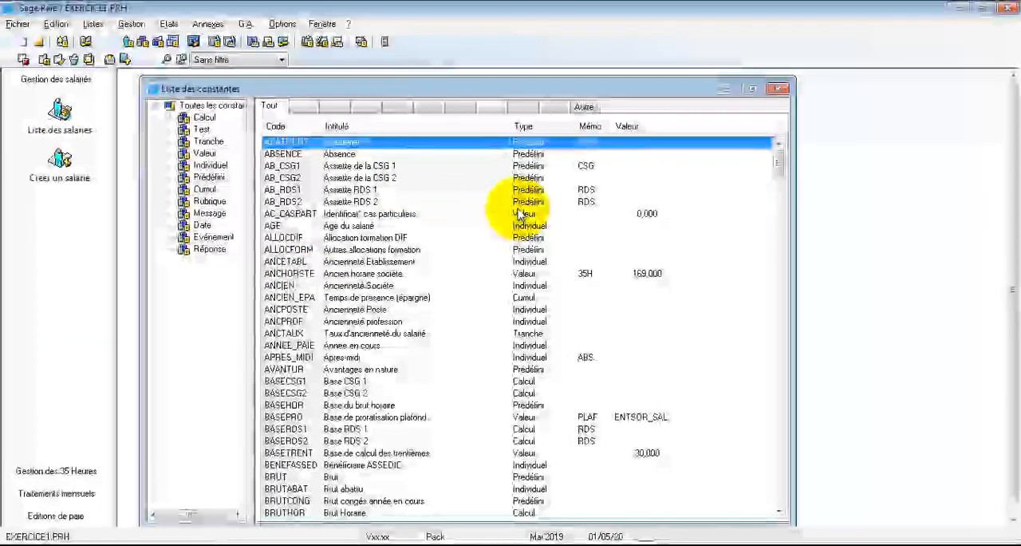
- Set the value of the PLAFOSOC constant (Plafond Sécurité Sociale) to 6000 and save it
{"action": "left_click", "coordinate": [518, 203]}
{"action": "left_click_drag", "start_coordinate": [782, 165], "coordinate": [747, 406]}
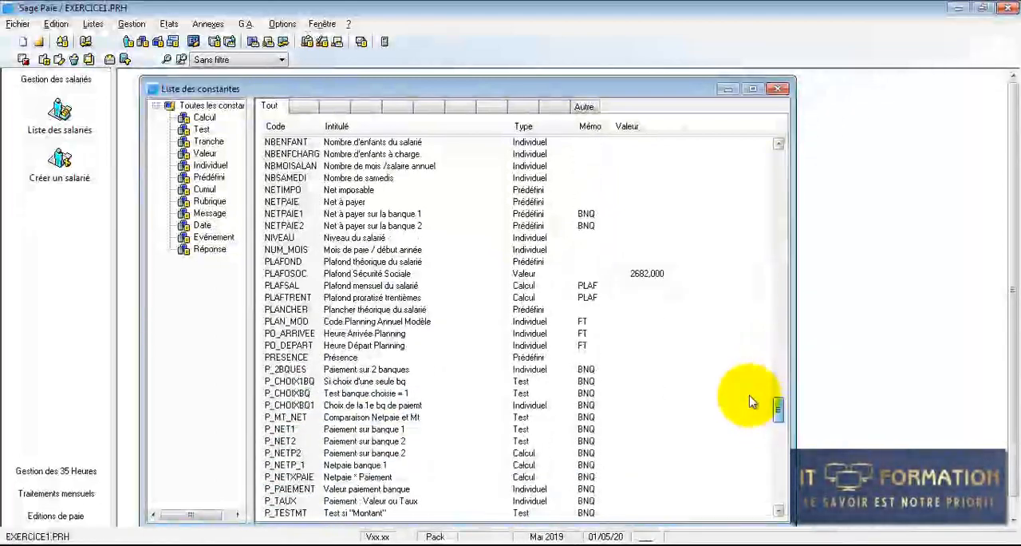
{"action": "left_click", "coordinate": [383, 274]}
{"action": "double_click", "coordinate": [476, 274]}
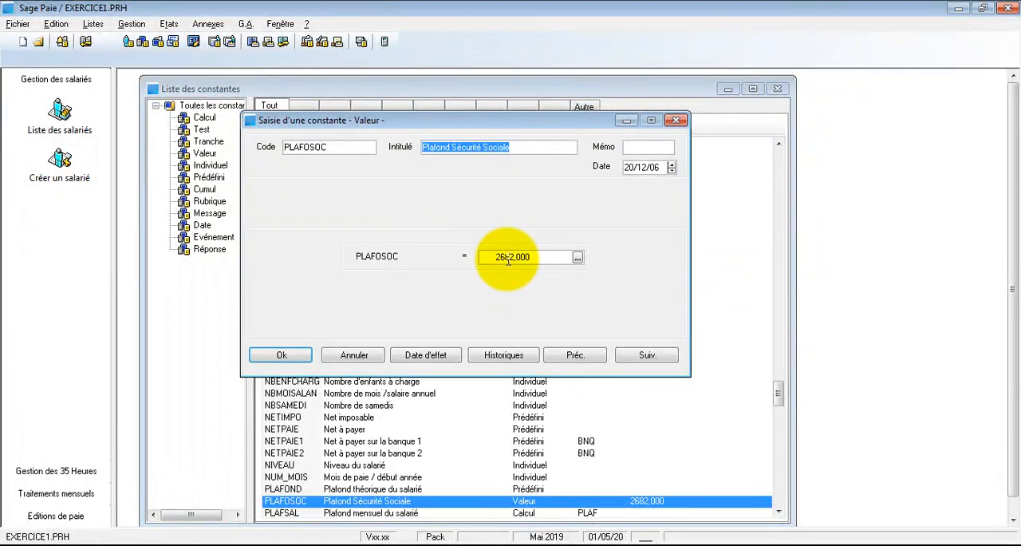
{"action": "left_click", "coordinate": [506, 257]}
{"action": "type", "text": "60"}
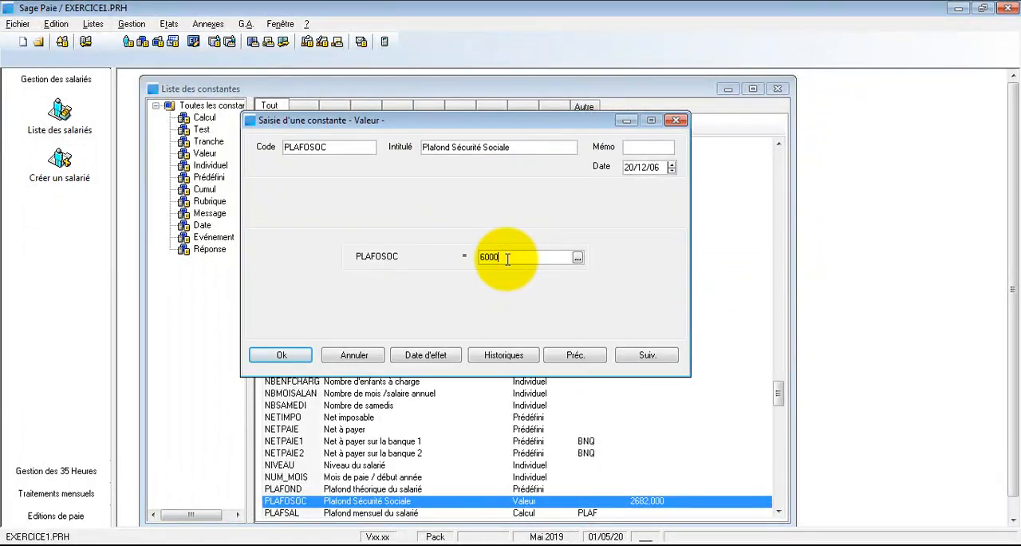
{"action": "left_click", "coordinate": [283, 357]}
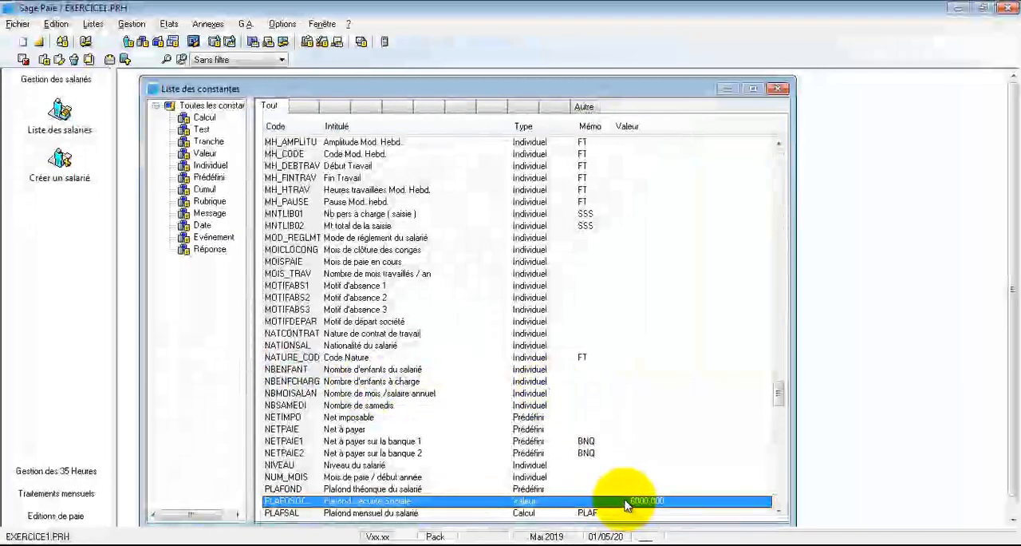
{"action": "left_click_drag", "start_coordinate": [777, 397], "coordinate": [779, 399]}
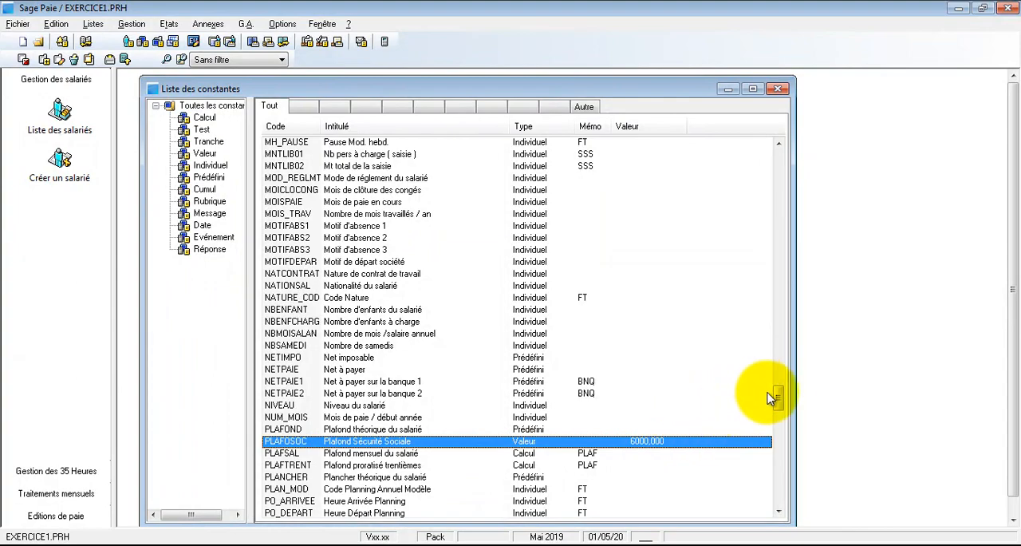
{"action": "left_click_drag", "start_coordinate": [779, 403], "coordinate": [778, 157]}
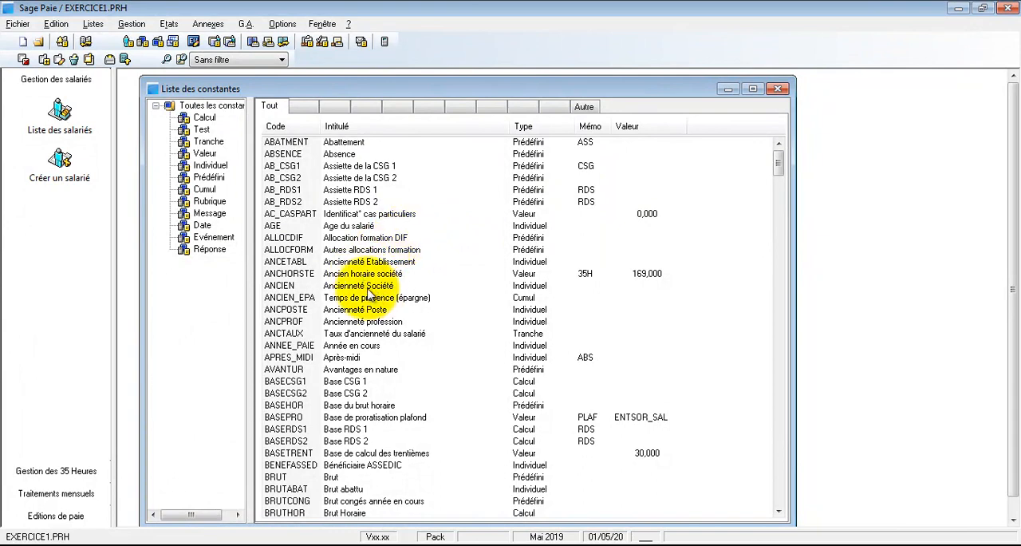
- Open a new Bloc-notes document over the constants list and enter the heading ALLOCATIONS FAMILIALES
{"action": "key", "text": "super"}
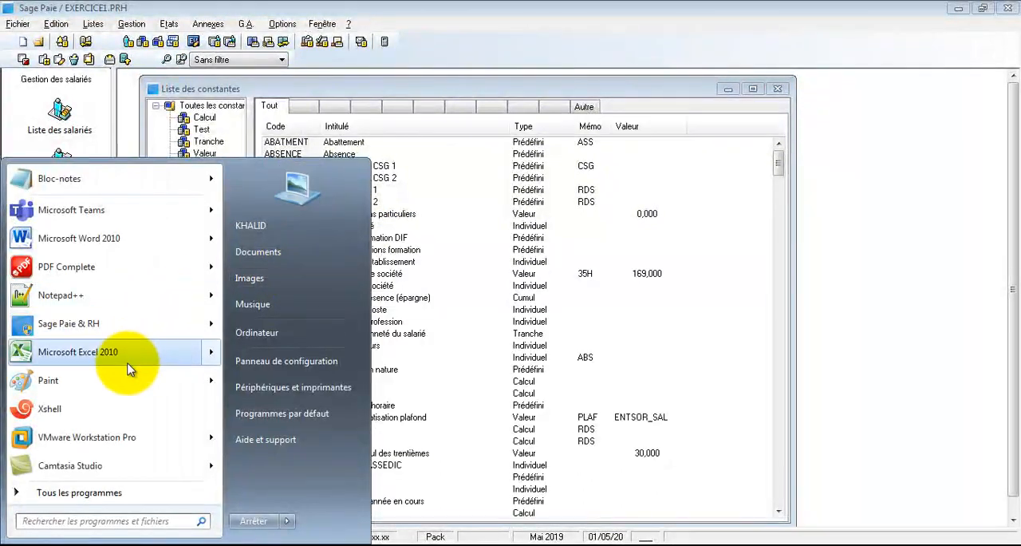
{"action": "left_click", "coordinate": [83, 185]}
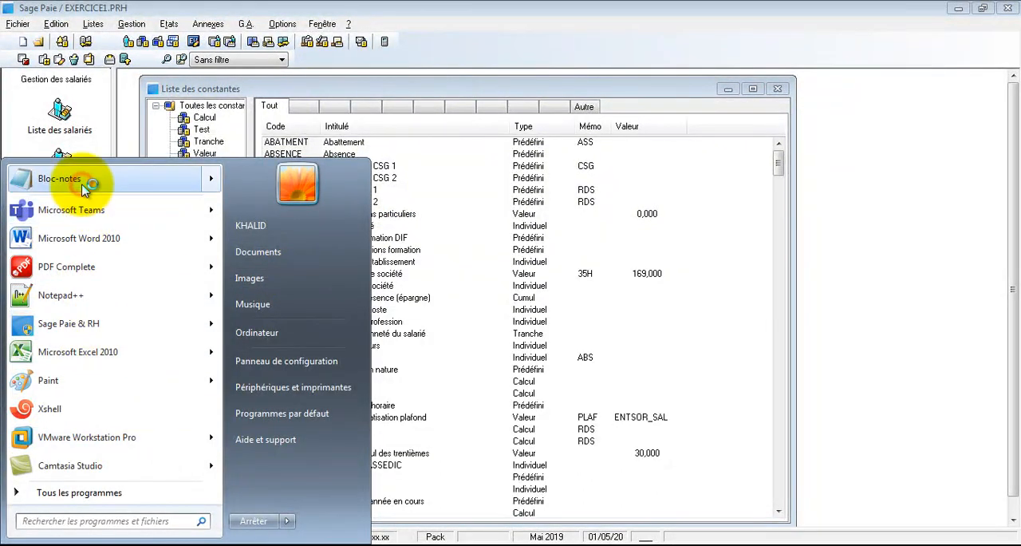
{"action": "left_click_drag", "start_coordinate": [430, 251], "coordinate": [424, 271]}
{"action": "type", "text": "ALLO"}
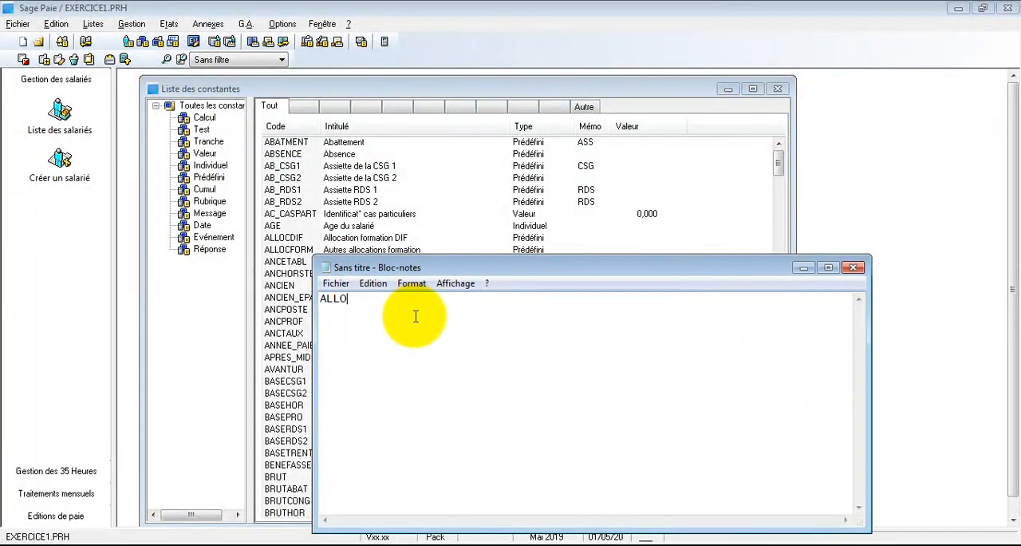
{"action": "type", "text": "CATIONS FAMILIALES"}
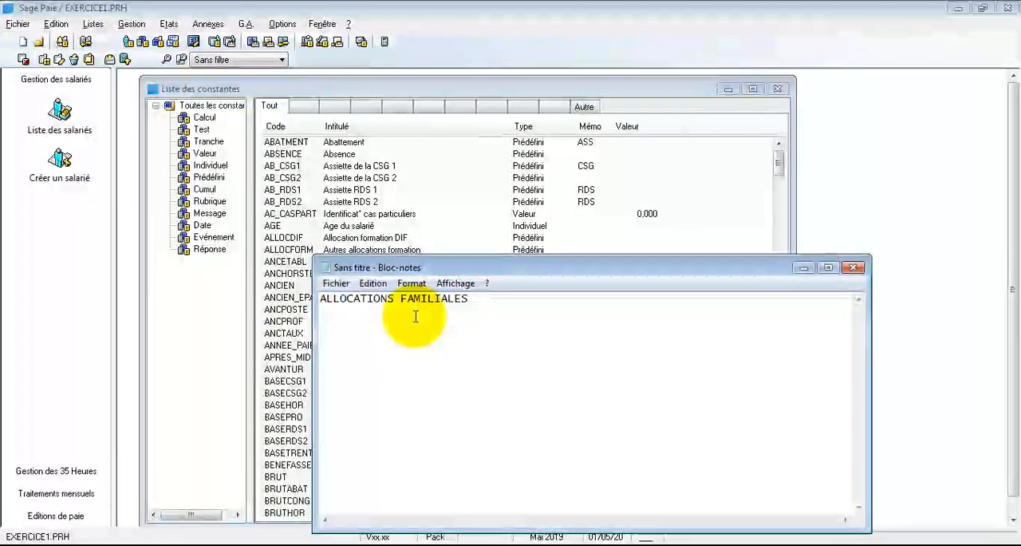
{"action": "left_click_drag", "start_coordinate": [492, 268], "coordinate": [533, 259]}
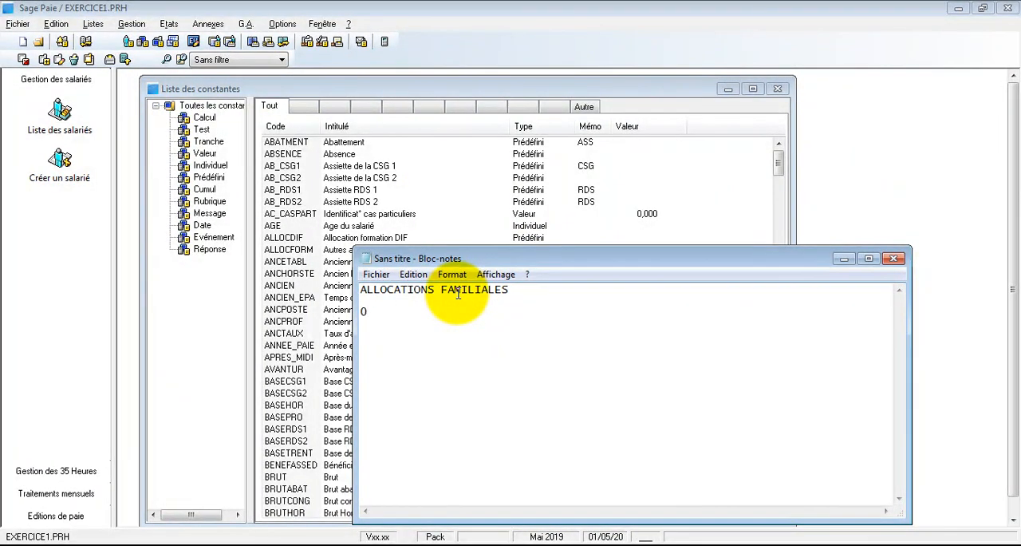
- Enter the first allowance lines below the heading: 0==>00, 1==>300 and 2==>600
{"action": "key", "text": "BackSpace"}
{"action": "key", "text": "Return"}
{"action": "type", "text": "1==>300"}
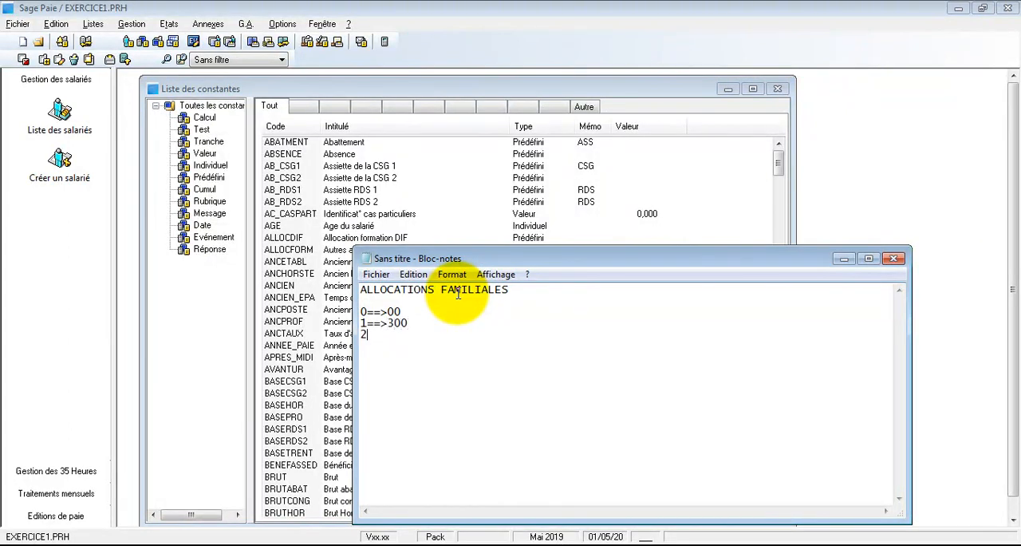
{"action": "type", "text": "==>600"}
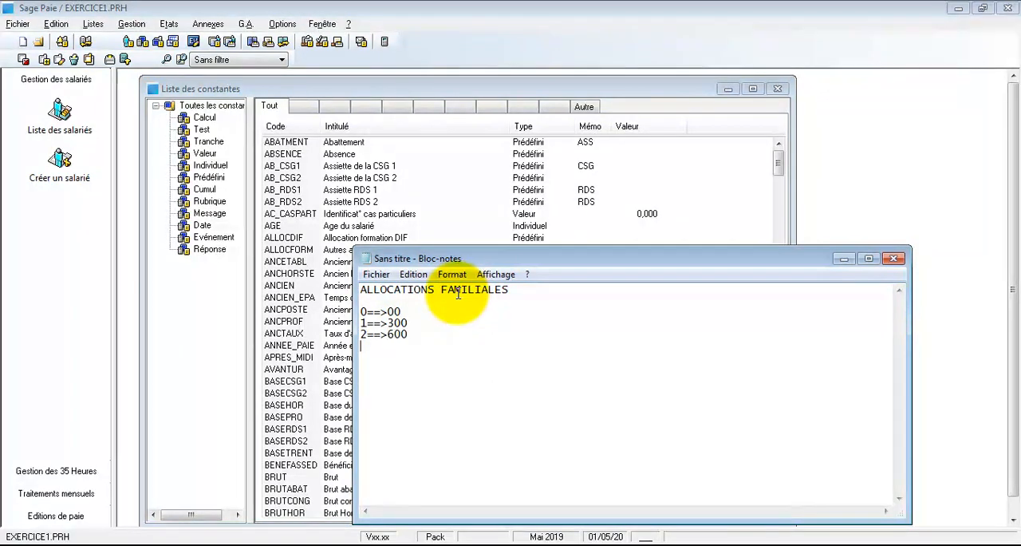
- Add the remaining allowance lines 3==>900, 4==>936, 5==>972 and 6==>1008
{"action": "key", "text": "Return"}
{"action": "type", "text": "3"}
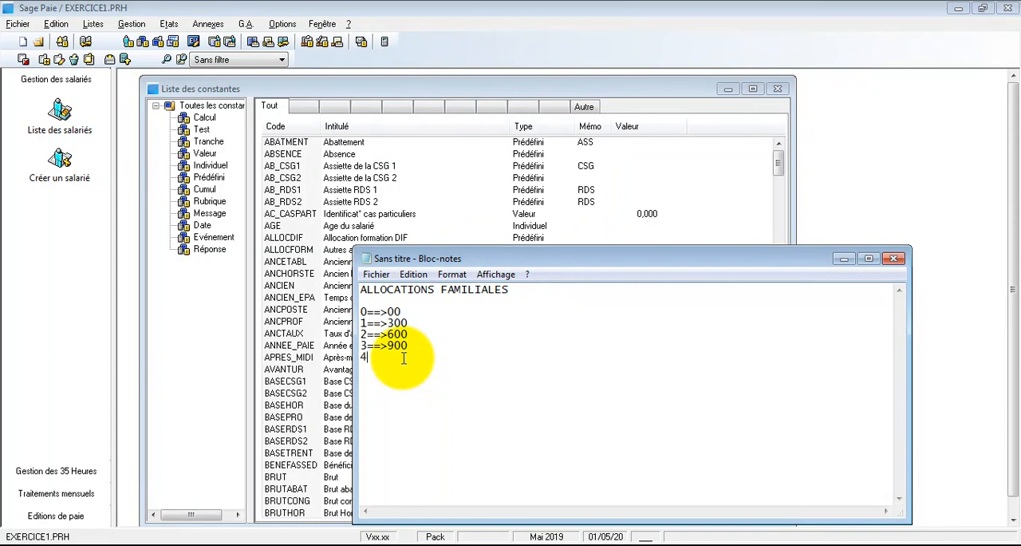
{"action": "type", "text": "==>936"}
{"action": "key", "text": "Return"}
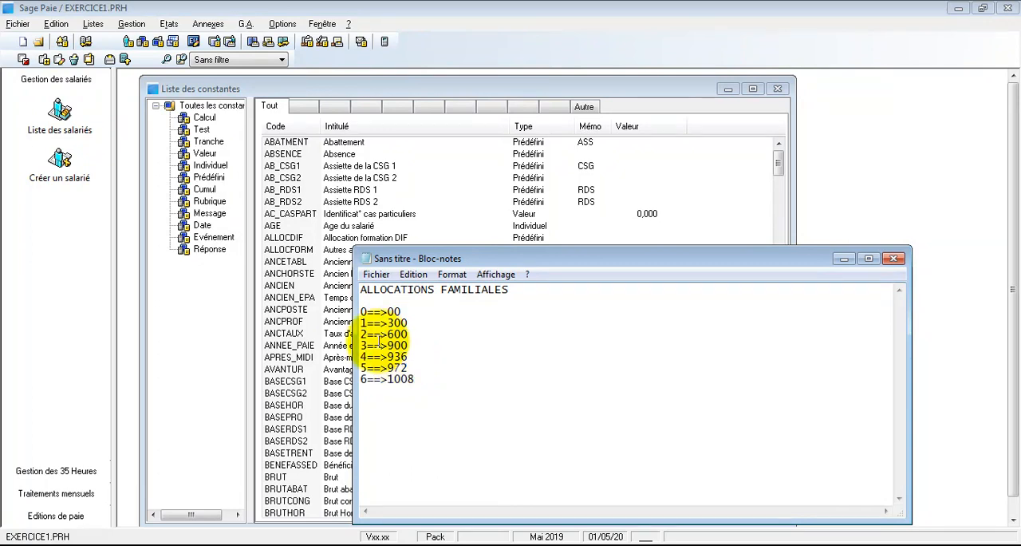
- Add a dashed separator line below the 6==>1008 line of the notes
{"action": "left_click_drag", "start_coordinate": [415, 380], "coordinate": [391, 326]}
{"action": "left_click", "coordinate": [450, 407]}
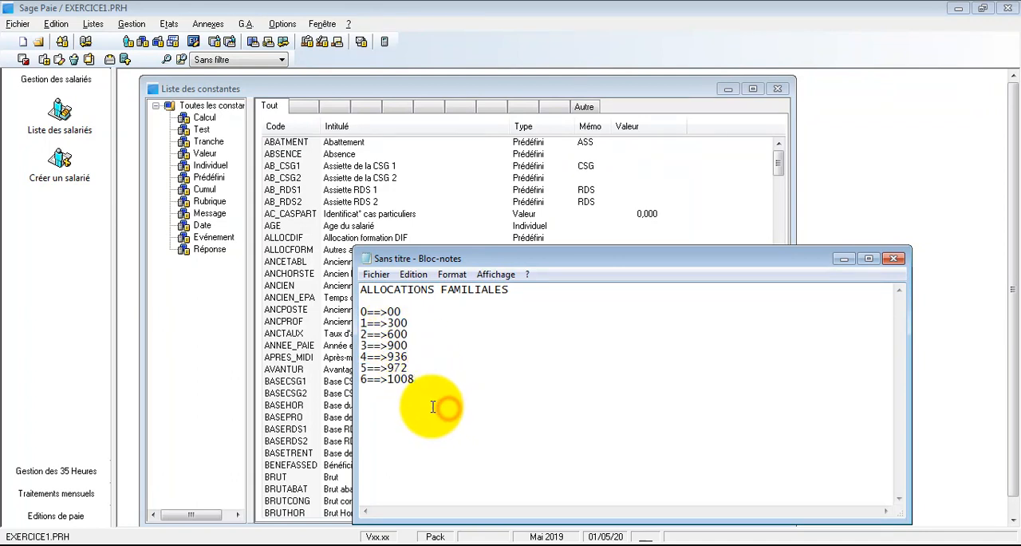
{"action": "key", "text": "Return"}
{"action": "type", "text": "--------------------------------------------"}
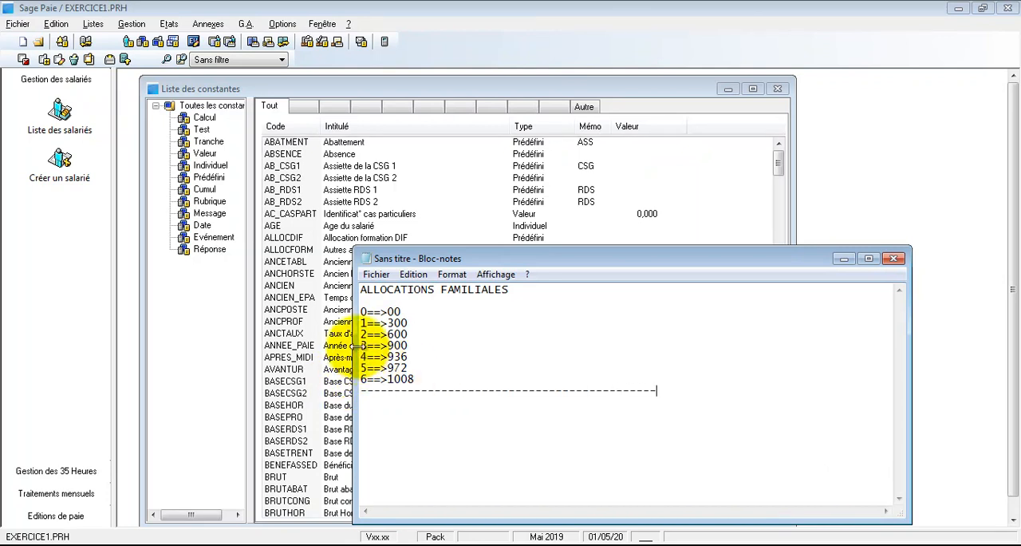
{"action": "left_click", "coordinate": [362, 345]}
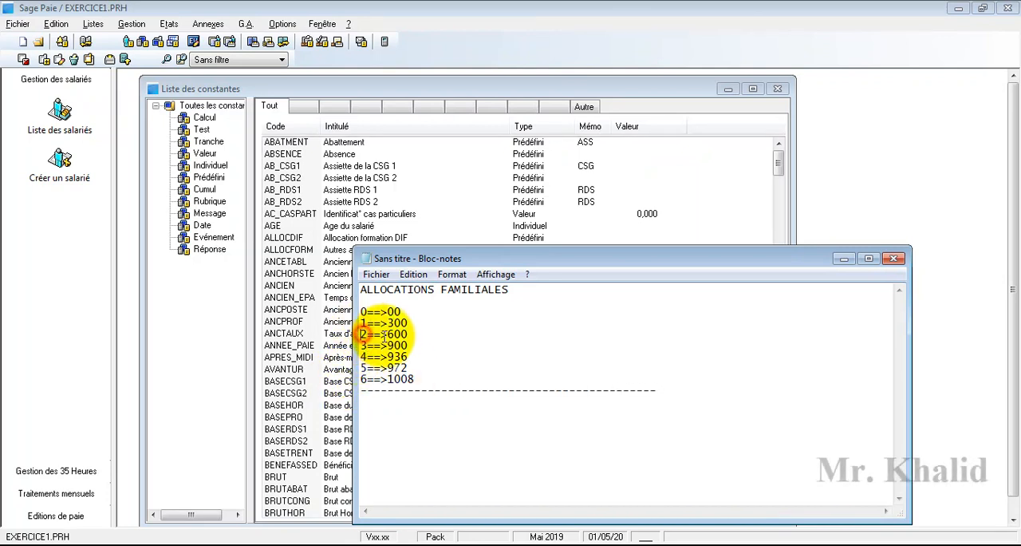
{"action": "left_click", "coordinate": [362, 333]}
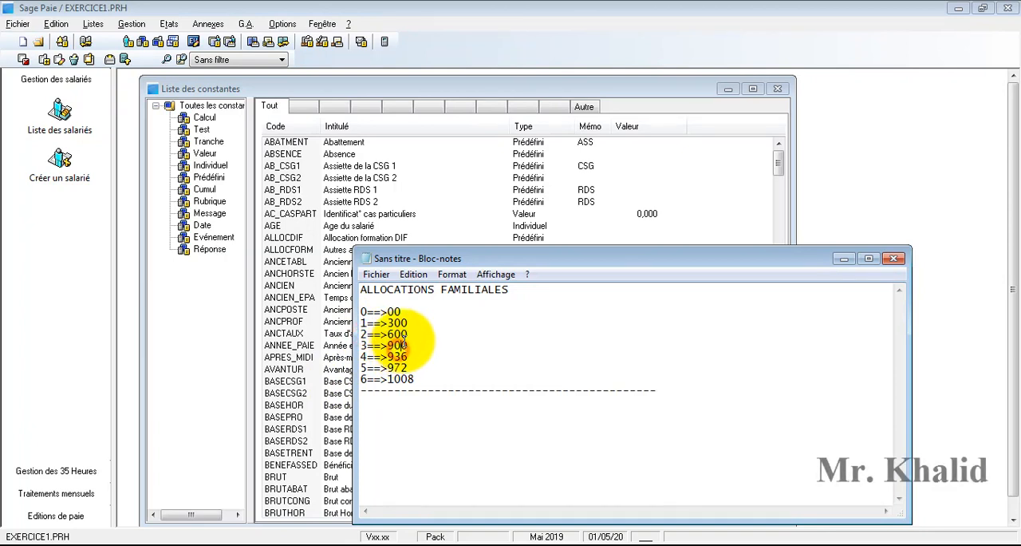
{"action": "left_click", "coordinate": [404, 341]}
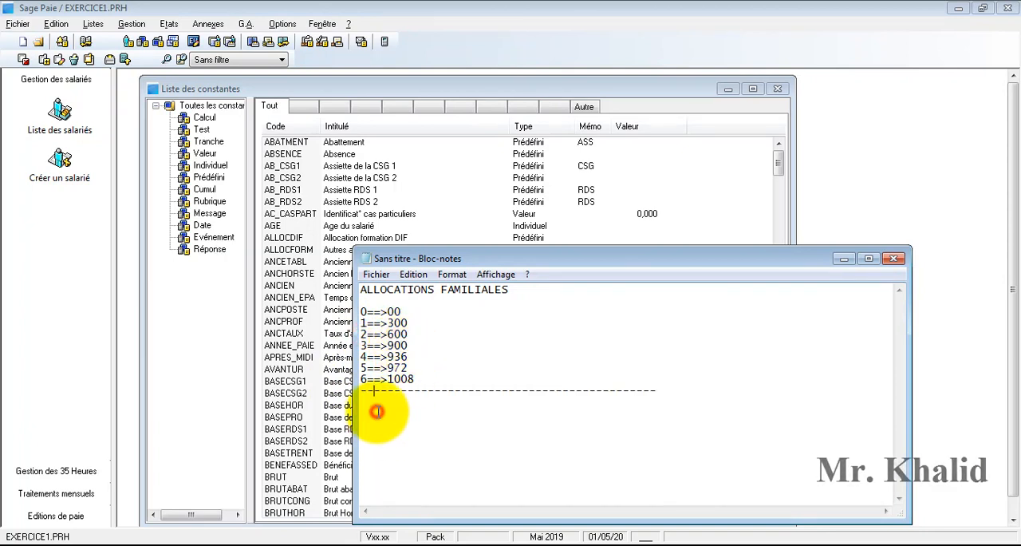
{"action": "left_click", "coordinate": [661, 391]}
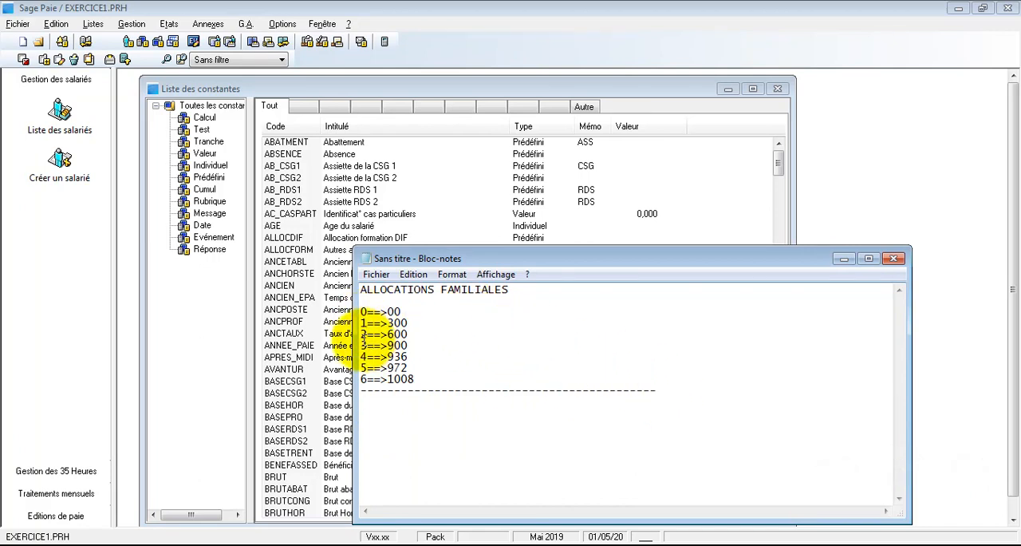
{"action": "left_click", "coordinate": [363, 341]}
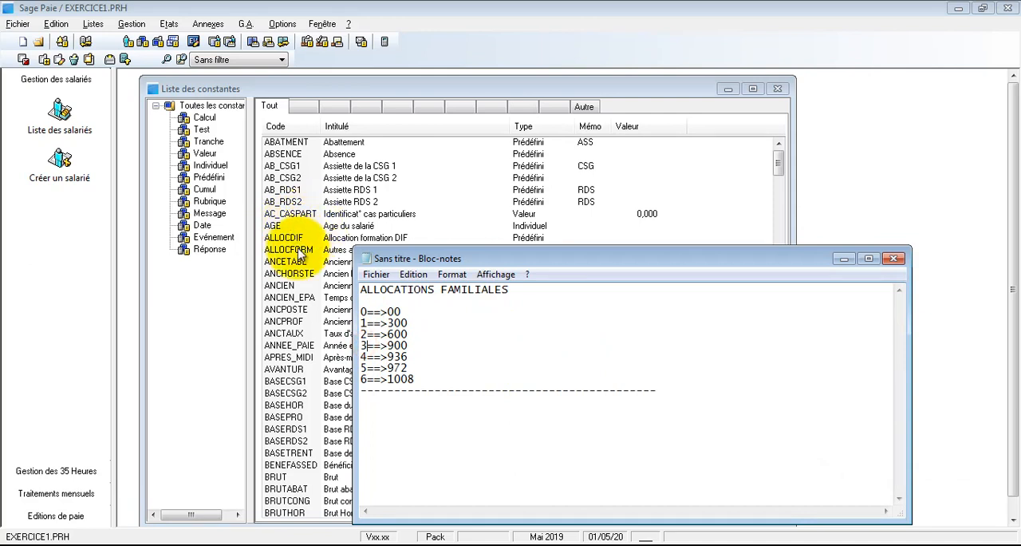
- Bring the untitled allowance notes back in front of the constants list and reposition their window to uncover more of the list
{"action": "left_click", "coordinate": [301, 324]}
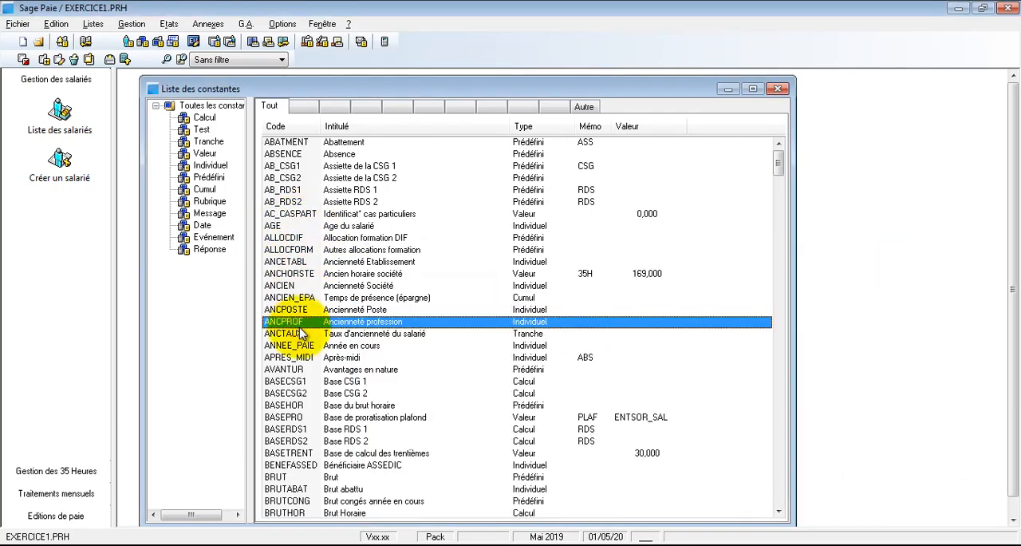
{"action": "left_click", "coordinate": [291, 533]}
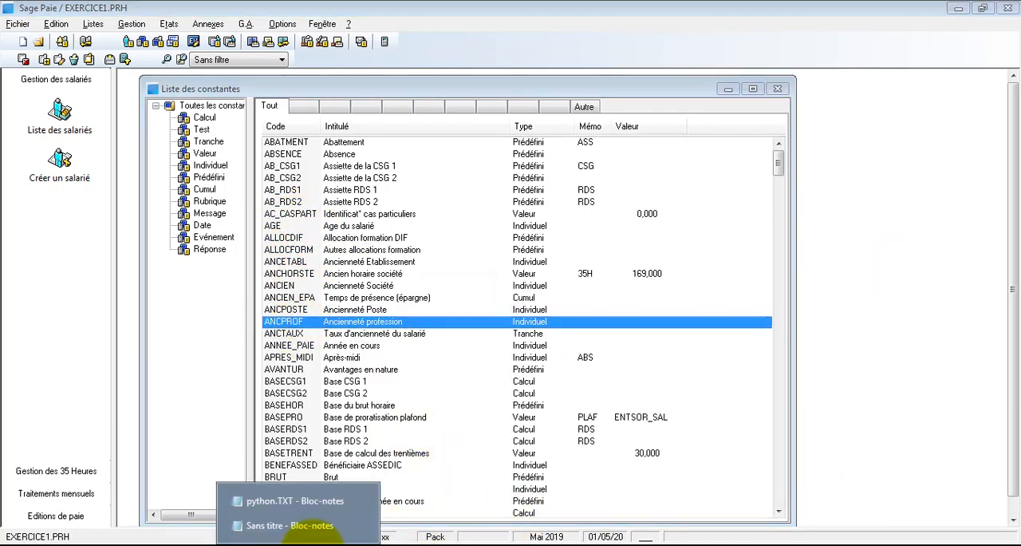
{"action": "left_click", "coordinate": [327, 525]}
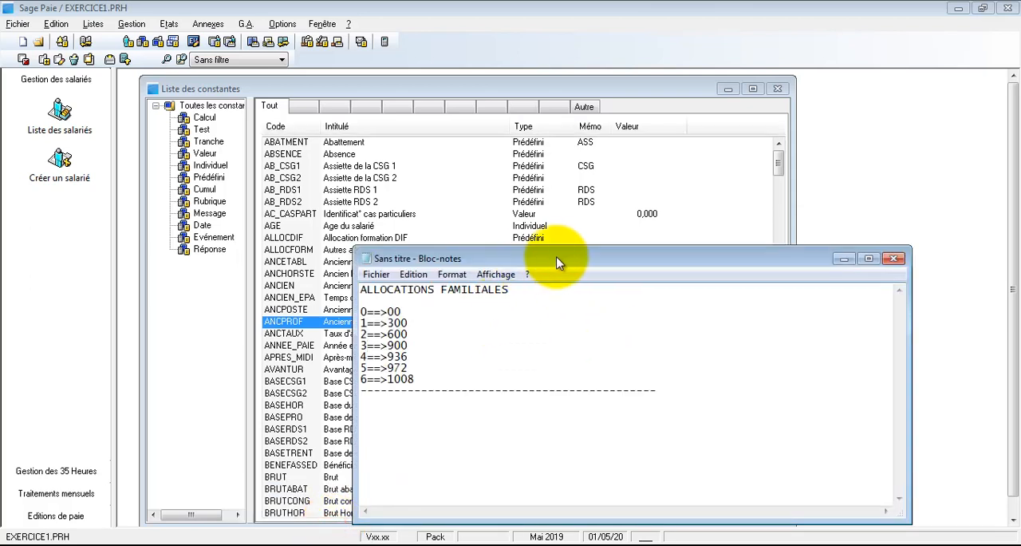
{"action": "left_click_drag", "start_coordinate": [559, 263], "coordinate": [607, 222]}
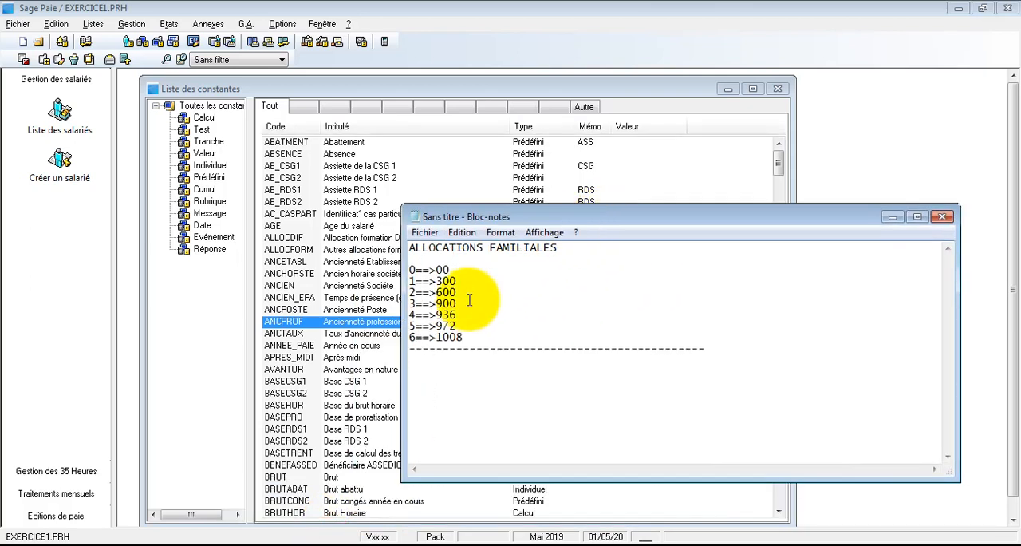
{"action": "left_click_drag", "start_coordinate": [436, 293], "coordinate": [459, 290]}
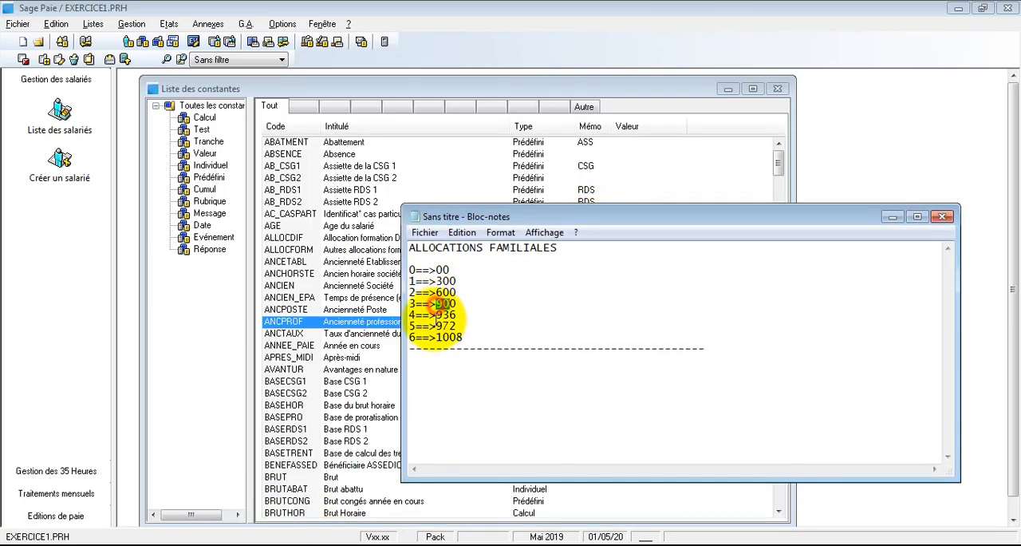
- Create a new constant of type Tranche with code ALLOFAM and title ALLOCATIONS FAMILIALES
{"action": "left_click", "coordinate": [456, 360]}
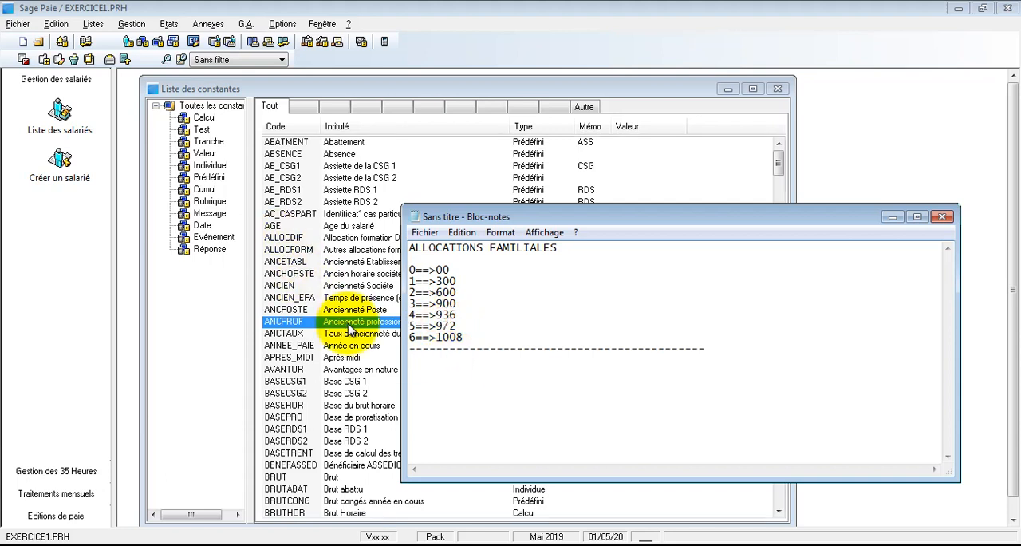
{"action": "left_click", "coordinate": [307, 250]}
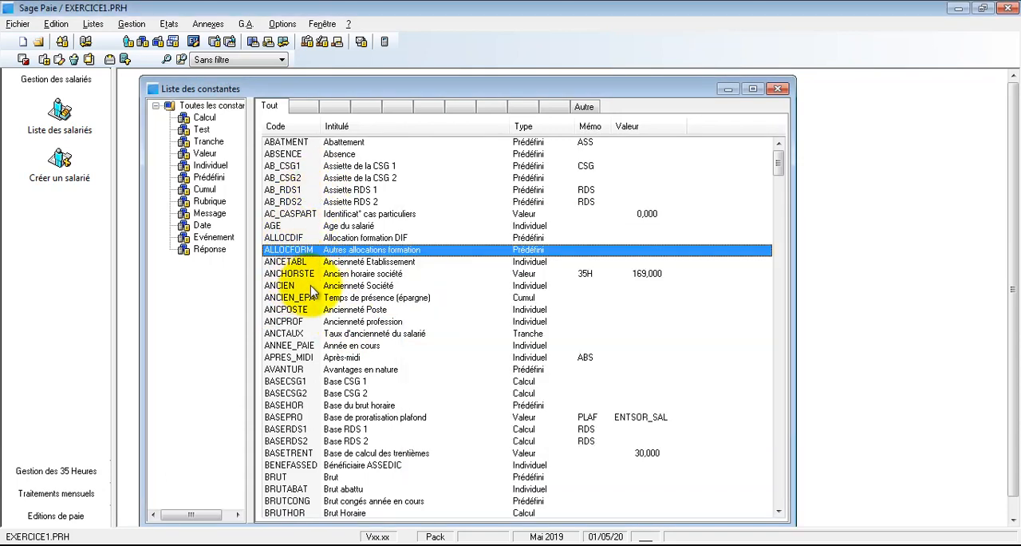
{"action": "right_click", "coordinate": [456, 286]}
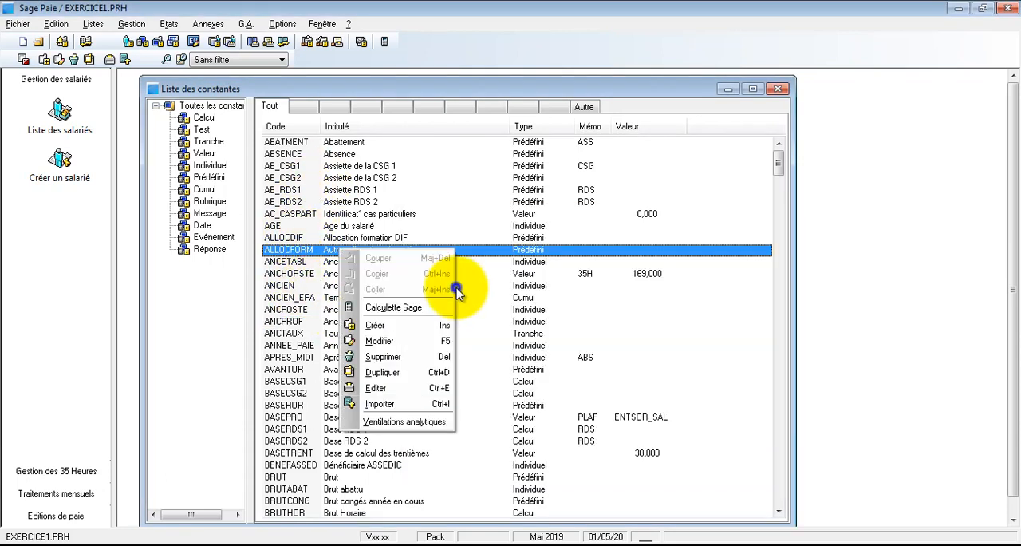
{"action": "left_click", "coordinate": [427, 327]}
{"action": "left_click_drag", "start_coordinate": [485, 163], "coordinate": [438, 165]}
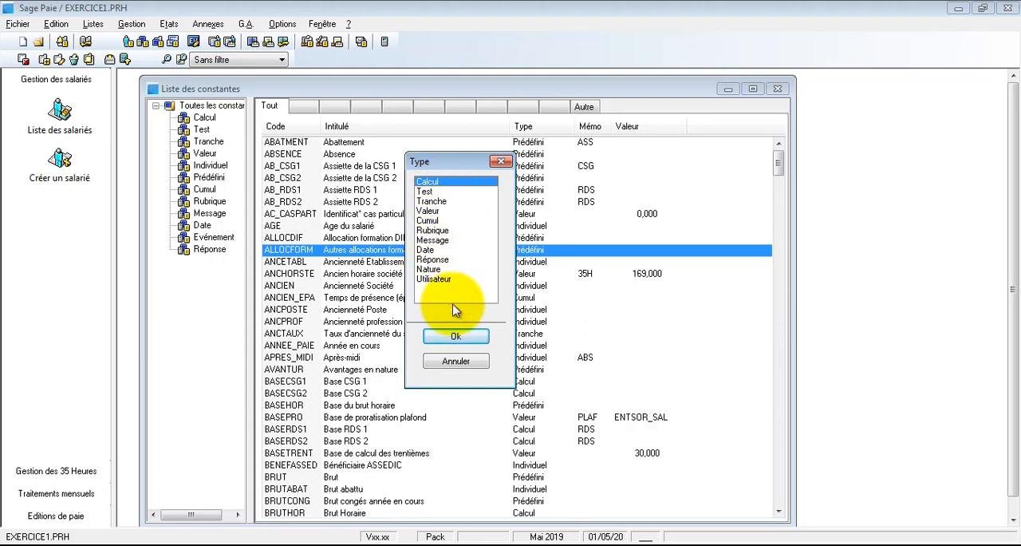
{"action": "left_click", "coordinate": [432, 202]}
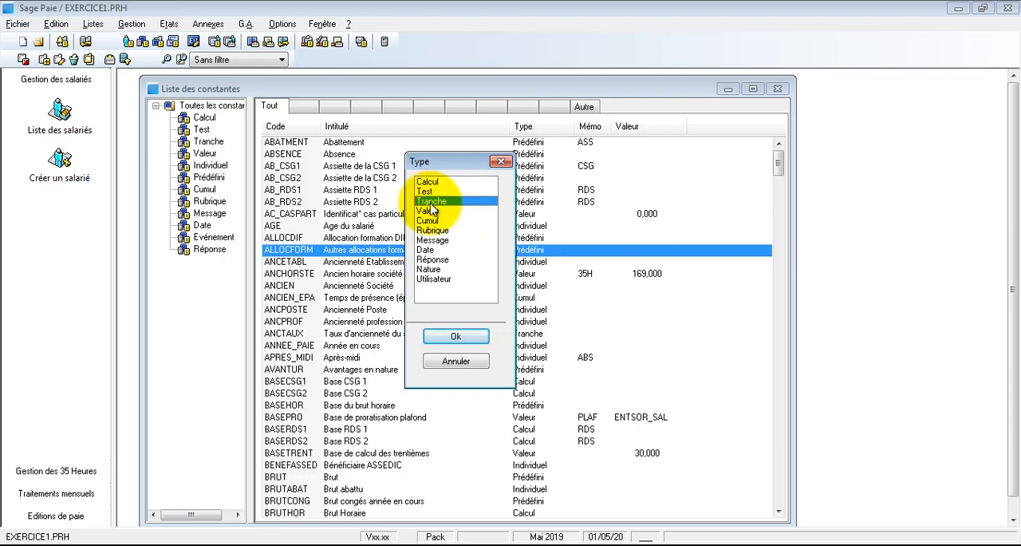
{"action": "left_click", "coordinate": [470, 337]}
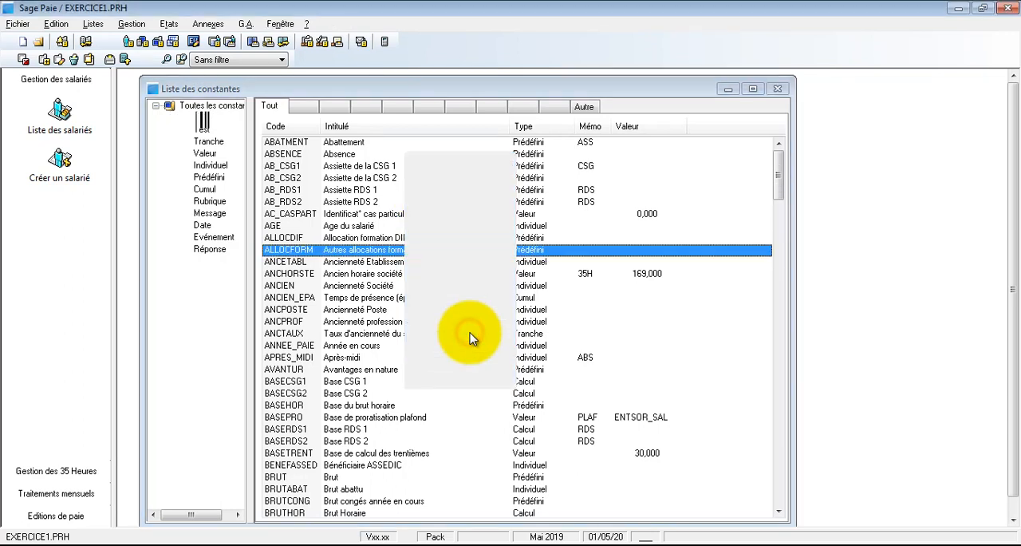
{"action": "left_click_drag", "start_coordinate": [330, 138], "coordinate": [410, 204]}
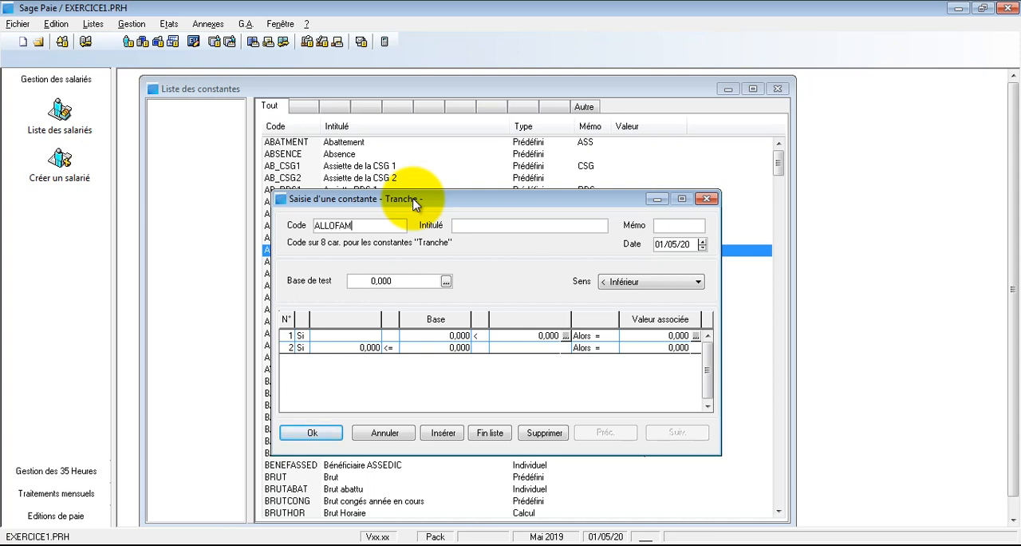
{"action": "type", "text": "ALLOCATIONS FAMILIALES"}
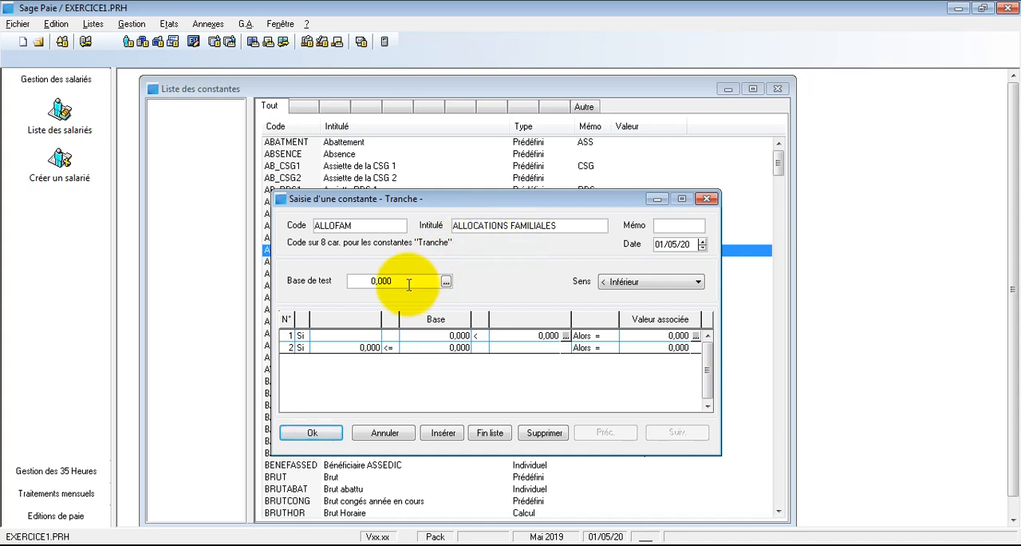
- Choose NBENFCHARG, the number of dependent children, as the test base and keep the comparison direction at Inférieur
{"action": "left_click_drag", "start_coordinate": [354, 281], "coordinate": [399, 281]}
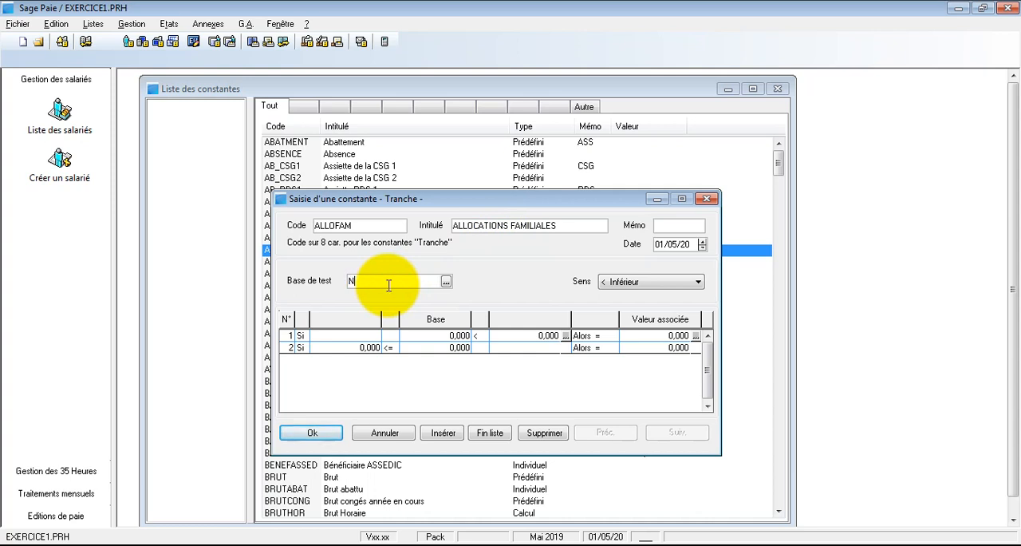
{"action": "left_click", "coordinate": [446, 283]}
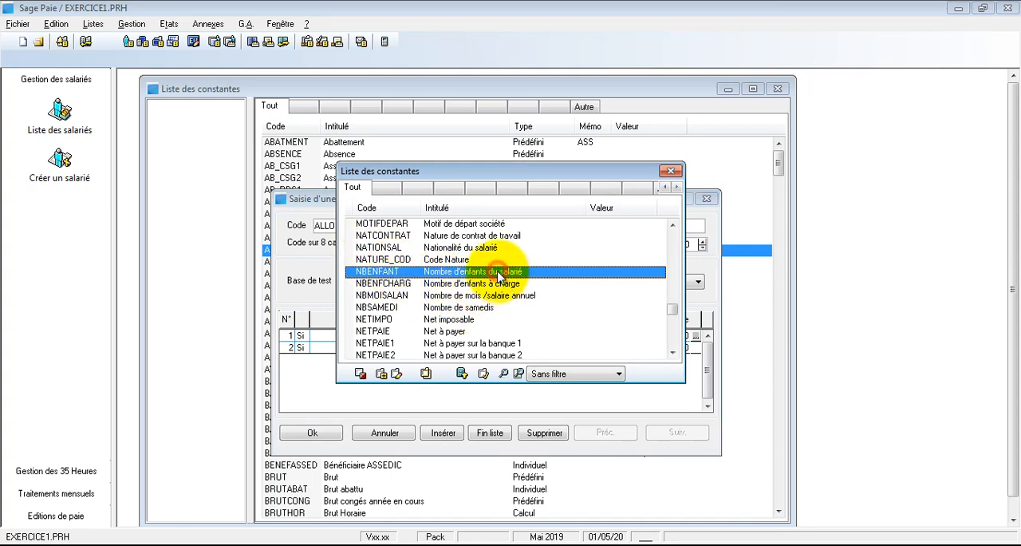
{"action": "left_click", "coordinate": [477, 284]}
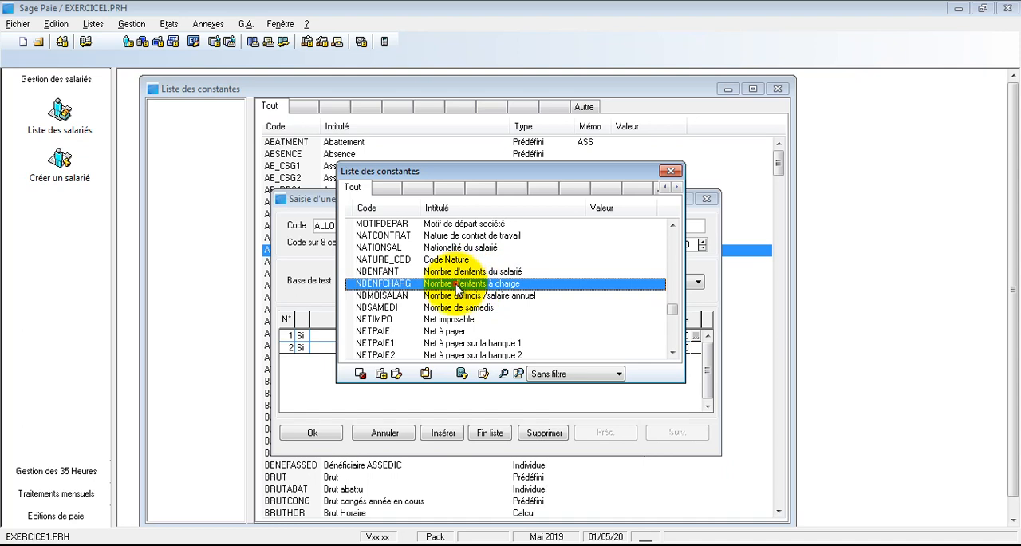
{"action": "double_click", "coordinate": [457, 286]}
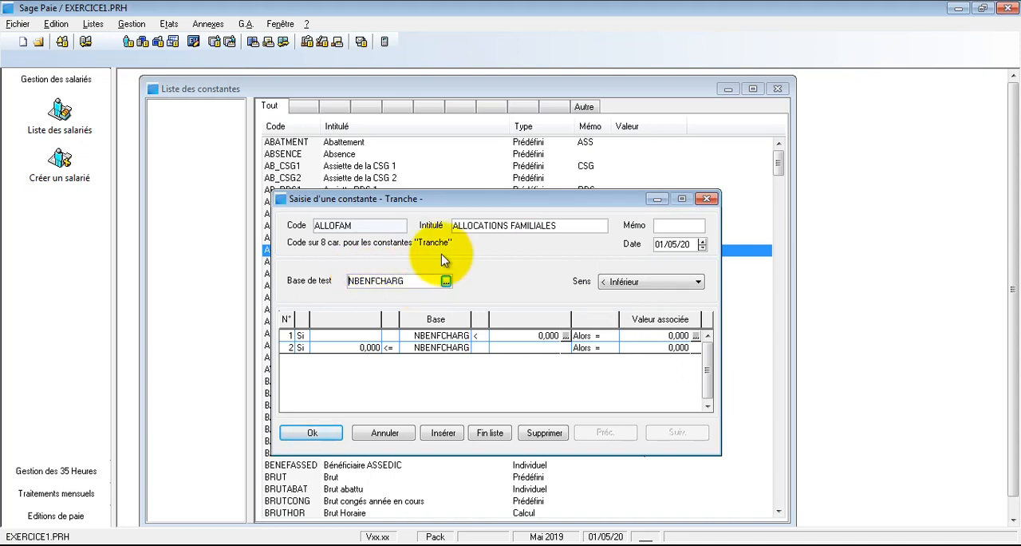
{"action": "left_click", "coordinate": [645, 283]}
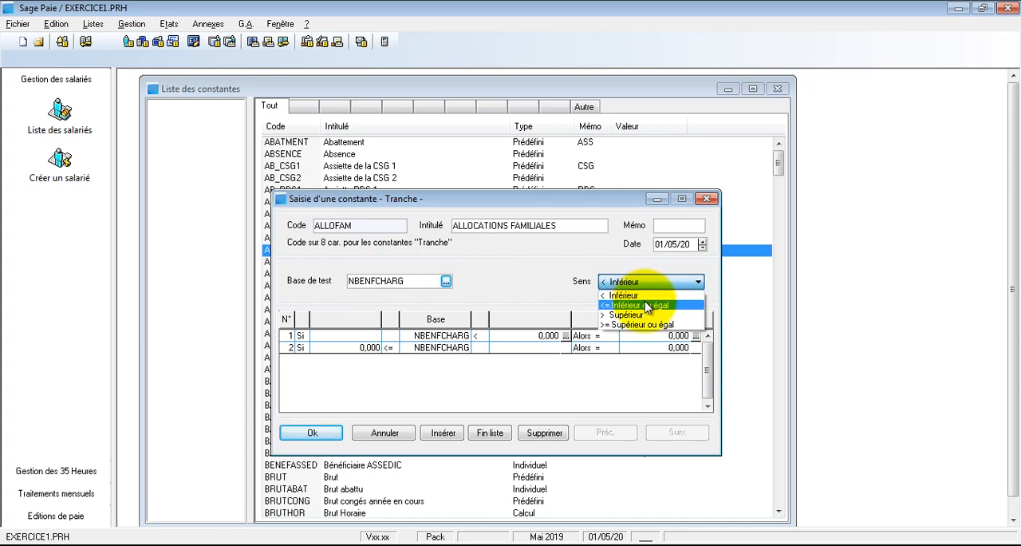
{"action": "left_click", "coordinate": [568, 275]}
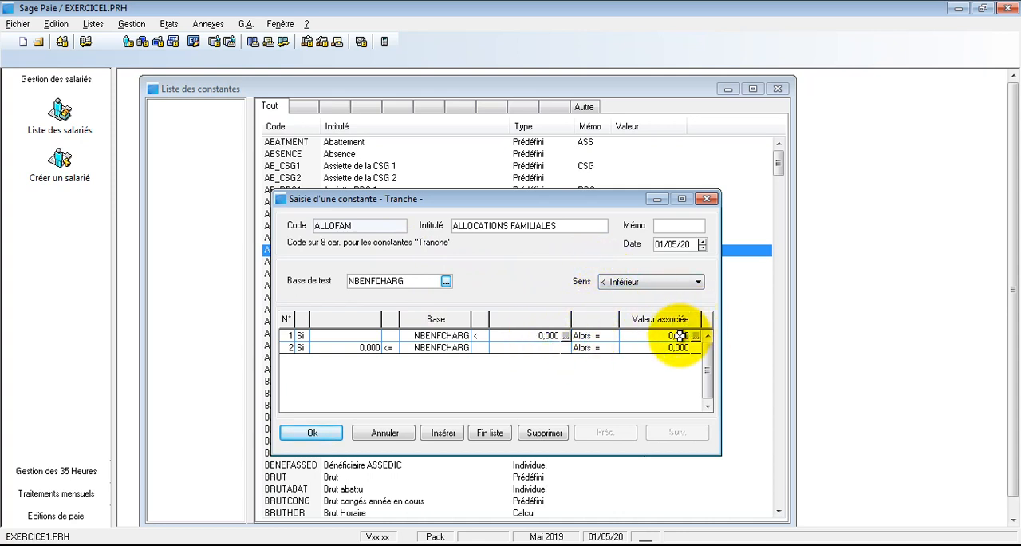
- Insert additional bracket rows in the ALLOFAM scale until it has six rows
{"action": "left_click", "coordinate": [533, 335]}
{"action": "left_click", "coordinate": [444, 433]}
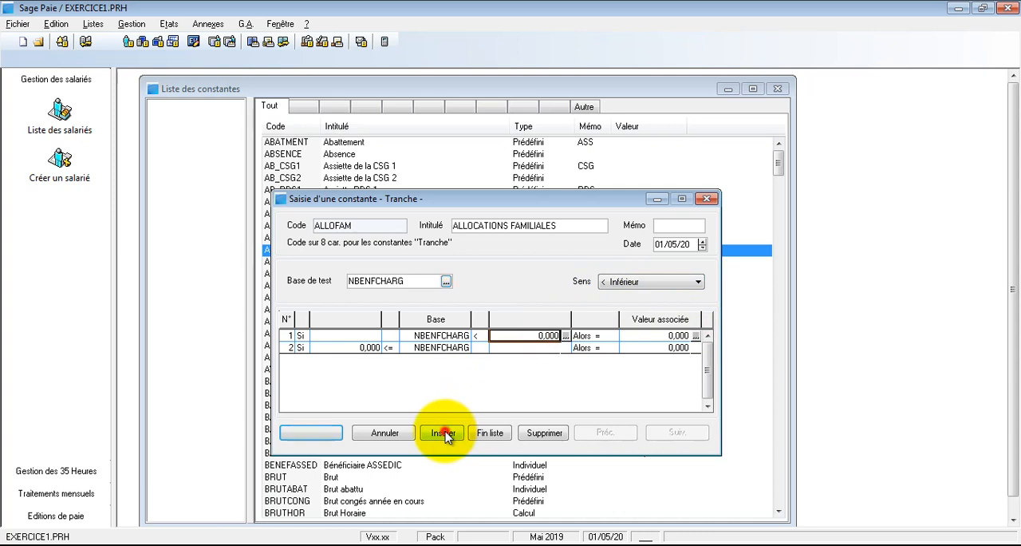
{"action": "left_click", "coordinate": [446, 435]}
{"action": "left_click", "coordinate": [446, 435]}
{"action": "left_click", "coordinate": [446, 435]}
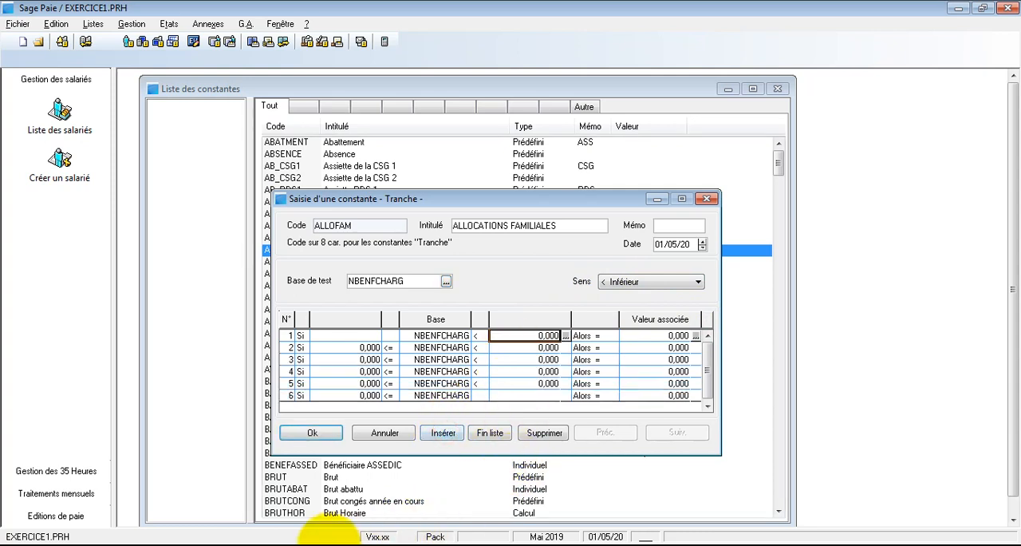
- Narrow the allowance notes window so it sits beside the constant form, and set the first bracket's upper limit to 1
{"action": "left_click", "coordinate": [274, 525]}
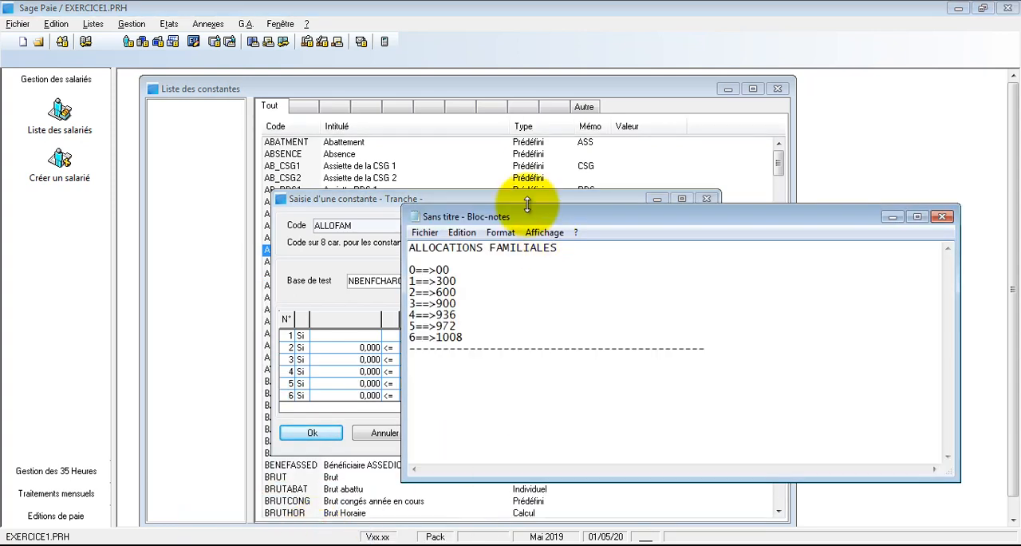
{"action": "left_click_drag", "start_coordinate": [403, 379], "coordinate": [759, 378]}
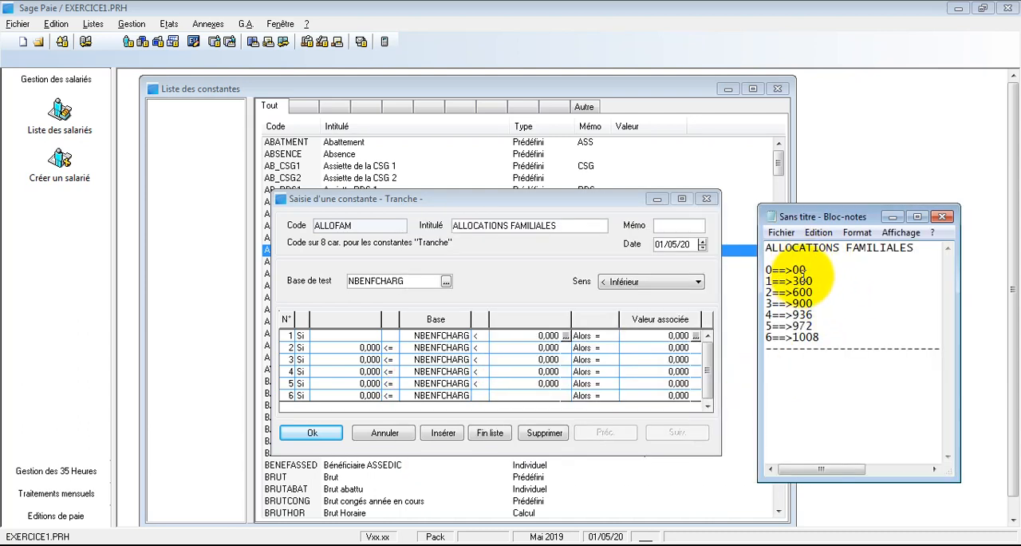
{"action": "left_click", "coordinate": [666, 336]}
{"action": "left_click", "coordinate": [544, 337]}
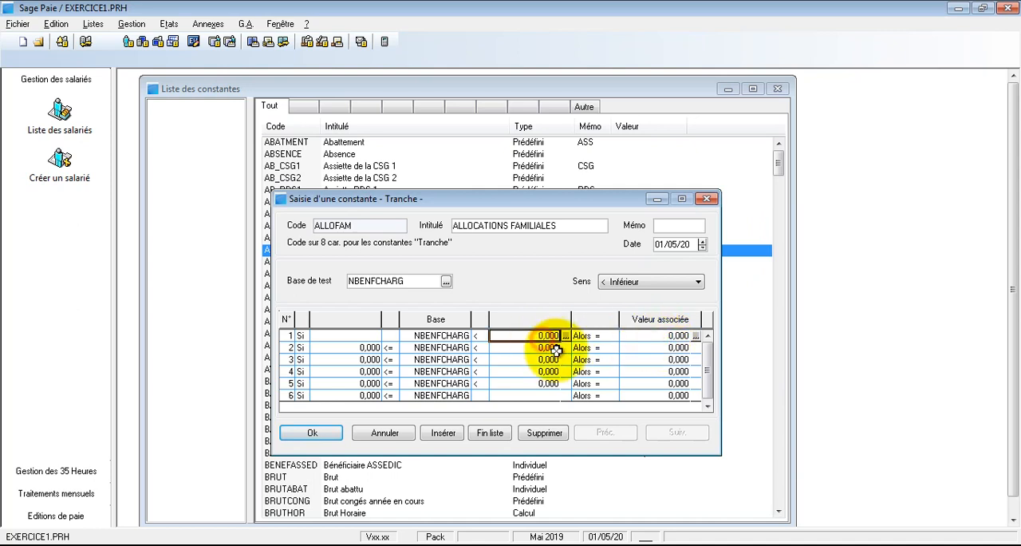
{"action": "type", "text": "1"}
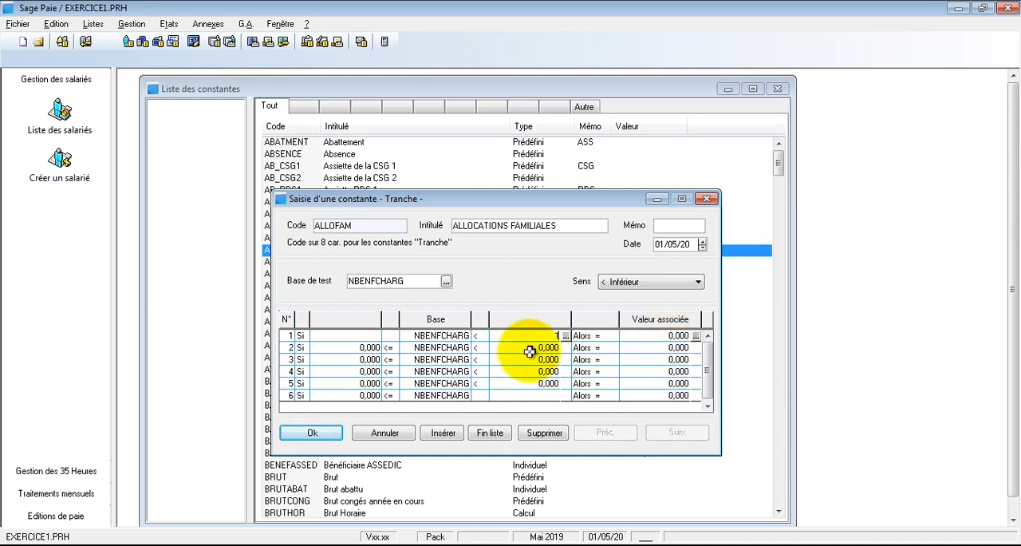
{"action": "left_click", "coordinate": [537, 348]}
{"action": "left_click", "coordinate": [446, 336]}
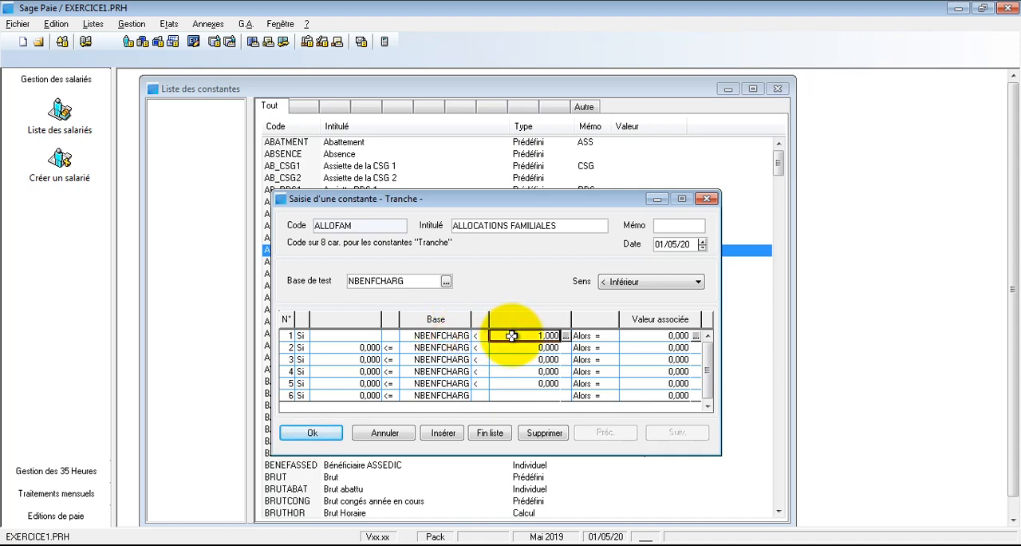
{"action": "left_click", "coordinate": [667, 335]}
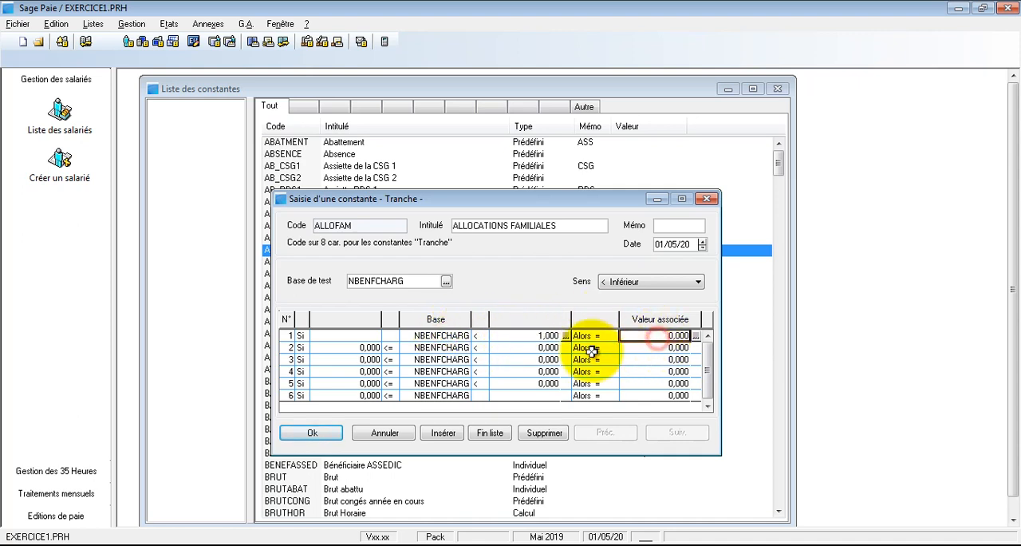
- Set the second bracket's upper limit to 2 and its associated value to 300
{"action": "left_click", "coordinate": [528, 348]}
{"action": "type", "text": "2"}
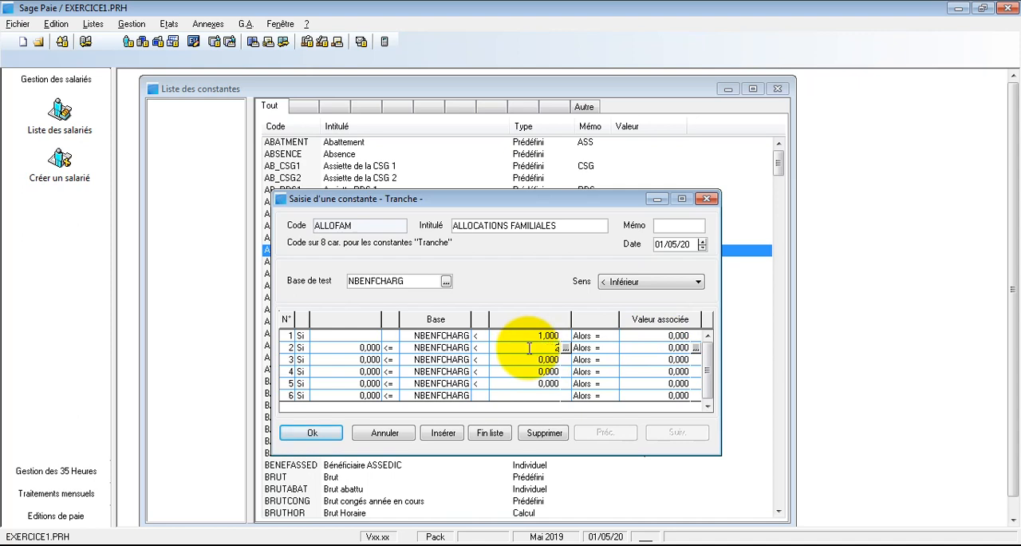
{"action": "key", "text": "Tab"}
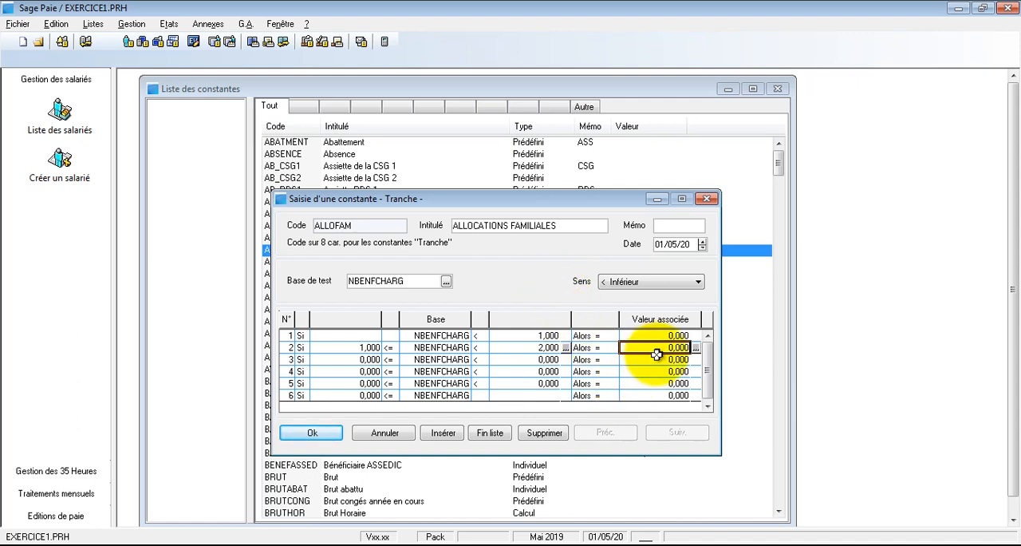
{"action": "type", "text": "300"}
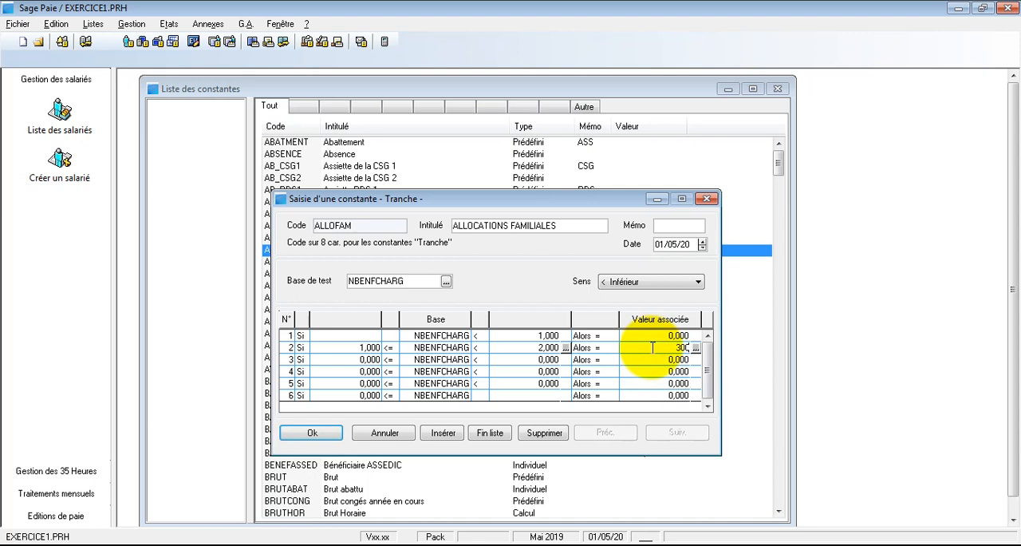
- Set the third bracket's upper limit to 3 and its associated value to 600
{"action": "left_click", "coordinate": [534, 359]}
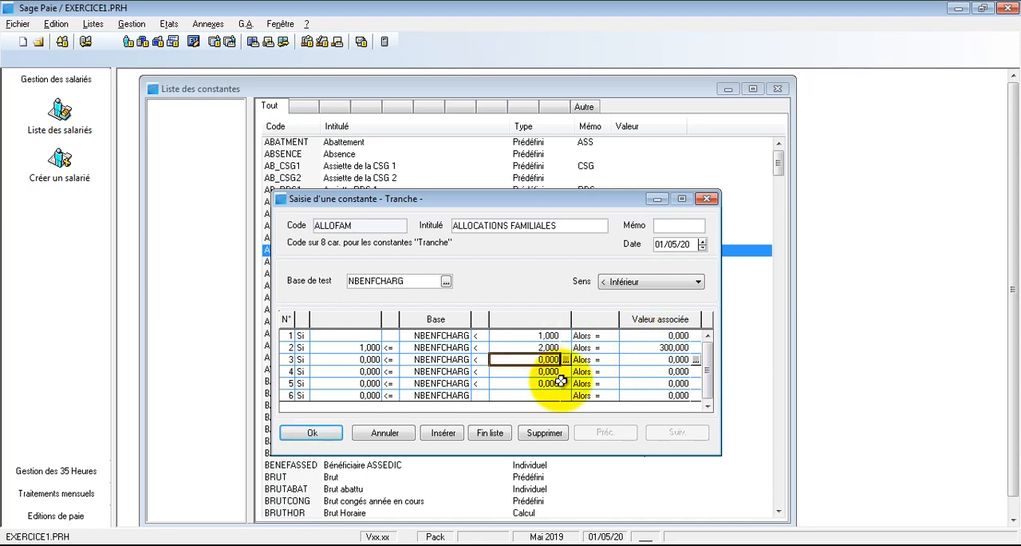
{"action": "type", "text": "3"}
{"action": "left_click", "coordinate": [618, 369]}
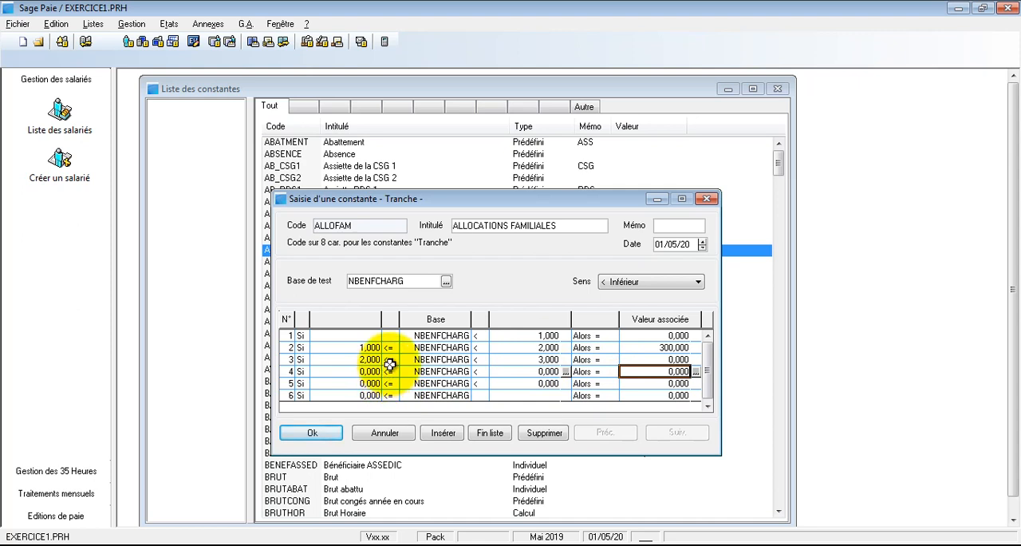
{"action": "left_click", "coordinate": [652, 360]}
{"action": "type", "text": "600"}
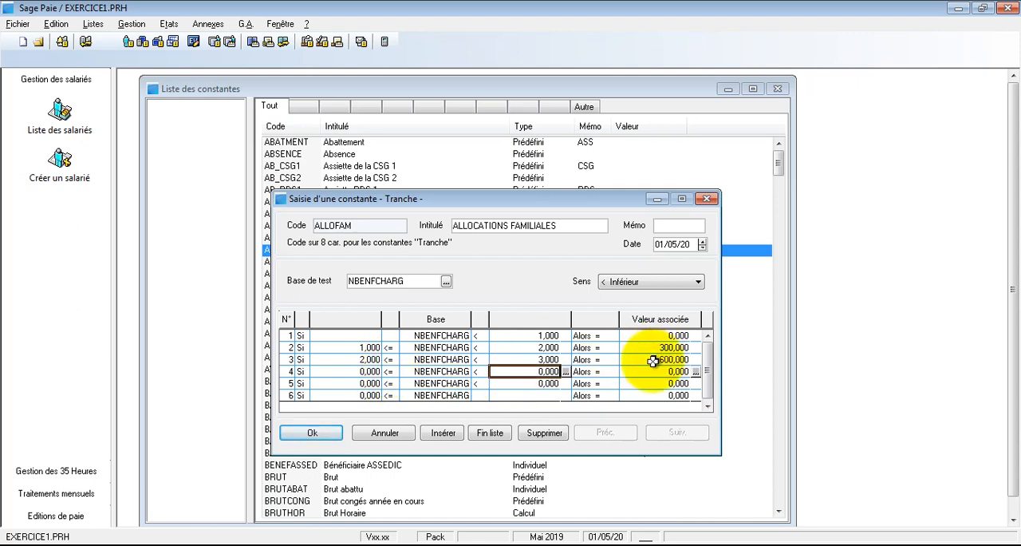
- Set the fourth bracket's upper limit to 4 and its associated value to 900
{"action": "key", "text": "Tab"}
{"action": "type", "text": "4"}
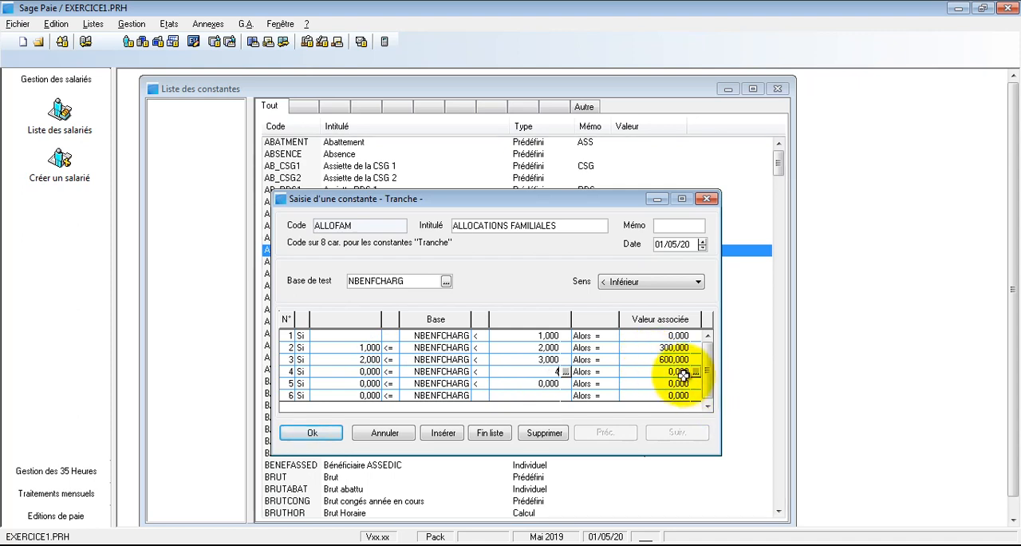
{"action": "key", "text": "Tab"}
{"action": "type", "text": "900"}
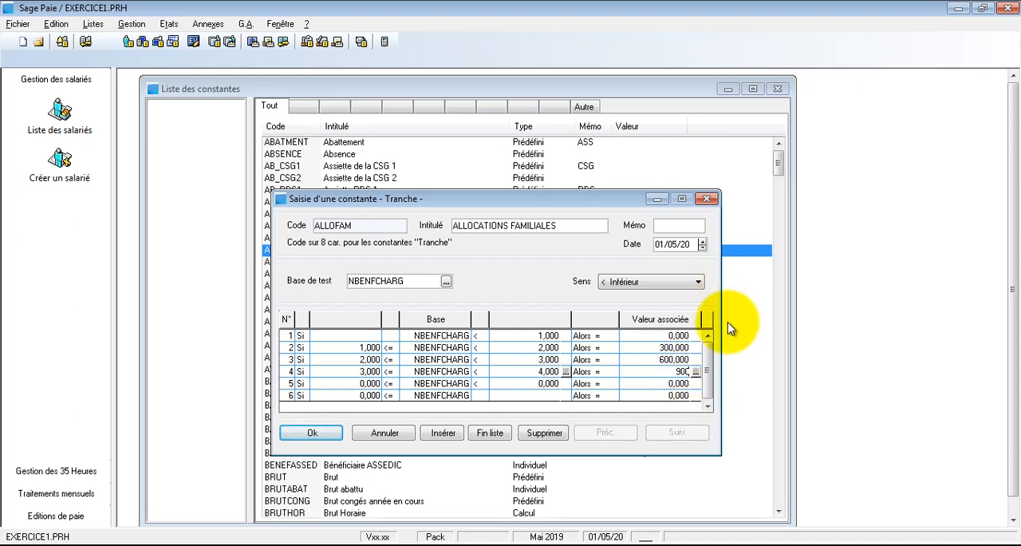
- Set the fifth bracket's upper limit to 5 and its associated value to 936
{"action": "left_click", "coordinate": [544, 382]}
{"action": "type", "text": "5"}
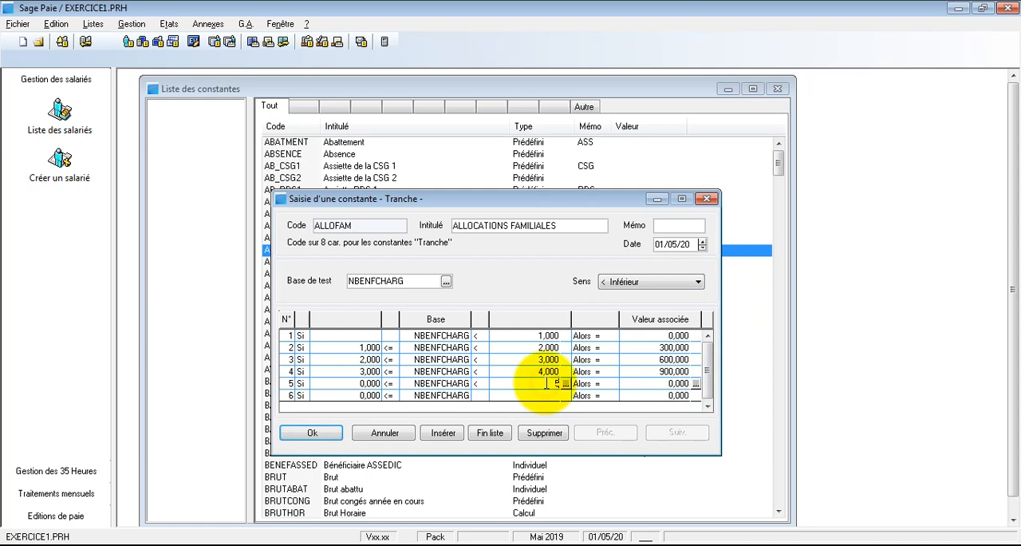
{"action": "left_click", "coordinate": [643, 383]}
{"action": "type", "text": "5"}
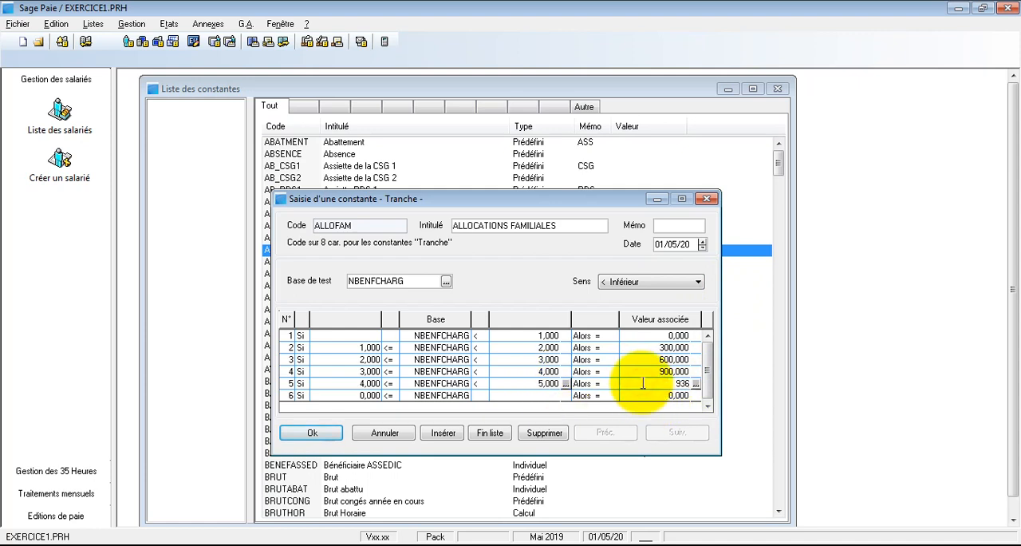
{"action": "type", "text": "36"}
{"action": "key", "text": "Return"}
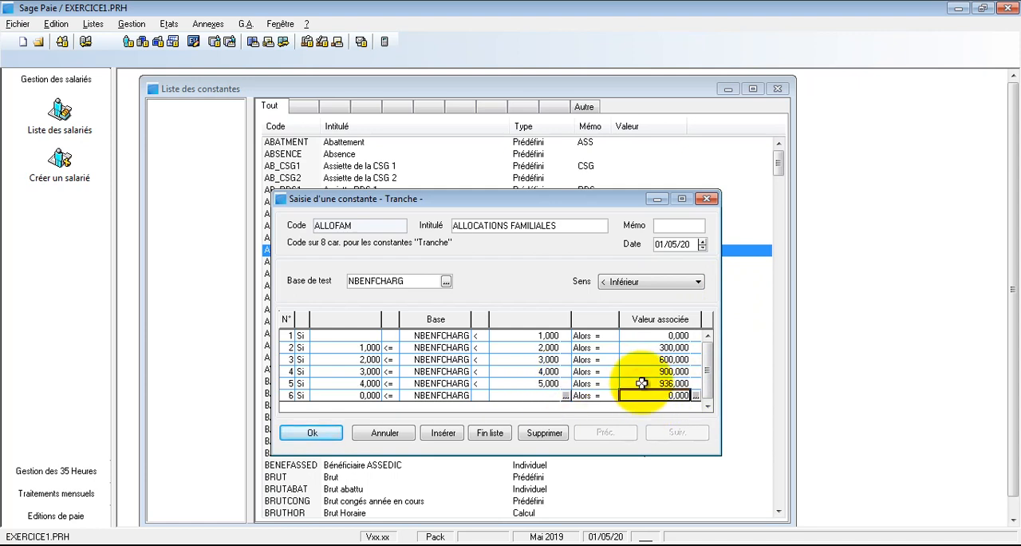
- Insert another bracket, then set the sixth bracket's upper limit to 6 and its associated value to 972
{"action": "left_click", "coordinate": [443, 434]}
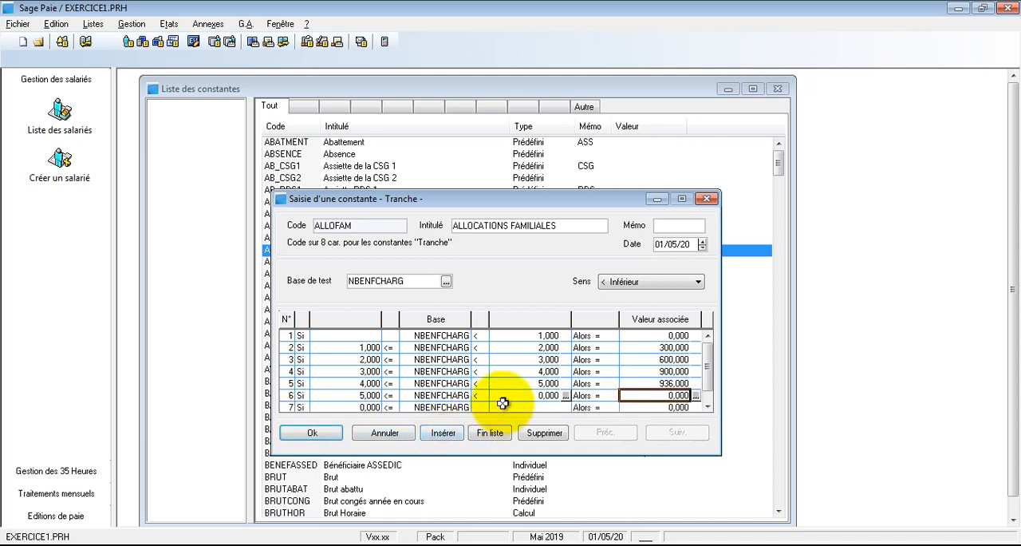
{"action": "left_click", "coordinate": [506, 398]}
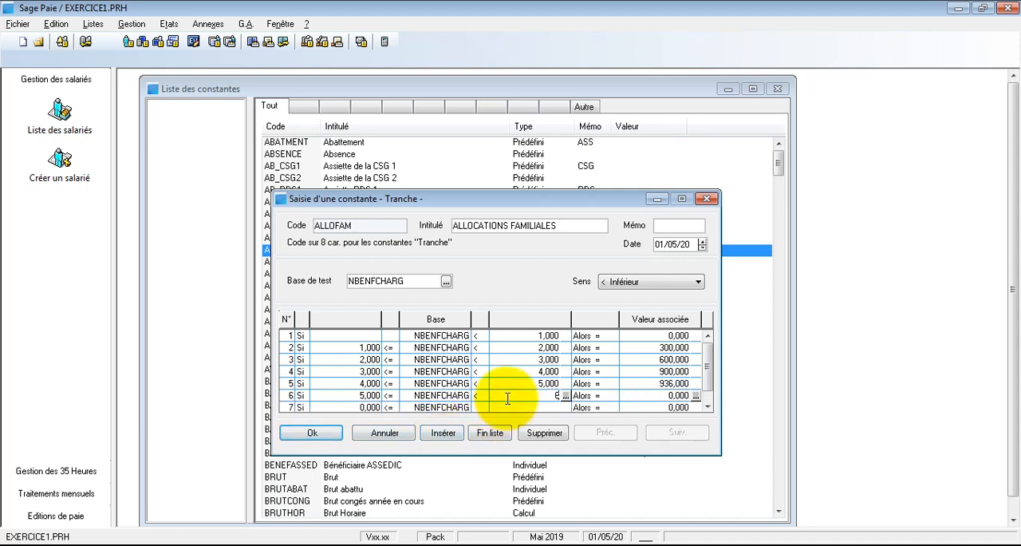
{"action": "type", "text": "6"}
{"action": "left_click", "coordinate": [666, 395]}
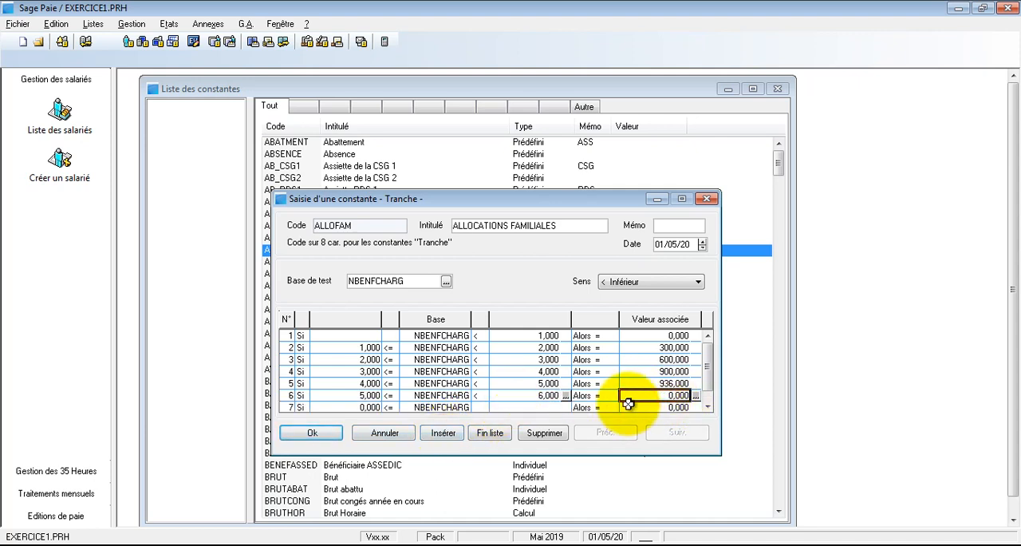
{"action": "type", "text": "972"}
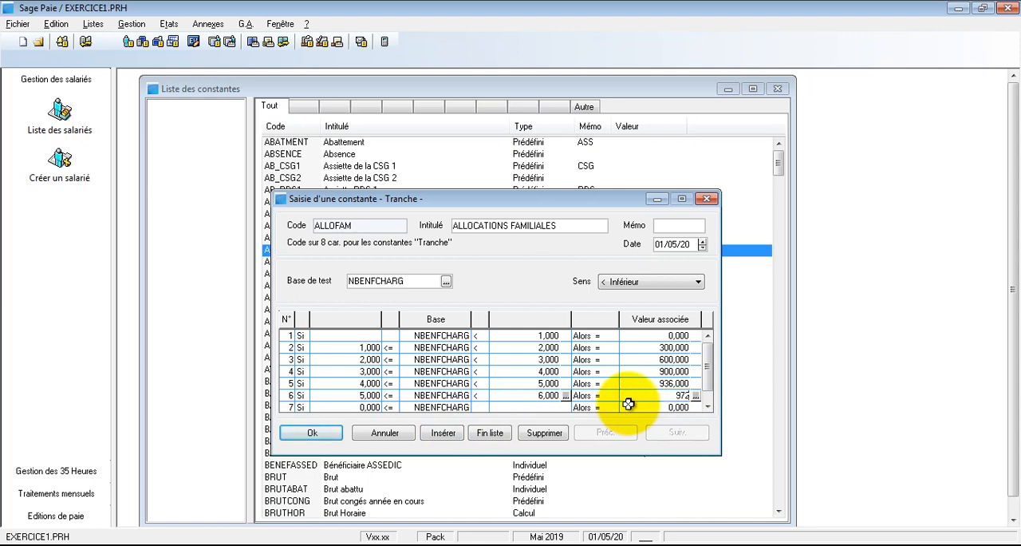
{"action": "key", "text": "Return"}
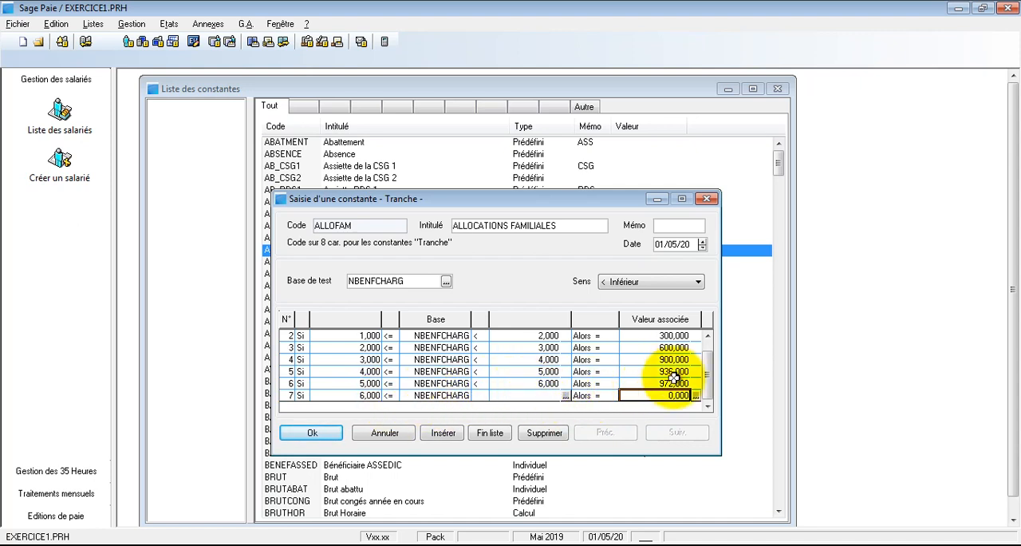
- Set the seventh bracket's associated value to 1008 and save the ALLOFAM constant
{"action": "type", "text": "1"}
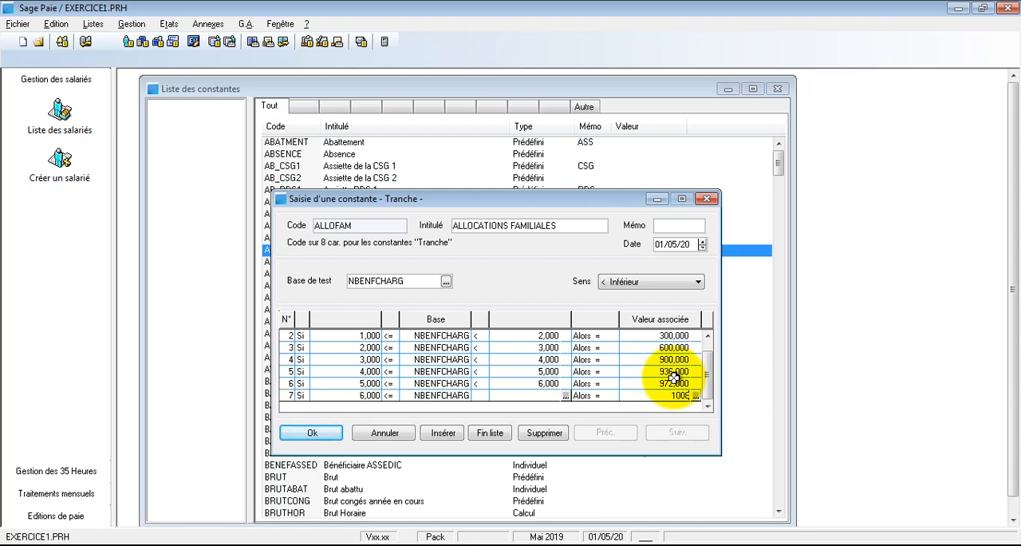
{"action": "type", "text": "008"}
{"action": "left_click", "coordinate": [675, 371]}
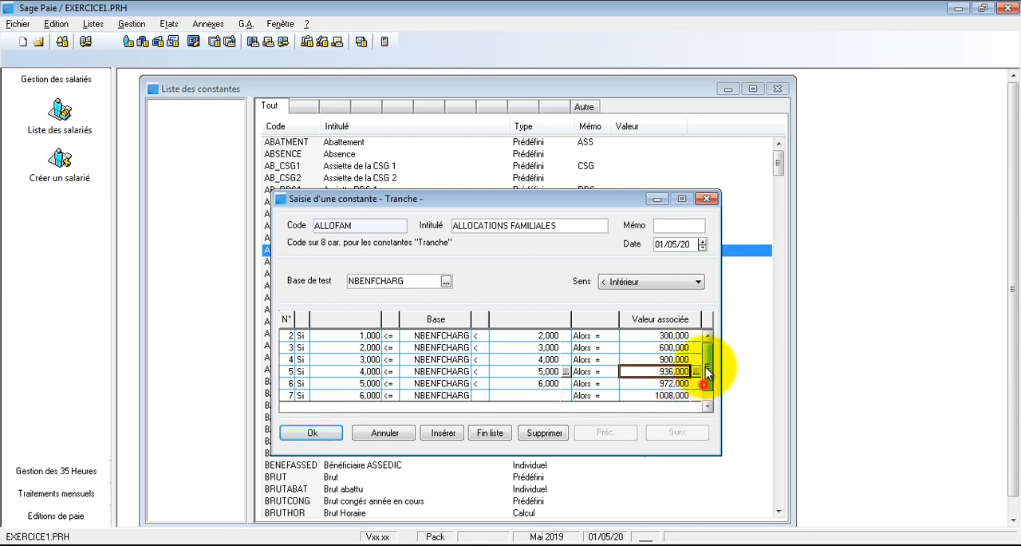
{"action": "left_click_drag", "start_coordinate": [706, 370], "coordinate": [708, 398]}
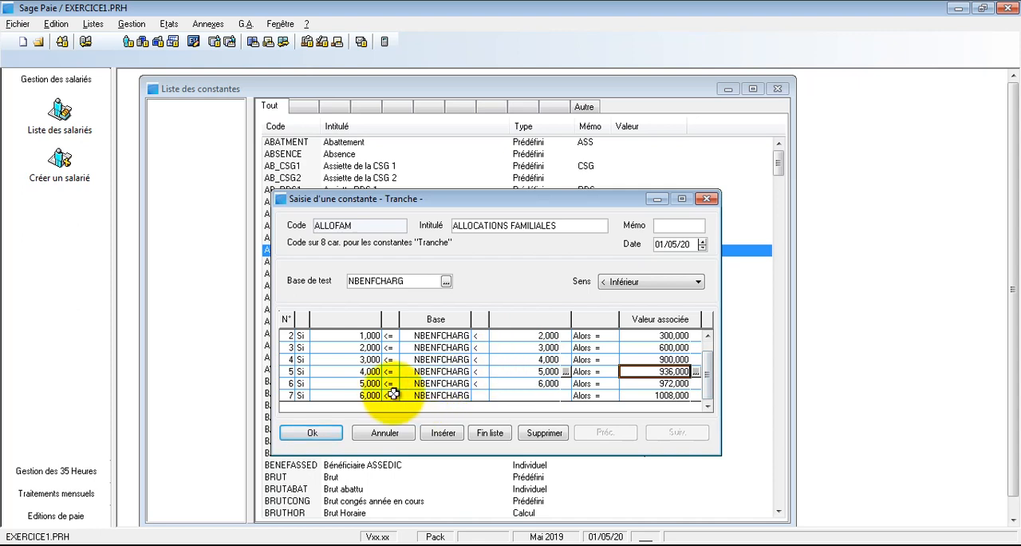
{"action": "left_click", "coordinate": [710, 346]}
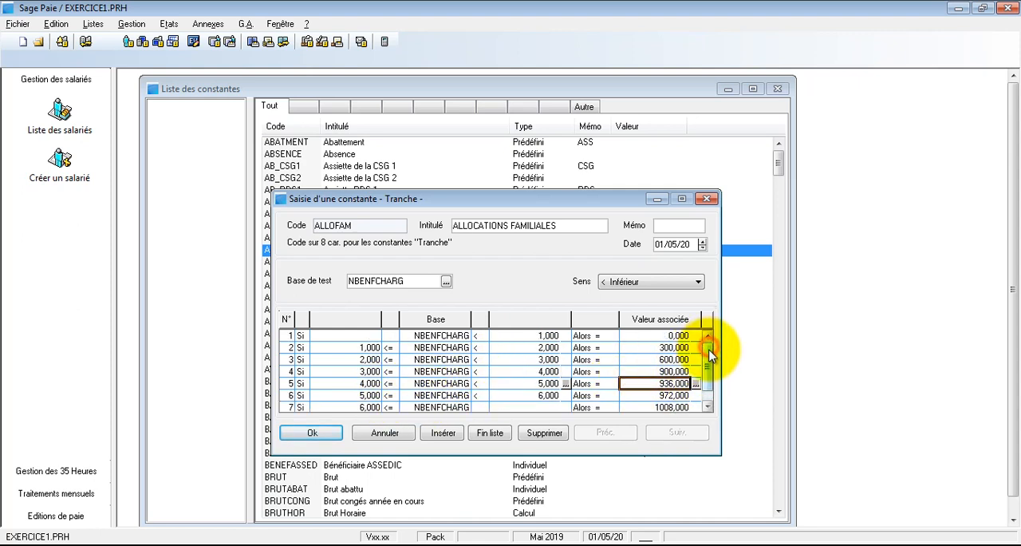
{"action": "left_click_drag", "start_coordinate": [709, 351], "coordinate": [710, 359]}
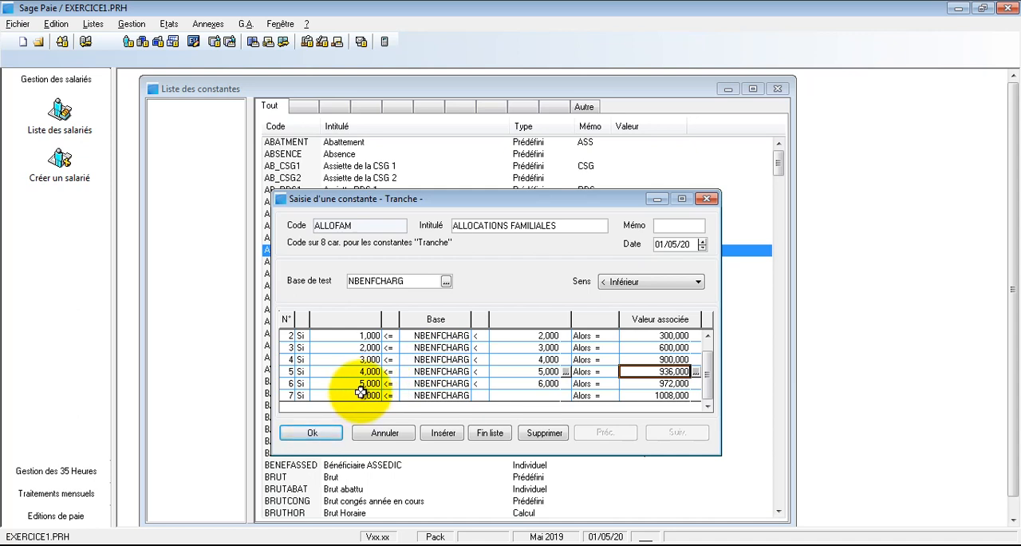
{"action": "left_click", "coordinate": [317, 432]}
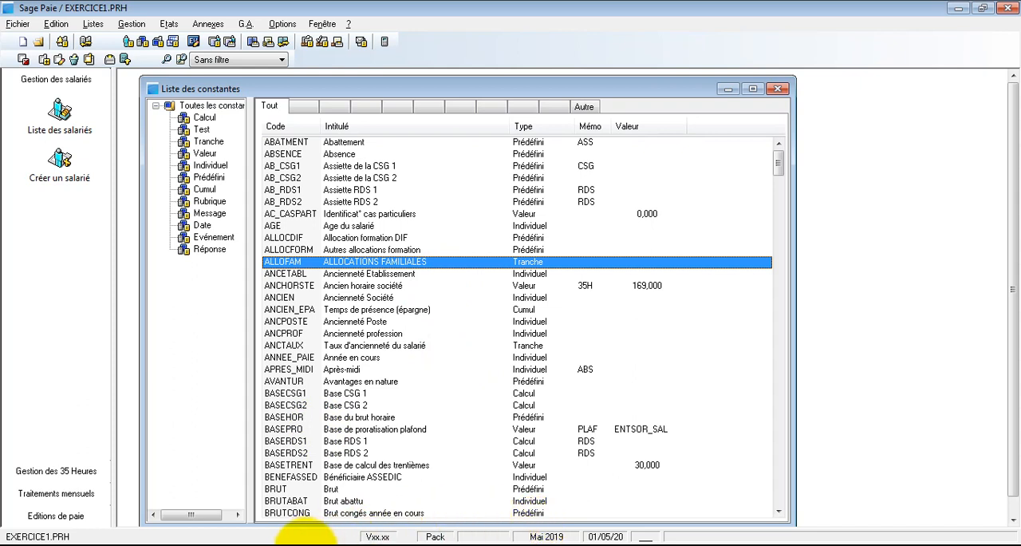
- Switch to the Notepad notes, widen the window and add the line "PRIME D'ANCIENNETE = (SB+HS) X TAUX" below the separator
{"action": "left_click", "coordinate": [298, 523]}
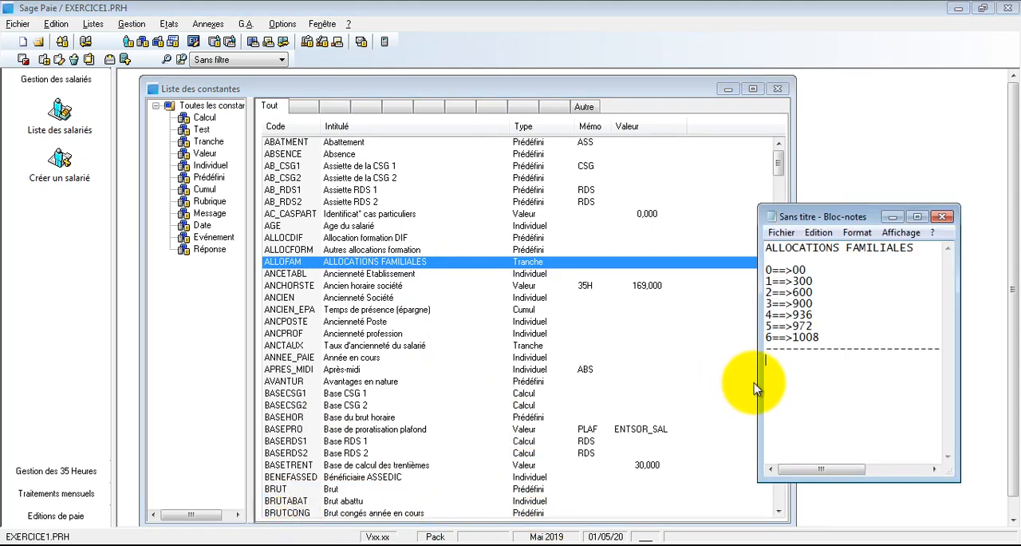
{"action": "left_click_drag", "start_coordinate": [756, 388], "coordinate": [406, 389]}
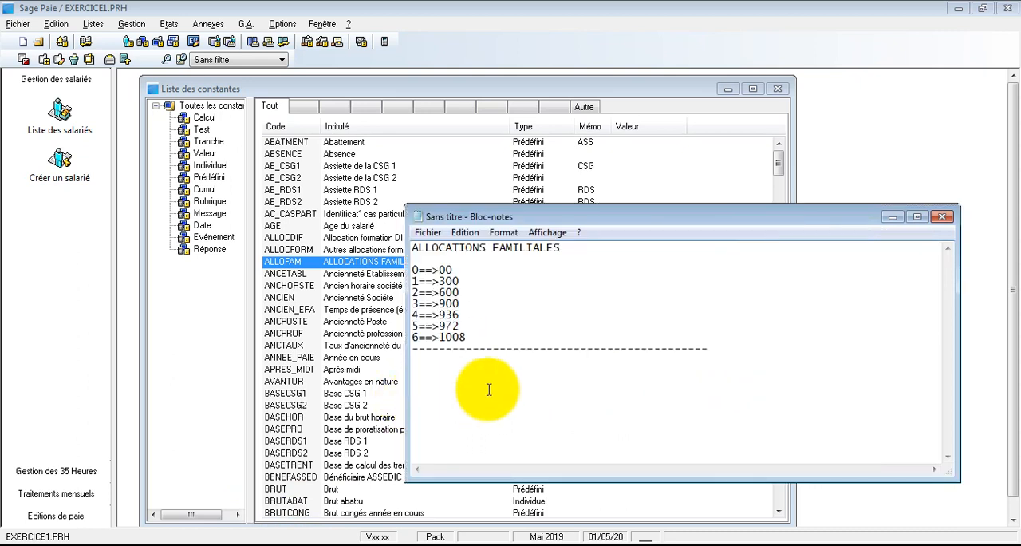
{"action": "left_click", "coordinate": [487, 386]}
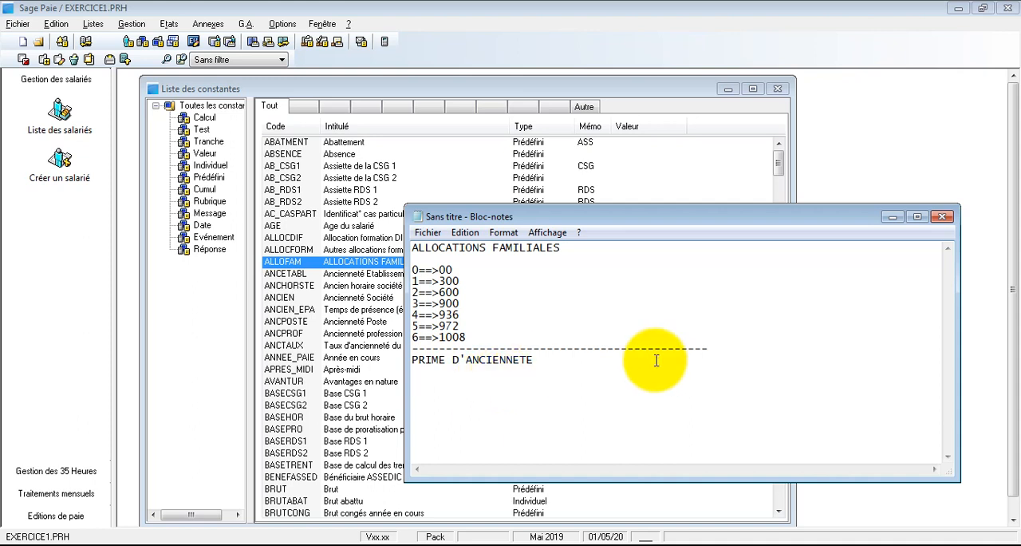
{"action": "left_click", "coordinate": [649, 358]}
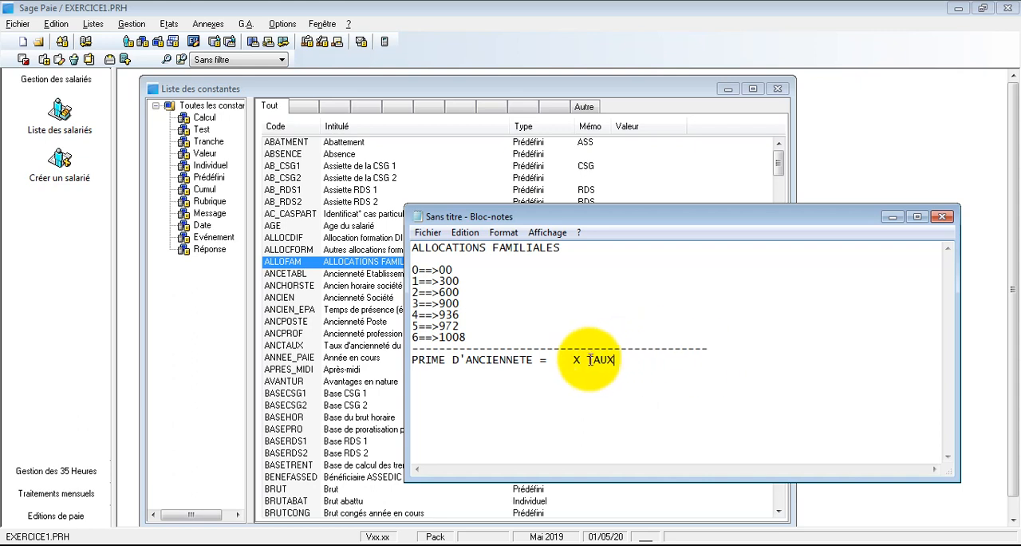
{"action": "left_click_drag", "start_coordinate": [586, 360], "coordinate": [607, 361]}
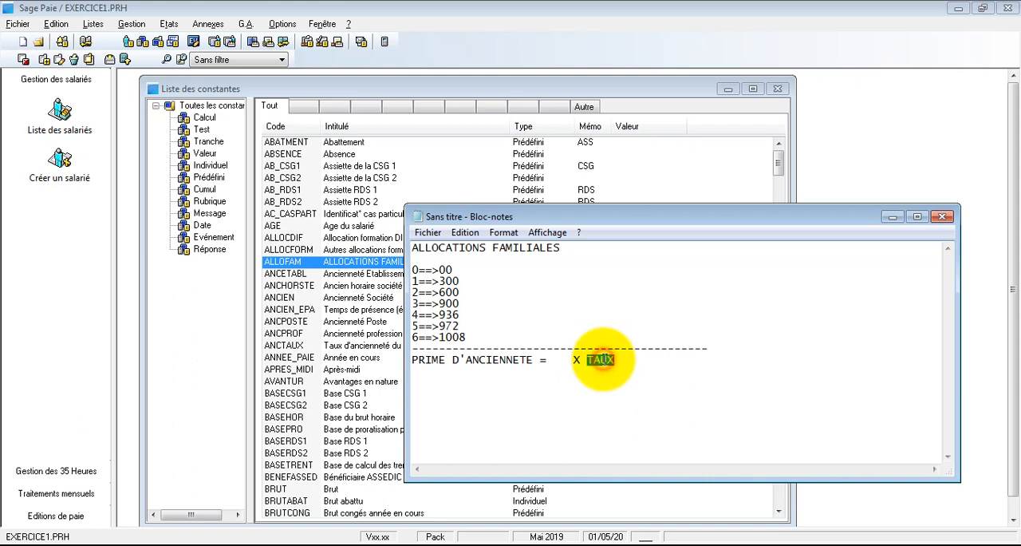
{"action": "left_click", "coordinate": [563, 360]}
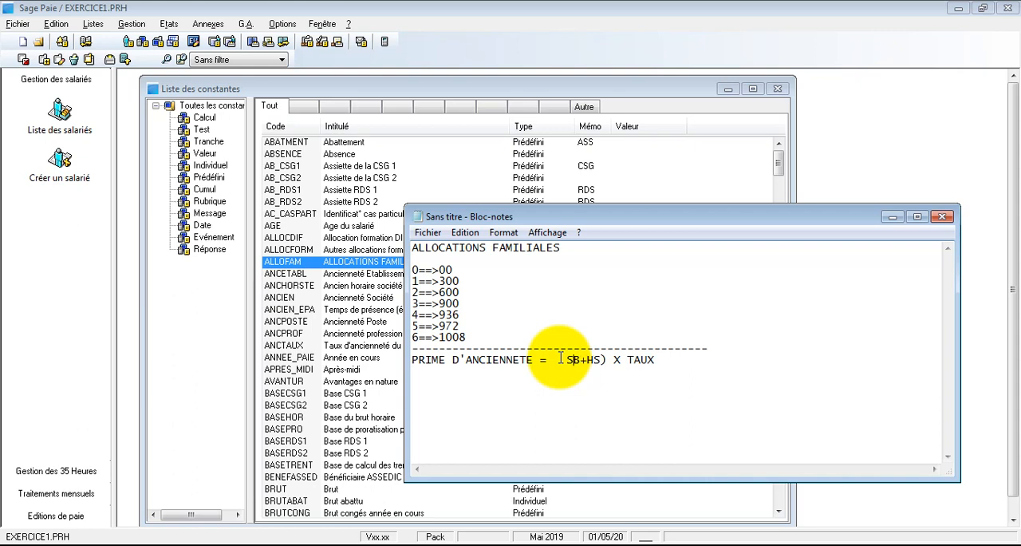
{"action": "left_click_drag", "start_coordinate": [613, 359], "coordinate": [565, 357]}
{"action": "left_click_drag", "start_coordinate": [667, 360], "coordinate": [560, 359]}
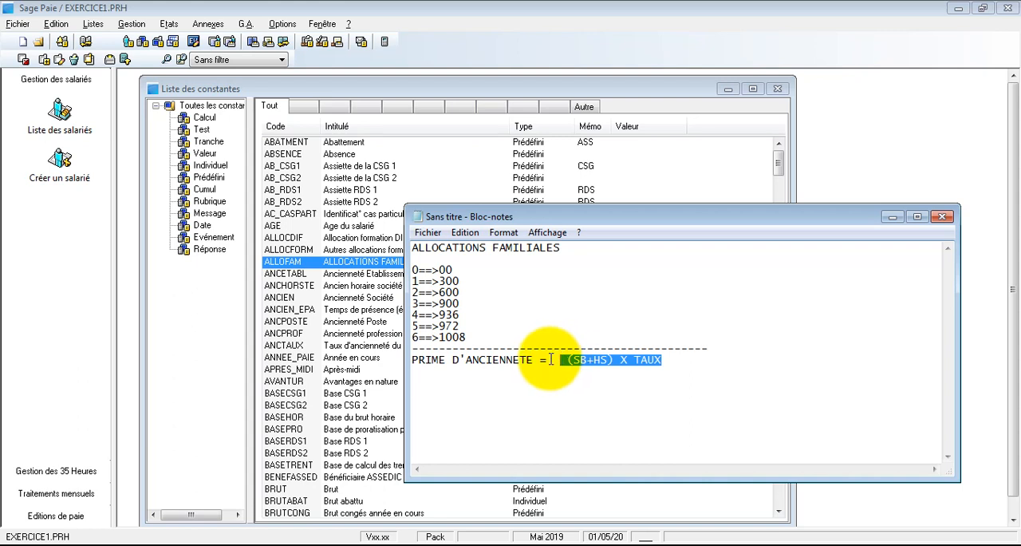
{"action": "left_click", "coordinate": [552, 359]}
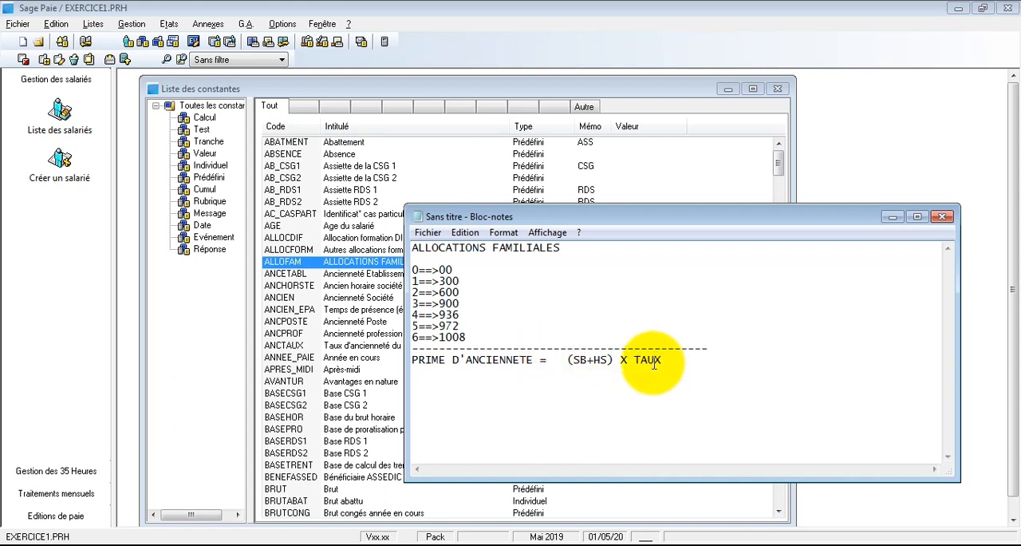
{"action": "double_click", "coordinate": [596, 359]}
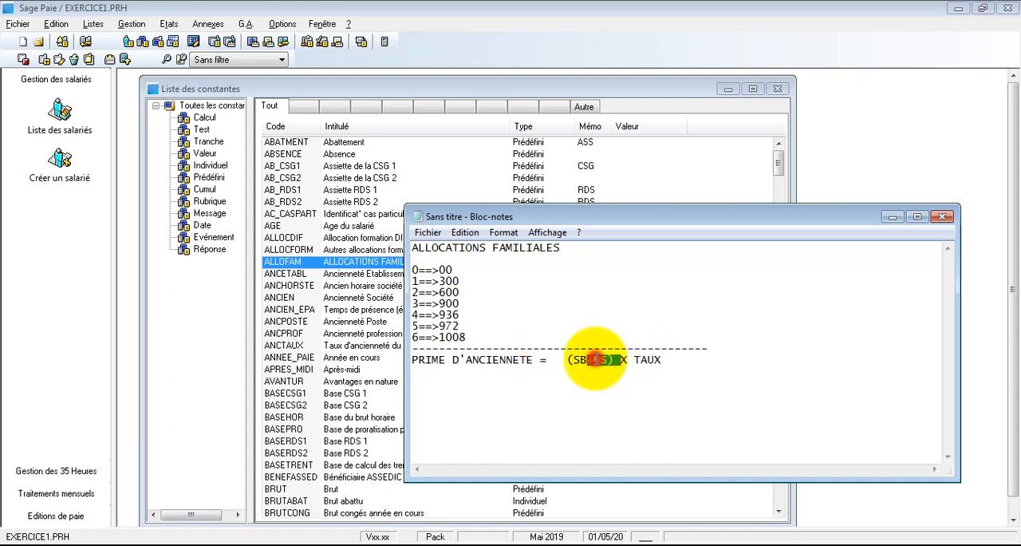
{"action": "left_click_drag", "start_coordinate": [588, 359], "coordinate": [569, 360]}
{"action": "left_click", "coordinate": [606, 360]}
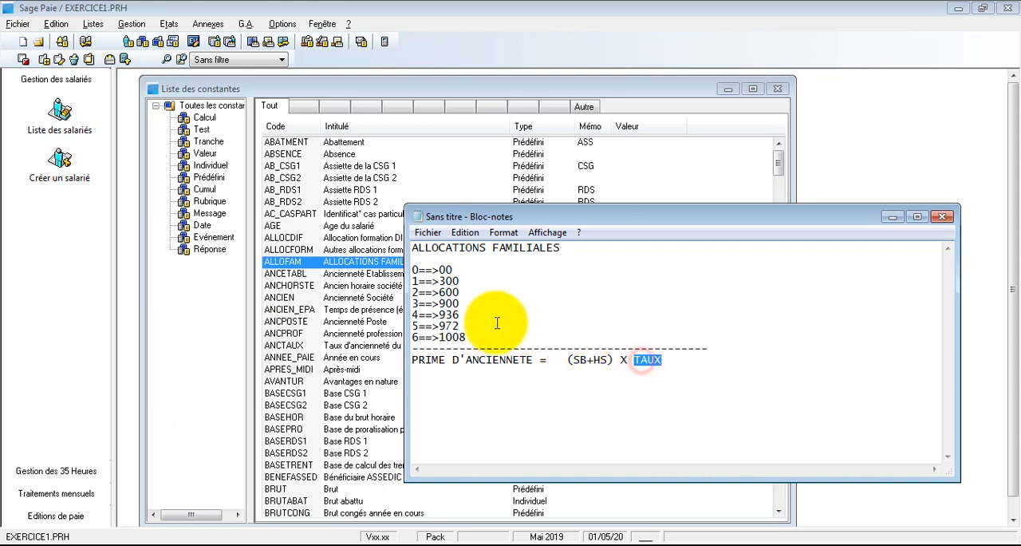
- Return to Sage Paie, examine the definition of the ANCIEN (Ancienneté Société) constant and close it unchanged
{"action": "left_click", "coordinate": [362, 302]}
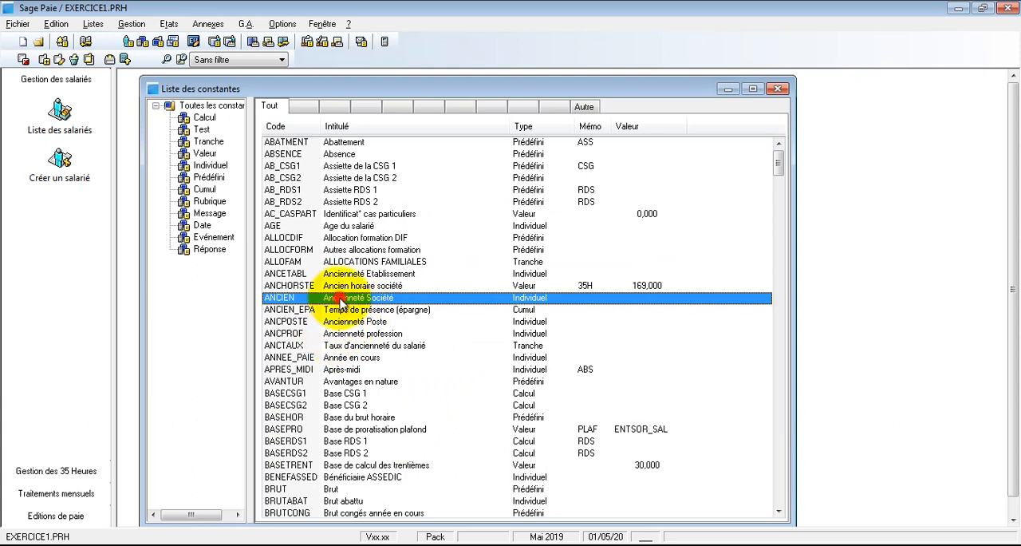
{"action": "double_click", "coordinate": [341, 300]}
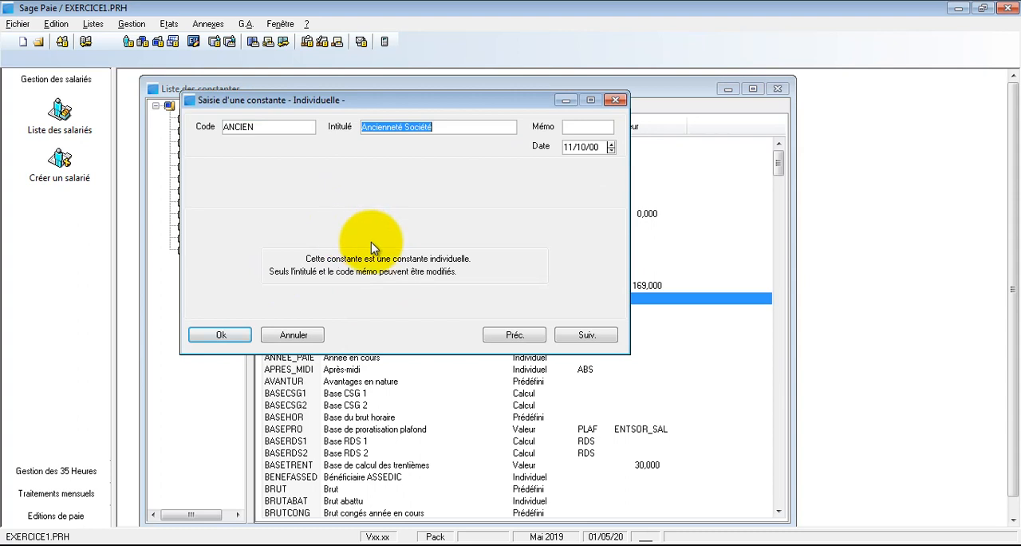
{"action": "key", "text": "Escape"}
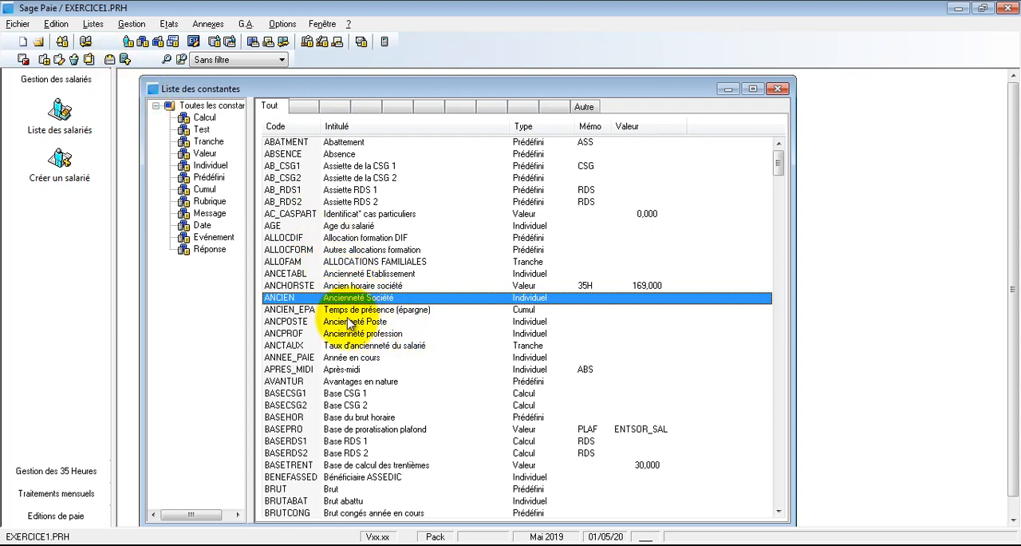
- Open the ANCTAUX bracket constant for editing and choose ANCIEN as its test base
{"action": "left_click", "coordinate": [367, 346]}
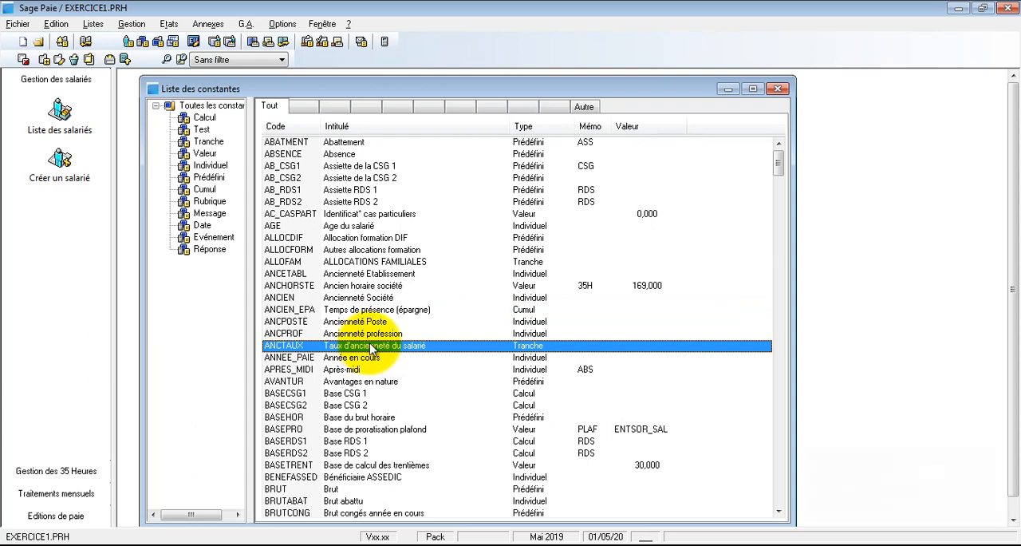
{"action": "double_click", "coordinate": [369, 345]}
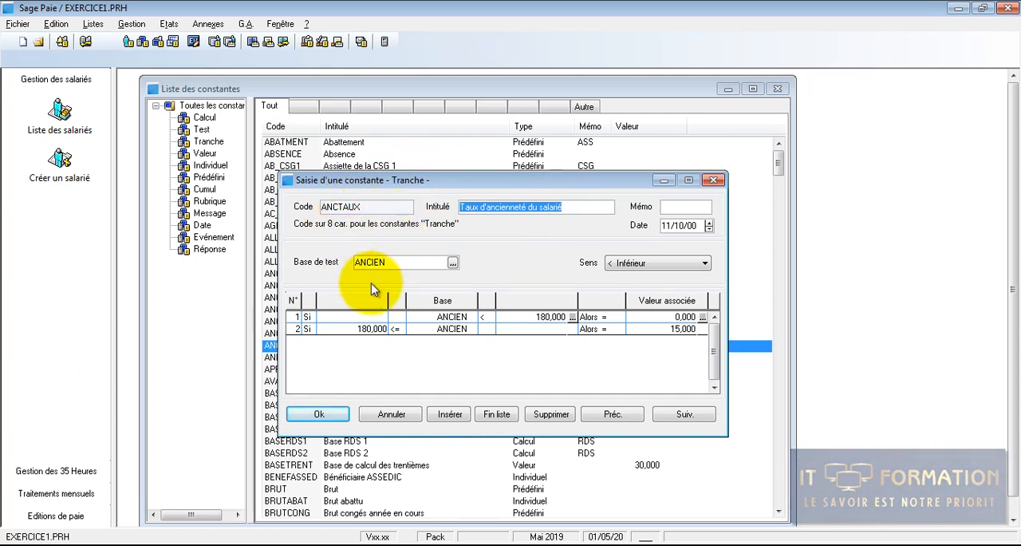
{"action": "left_click", "coordinate": [452, 261]}
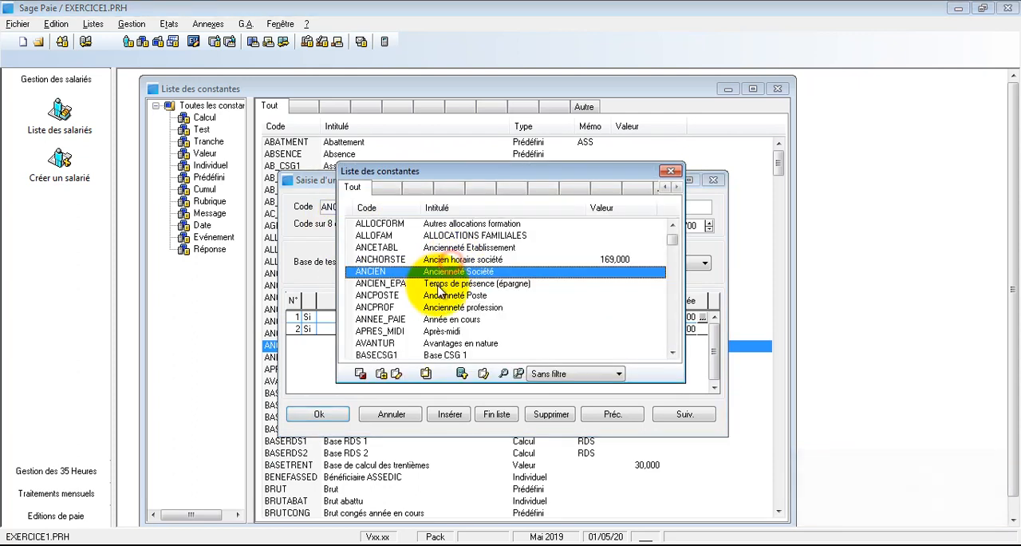
{"action": "double_click", "coordinate": [450, 271]}
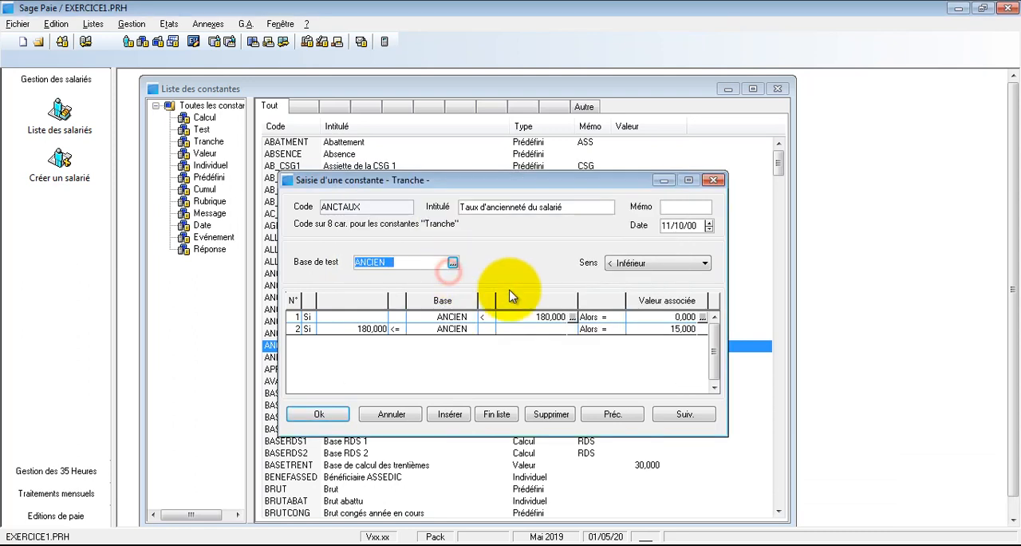
- Insert four additional brackets between the first and last brackets of the ANCTAUX constant
{"action": "left_click", "coordinate": [504, 317]}
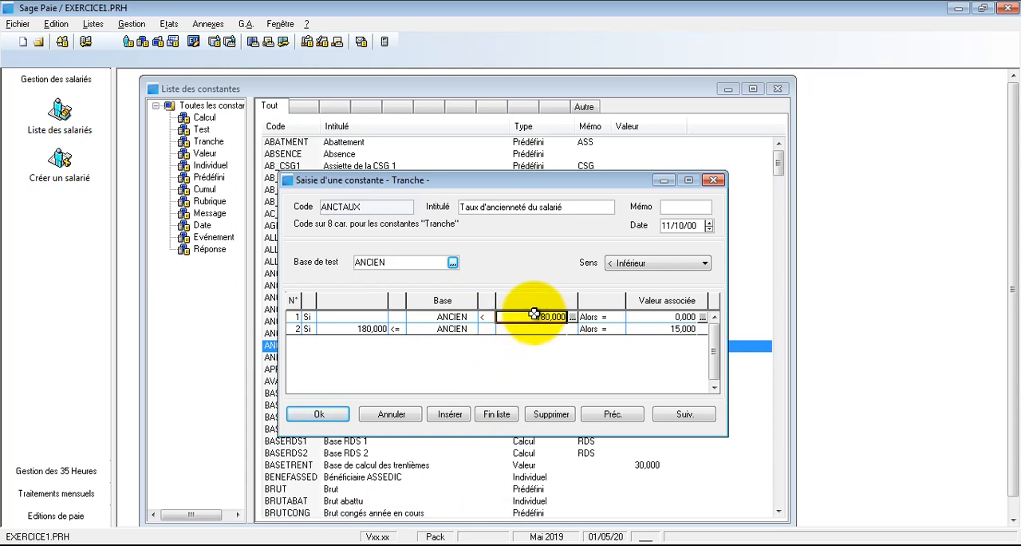
{"action": "left_click", "coordinate": [450, 413]}
{"action": "left_click", "coordinate": [450, 413]}
{"action": "left_click", "coordinate": [450, 414]}
{"action": "left_click", "coordinate": [450, 413]}
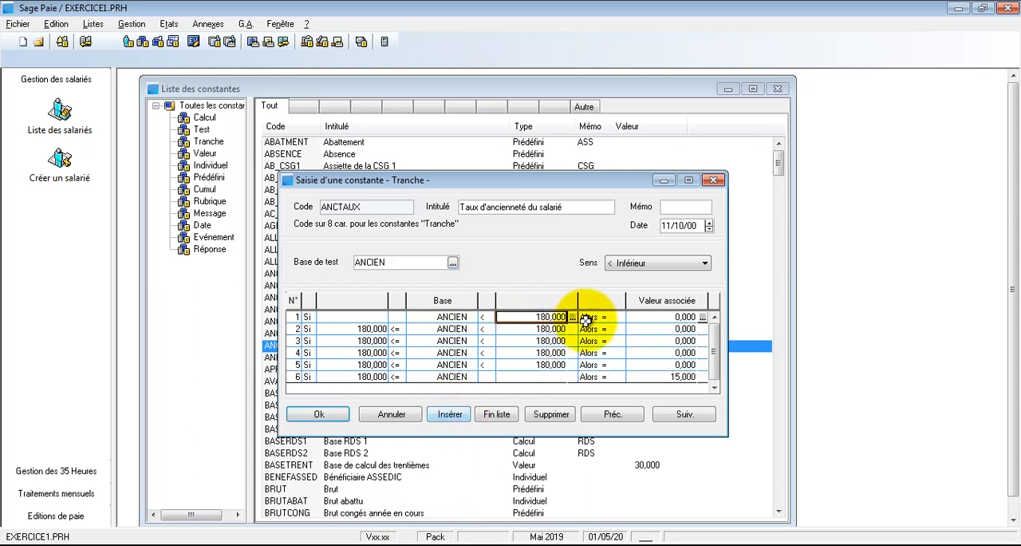
- Set the first ANCTAUX bracket's upper limit to 24, keeping its associated value at 0
{"action": "left_click", "coordinate": [651, 317]}
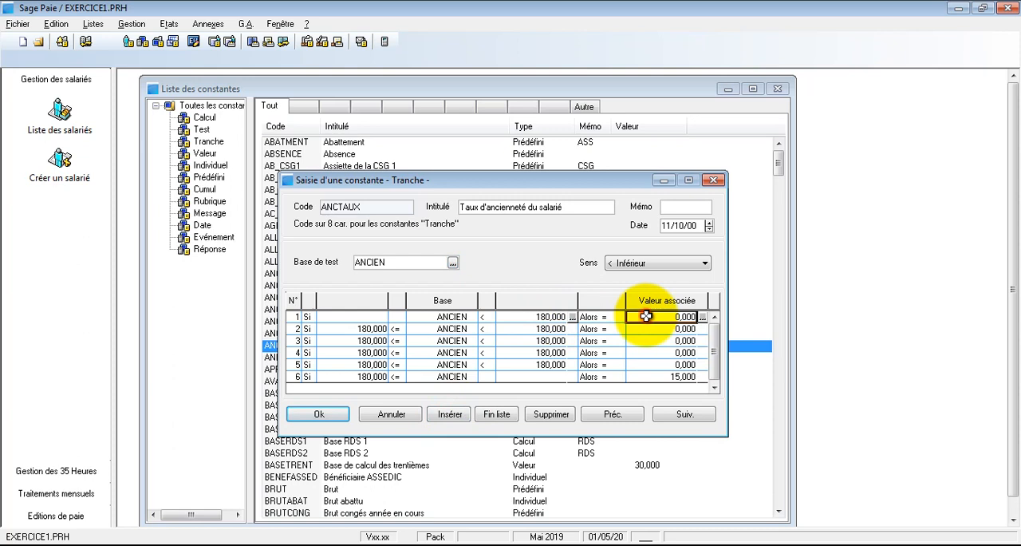
{"action": "left_click", "coordinate": [555, 317]}
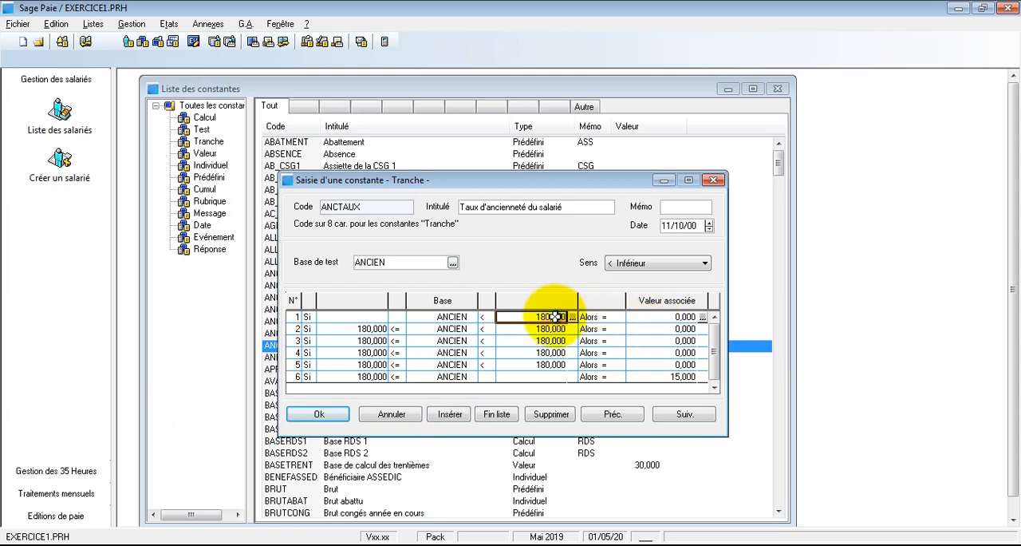
{"action": "type", "text": "24"}
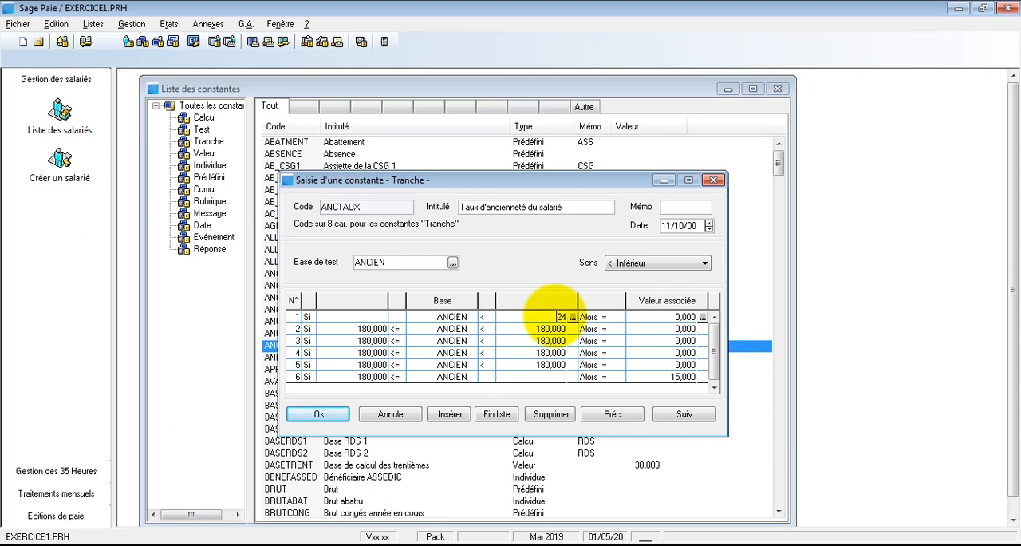
{"action": "key", "text": "Tab"}
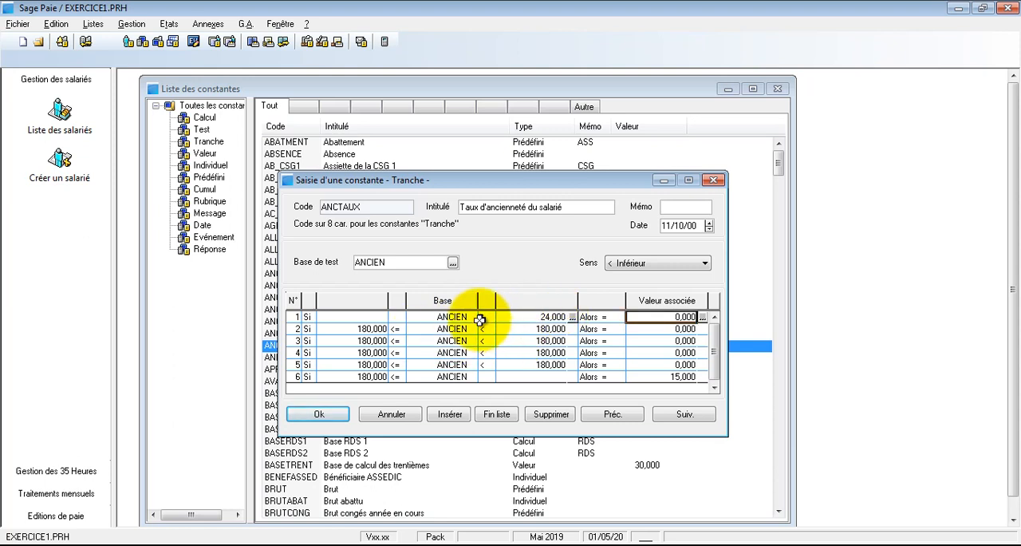
{"action": "left_click", "coordinate": [525, 318]}
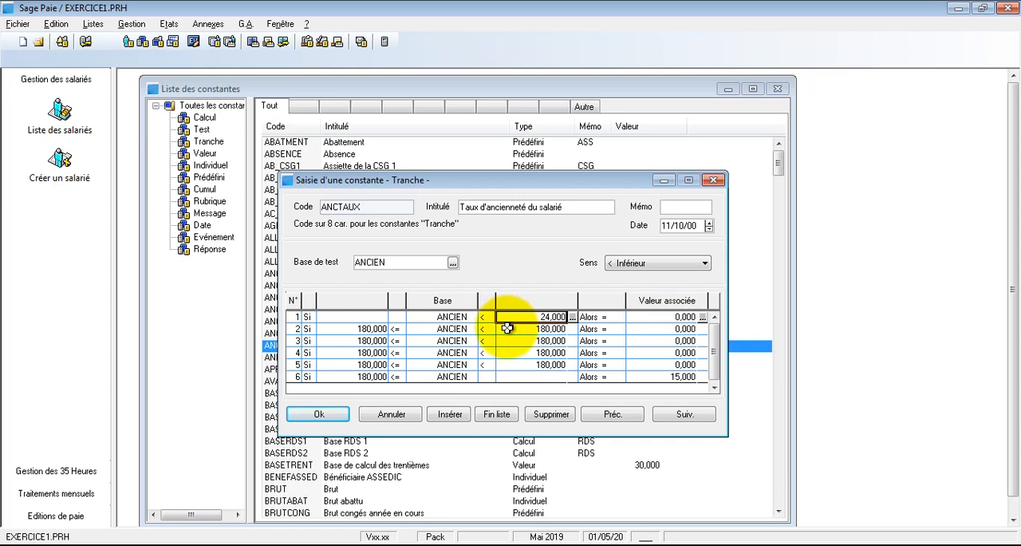
- Set the associated values of ANCTAUX brackets 2, 3 and 4 to 5, 10 and 15
{"action": "left_click", "coordinate": [508, 328]}
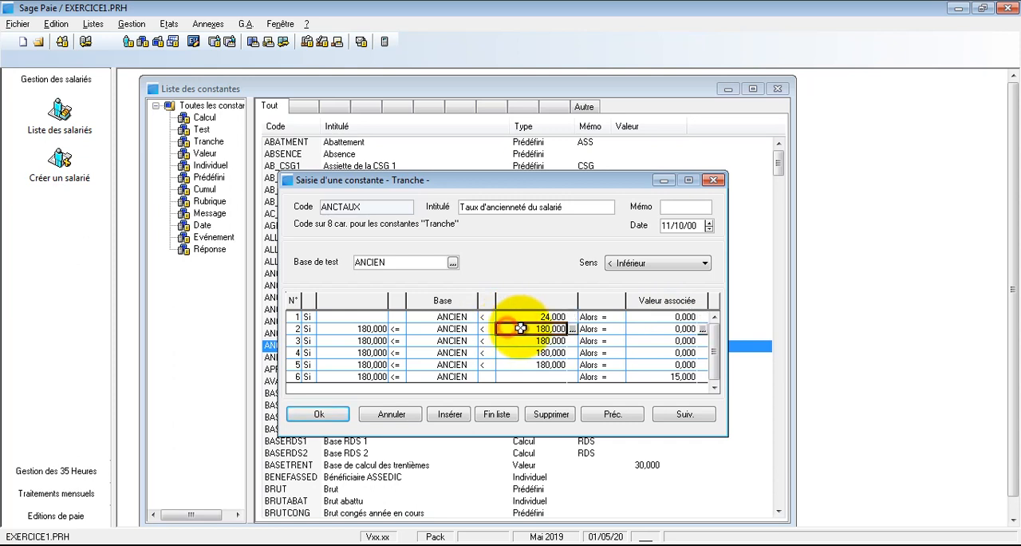
{"action": "left_click", "coordinate": [640, 328]}
{"action": "type", "text": "5"}
{"action": "key", "text": "Return"}
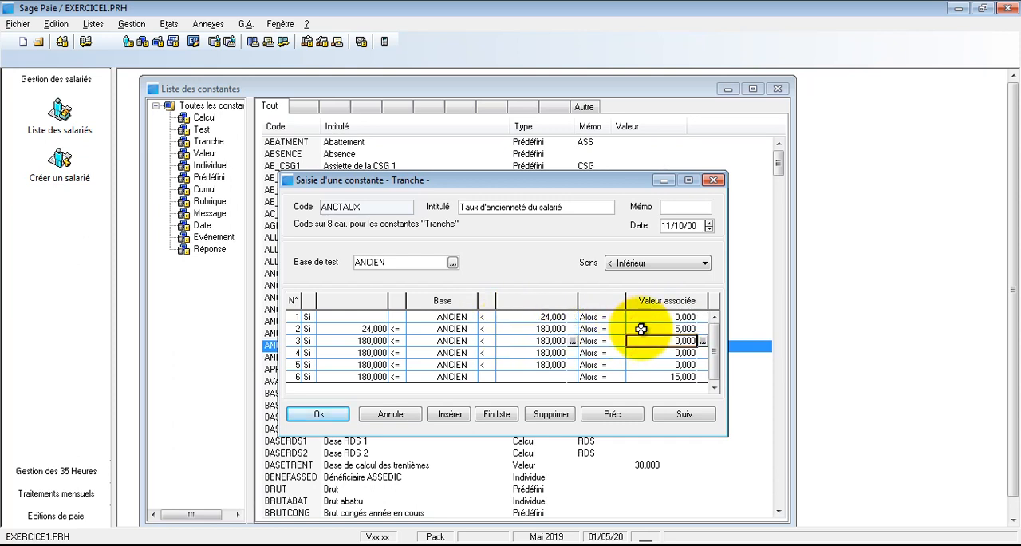
{"action": "type", "text": "10"}
{"action": "key", "text": "Return"}
{"action": "key", "text": "Return"}
{"action": "type", "text": "15"}
- Set the associated values of ANCTAUX brackets 5 and 6 to 20 and 25
{"action": "key", "text": "Return"}
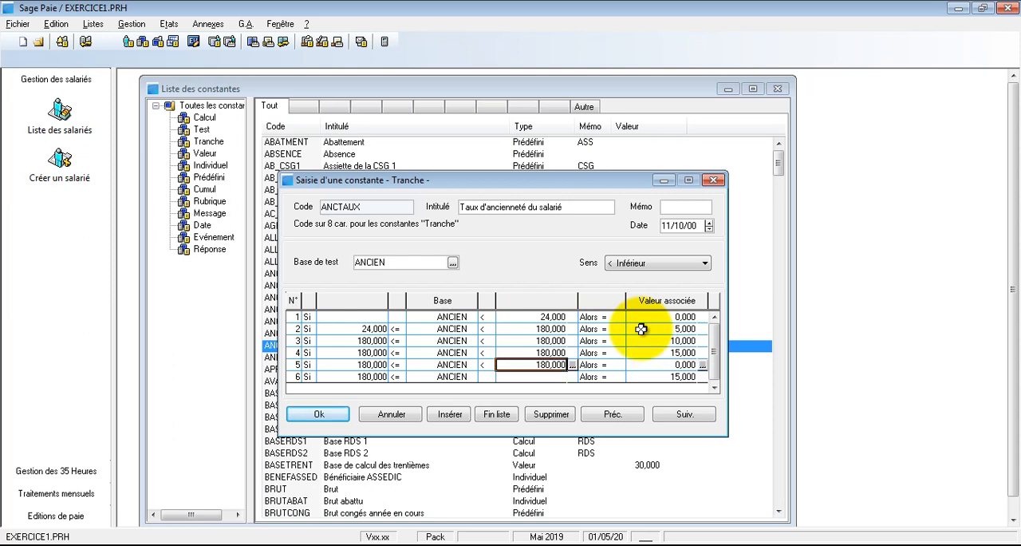
{"action": "key", "text": "Return"}
{"action": "type", "text": "20"}
{"action": "key", "text": "Return"}
{"action": "key", "text": "Return"}
{"action": "type", "text": "2"}
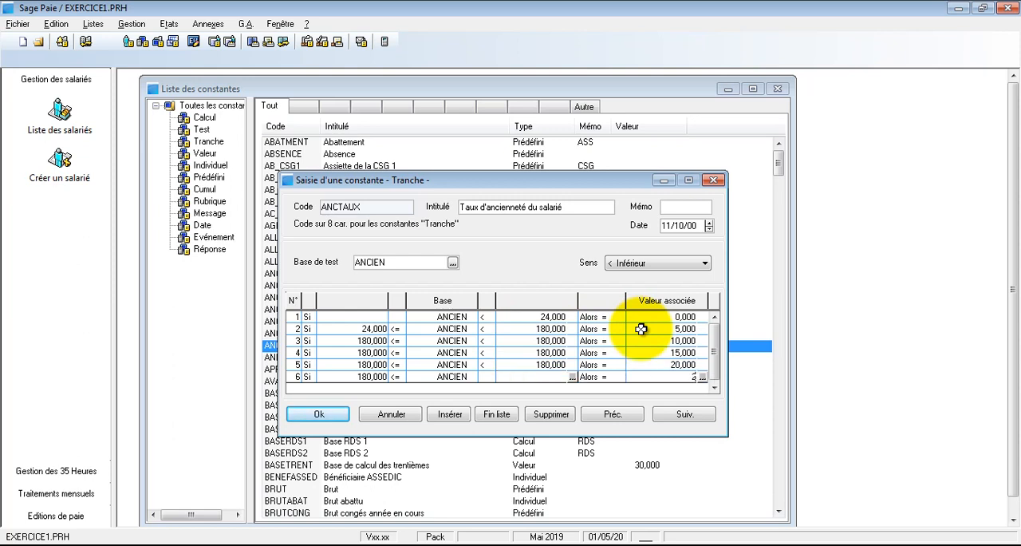
{"action": "type", "text": "5"}
{"action": "key", "text": "Return"}
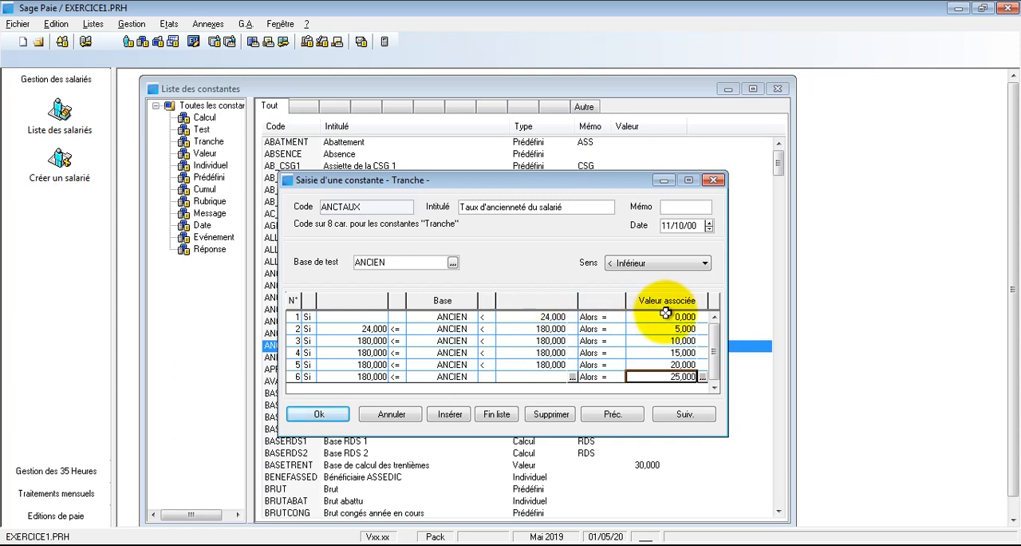
- Set the upper limits of ANCTAUX brackets 2 to 5 to 60, 144, 240 and 300
{"action": "left_click", "coordinate": [540, 329]}
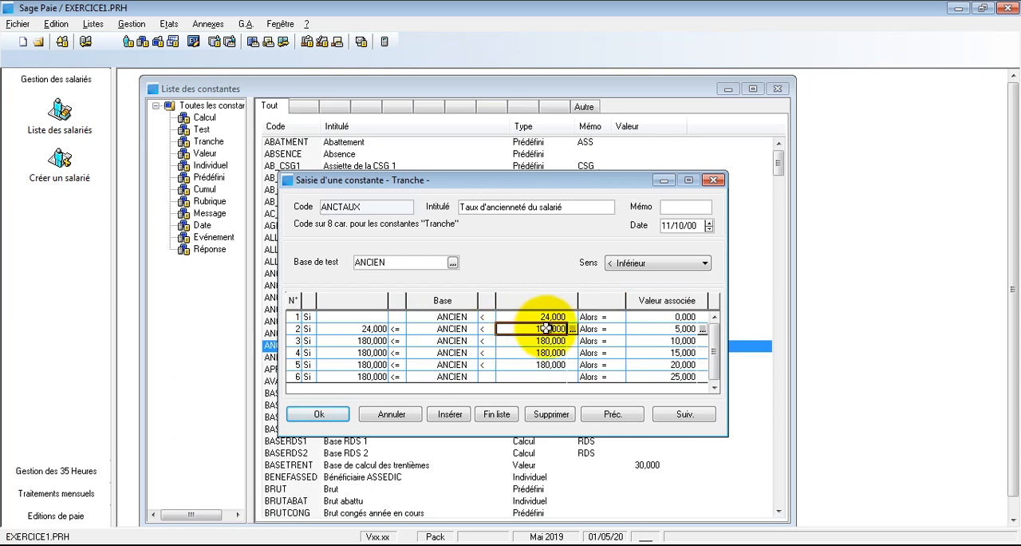
{"action": "left_click", "coordinate": [673, 331]}
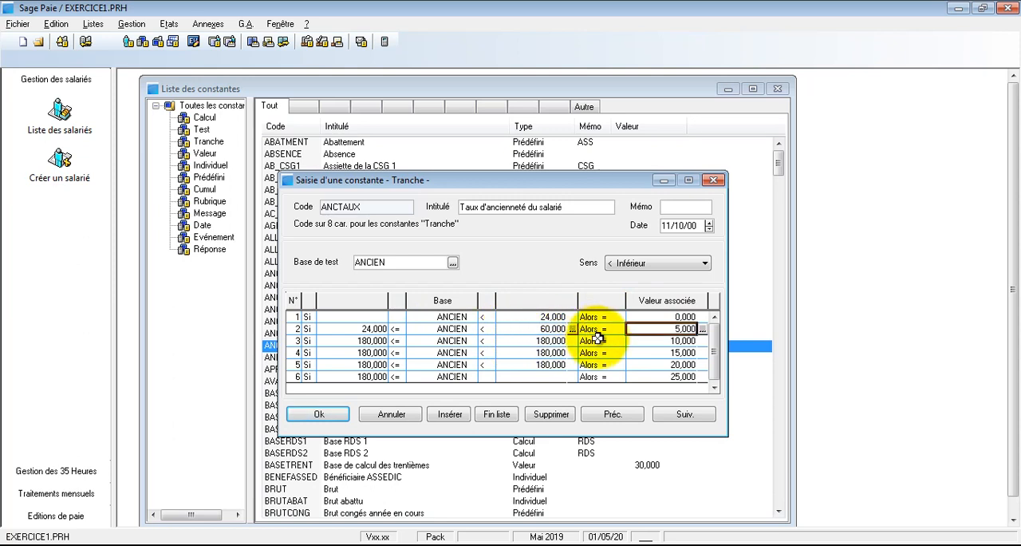
{"action": "left_click", "coordinate": [532, 342]}
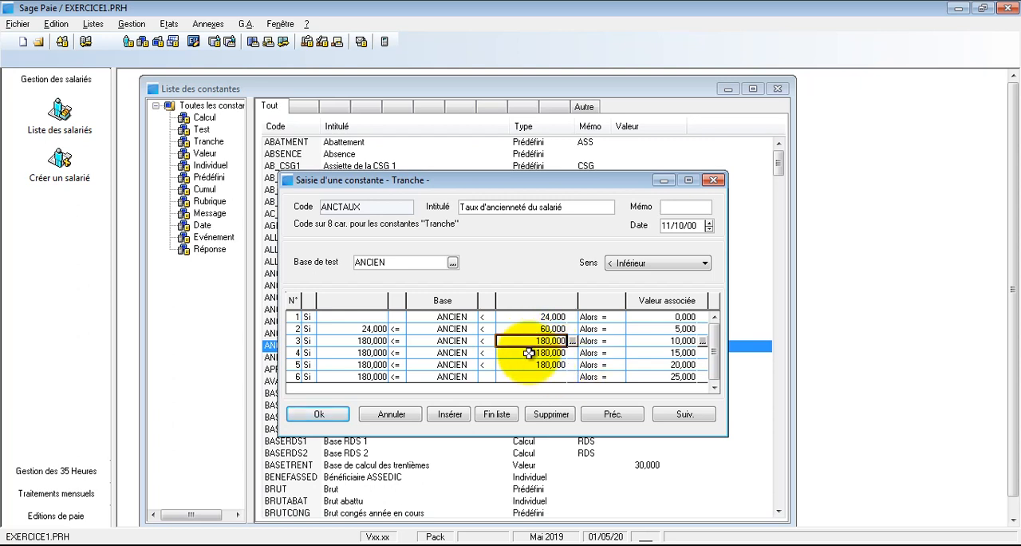
{"action": "type", "text": "1"}
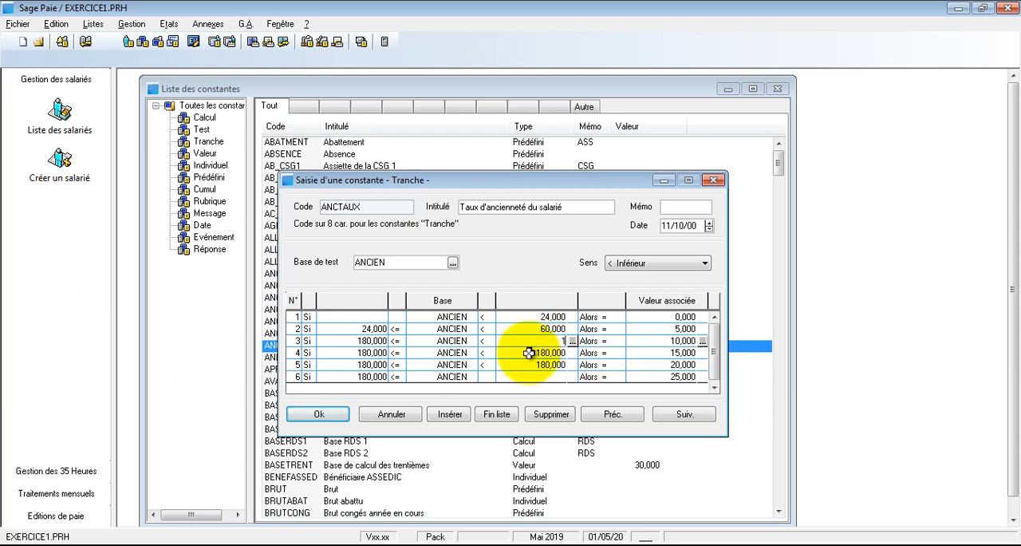
{"action": "type", "text": "44"}
{"action": "left_click", "coordinate": [529, 353]}
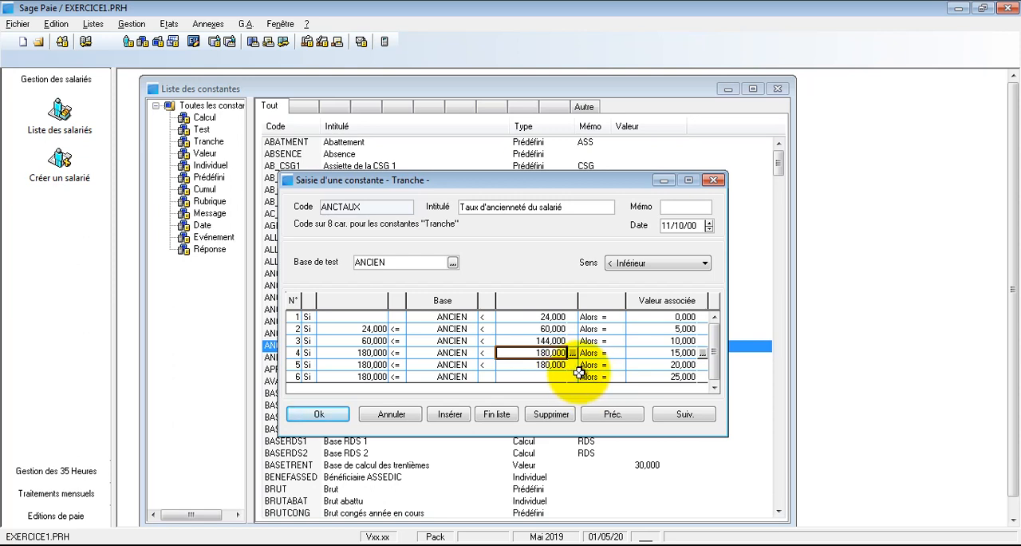
{"action": "type", "text": "240"}
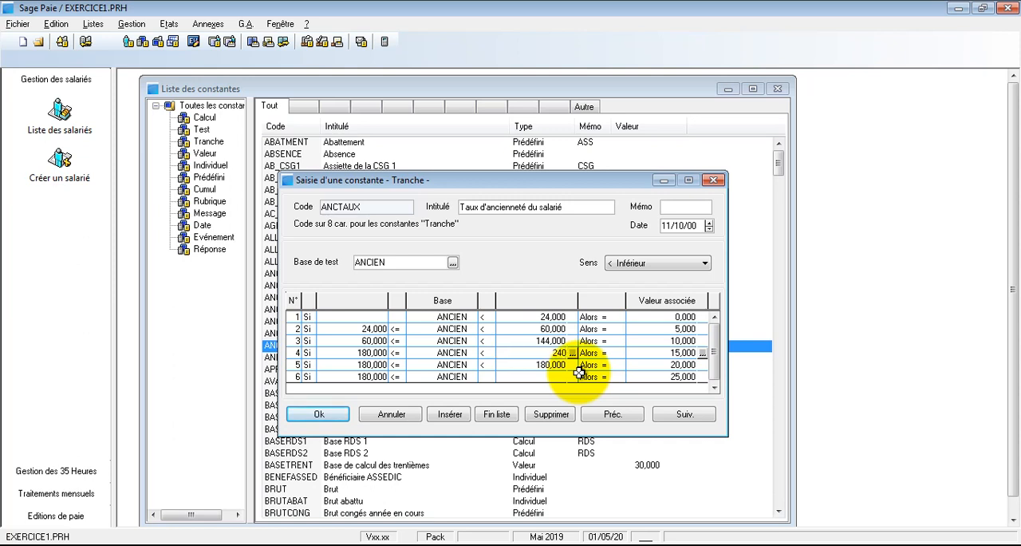
{"action": "key", "text": "Tab"}
{"action": "left_click", "coordinate": [548, 364]}
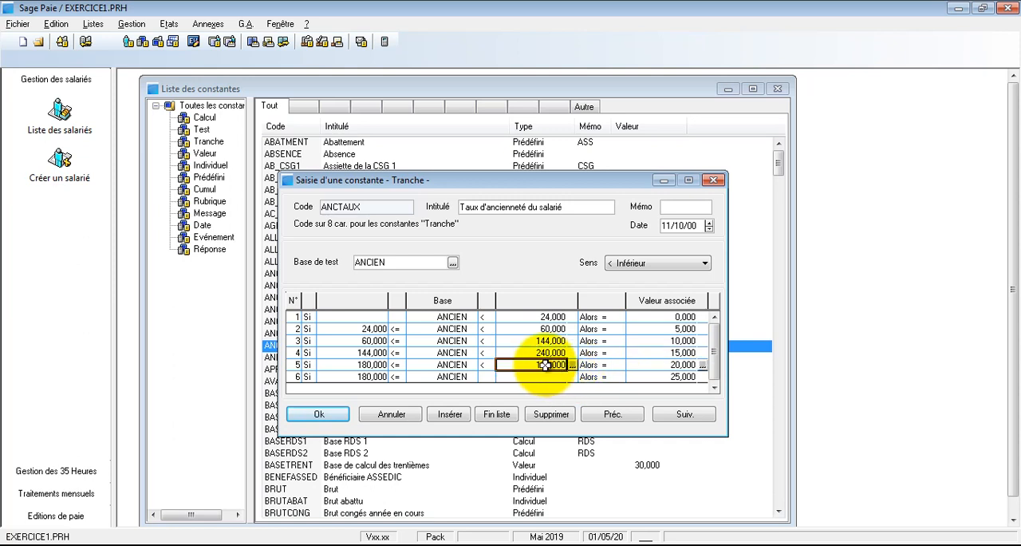
{"action": "type", "text": "300"}
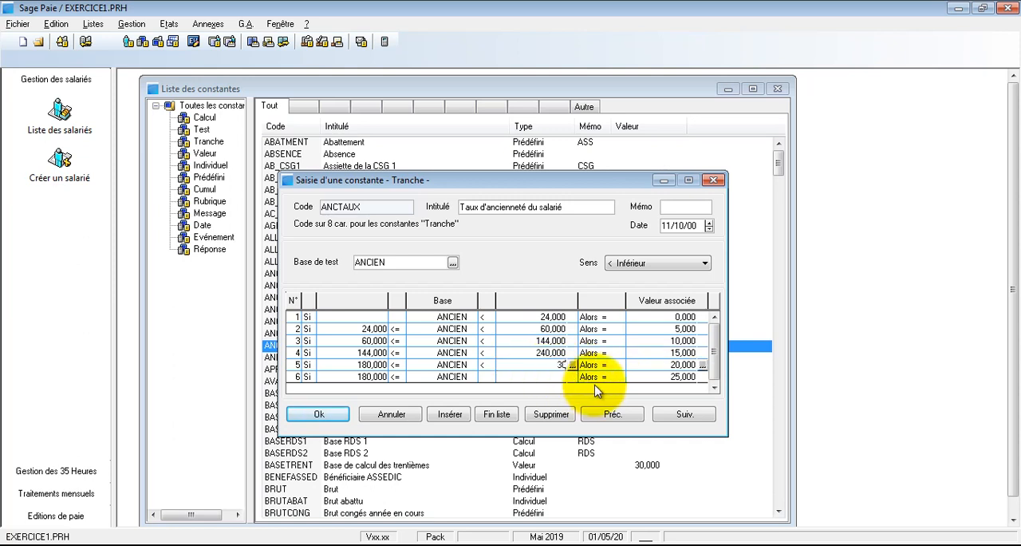
{"action": "key", "text": "Tab"}
{"action": "key", "text": "Down"}
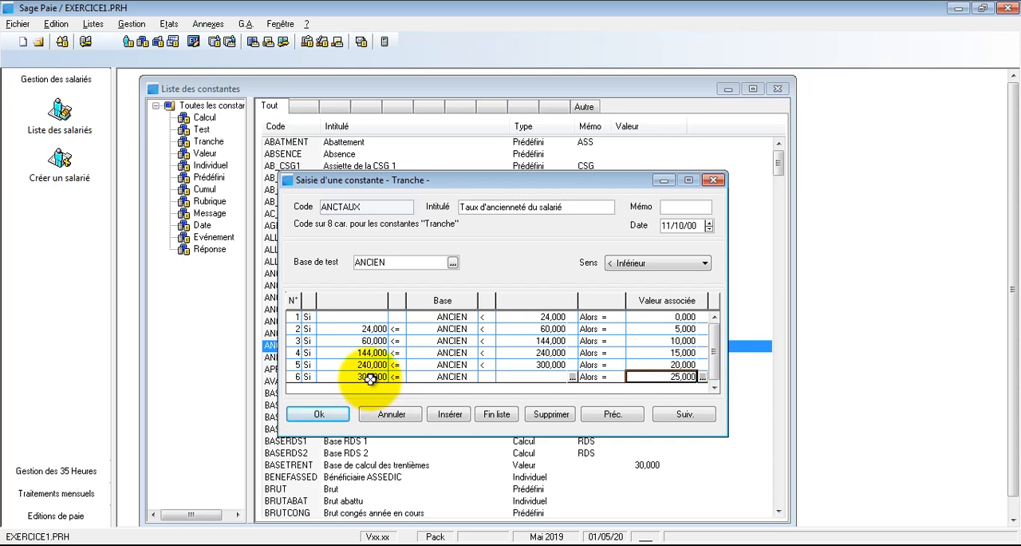
- Switch to the untitled Notepad note and review the PRIME D'ANCIENNETE formula
{"action": "left_click", "coordinate": [653, 364]}
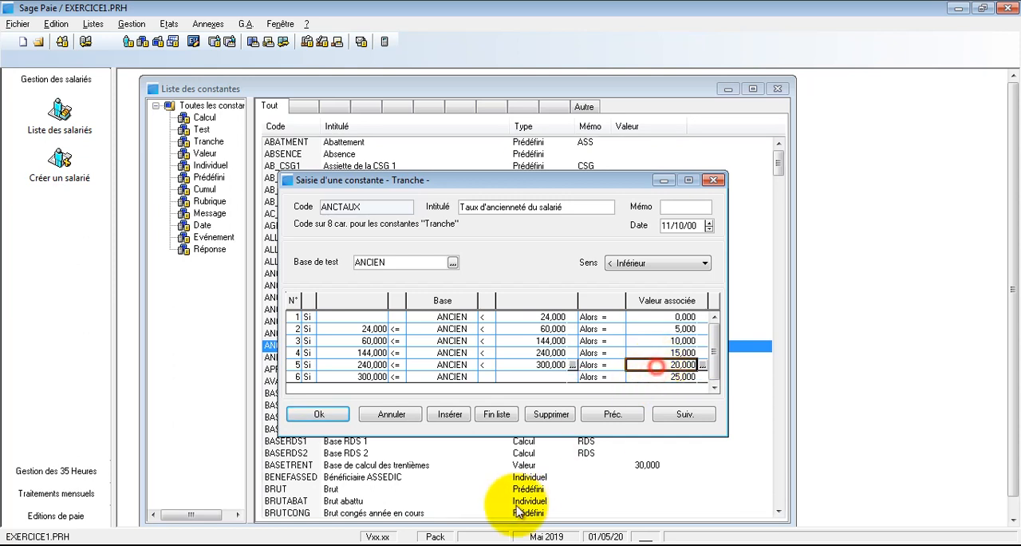
{"action": "mouse_move", "coordinate": [435, 539]}
{"action": "mouse_move", "coordinate": [271, 539]}
{"action": "left_click", "coordinate": [324, 525]}
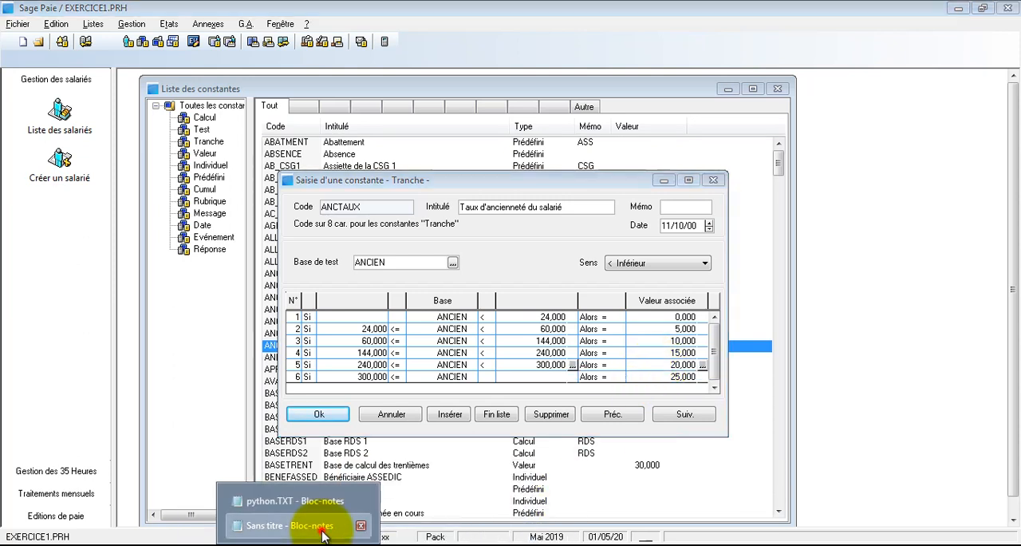
{"action": "left_click", "coordinate": [698, 361]}
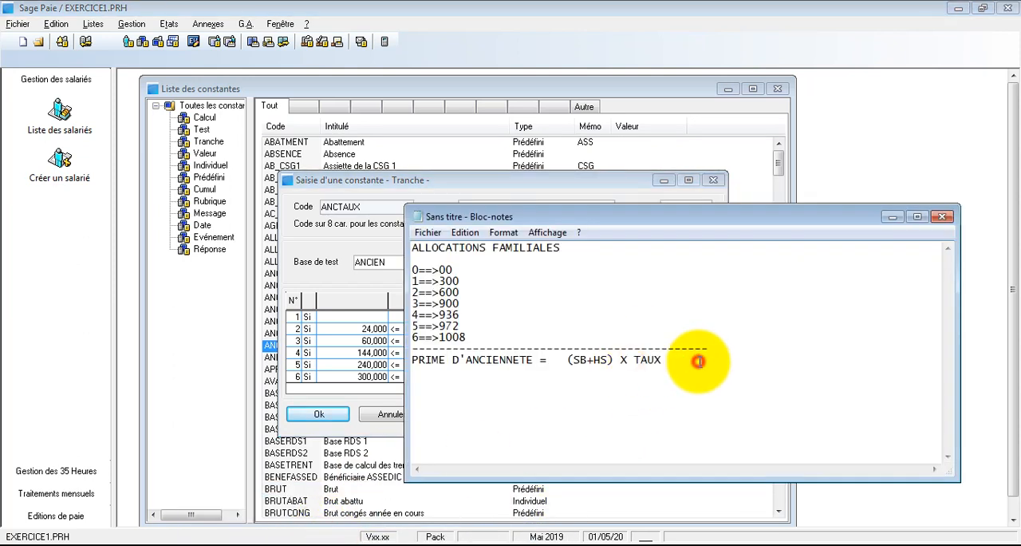
{"action": "left_click_drag", "start_coordinate": [700, 361], "coordinate": [451, 362]}
{"action": "left_click", "coordinate": [684, 369]}
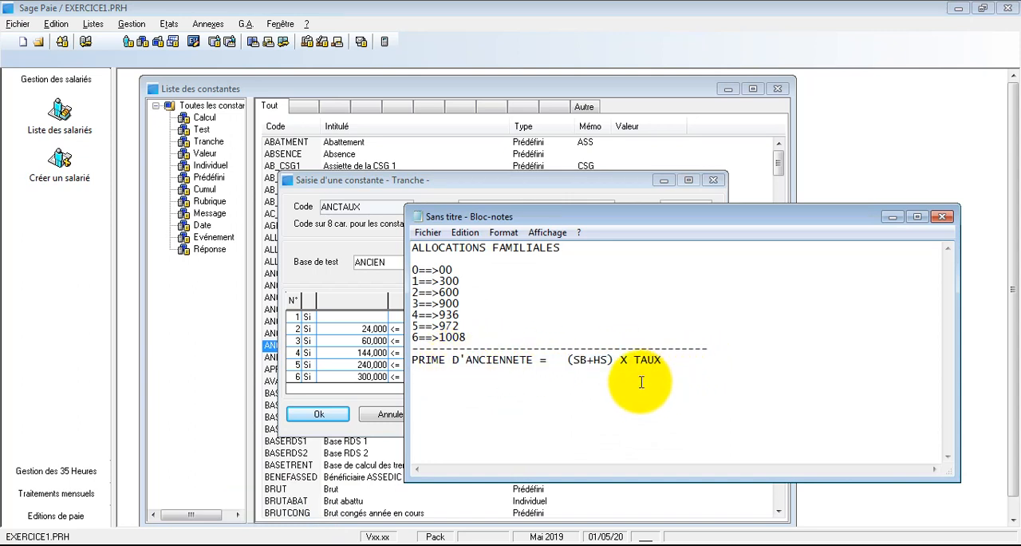
- Return to Sage Paie and save the ANCTAUX constant with its seniority brackets
{"action": "left_click", "coordinate": [355, 284]}
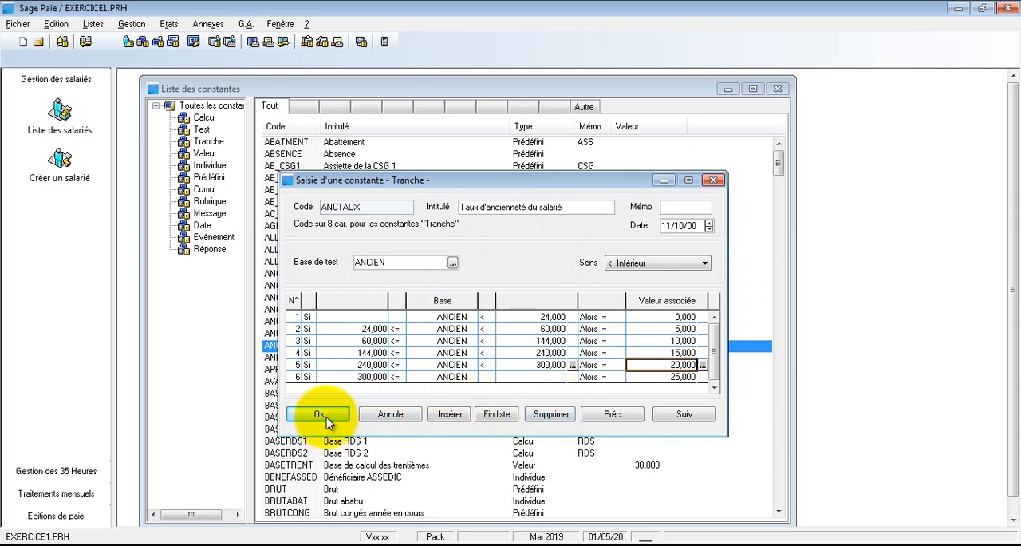
{"action": "left_click", "coordinate": [479, 341]}
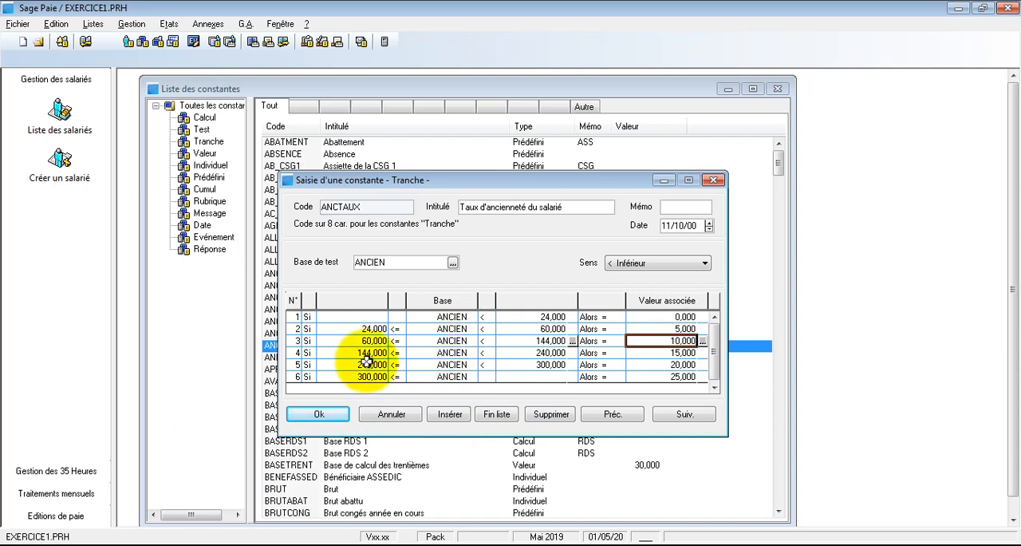
{"action": "left_click", "coordinate": [327, 412]}
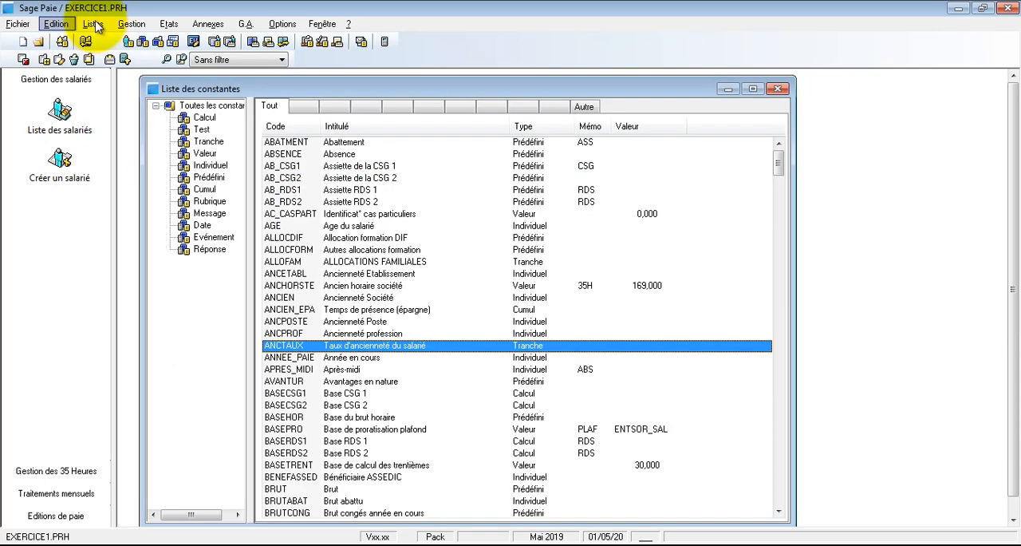
- Open the employee's record from the employee list, check the seniority data on the Poste page, and close the record and list
{"action": "left_click", "coordinate": [92, 23]}
{"action": "left_click", "coordinate": [101, 37]}
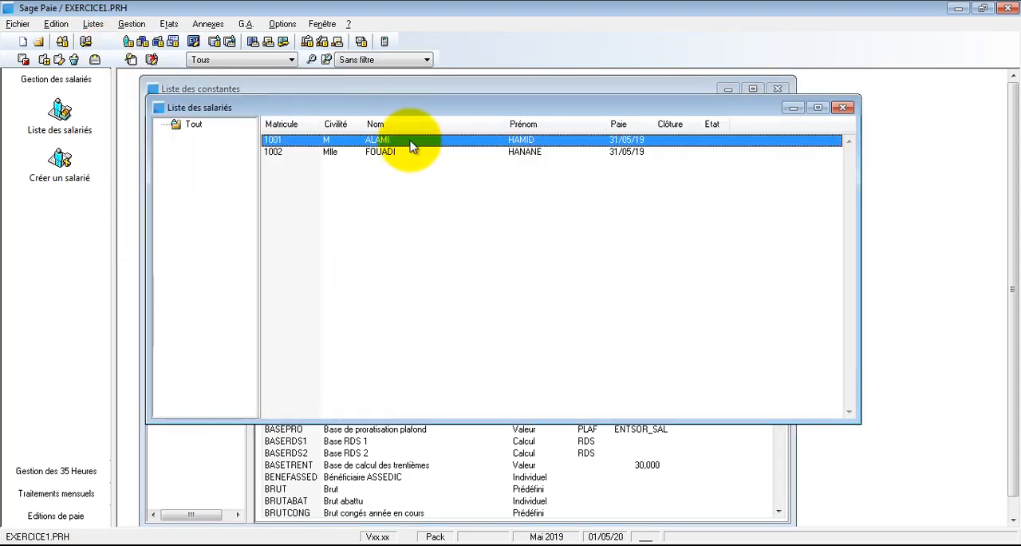
{"action": "double_click", "coordinate": [407, 140]}
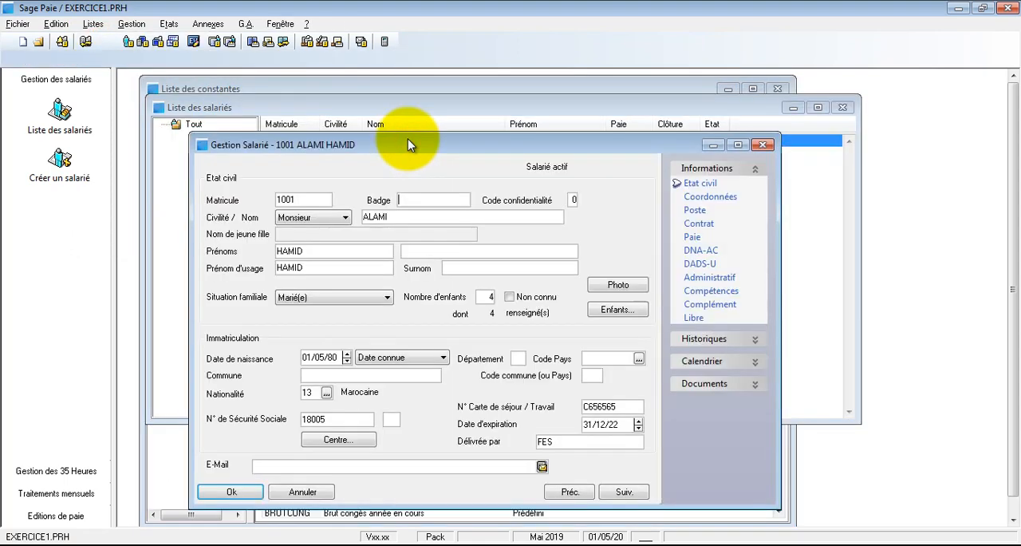
{"action": "left_click", "coordinate": [694, 211]}
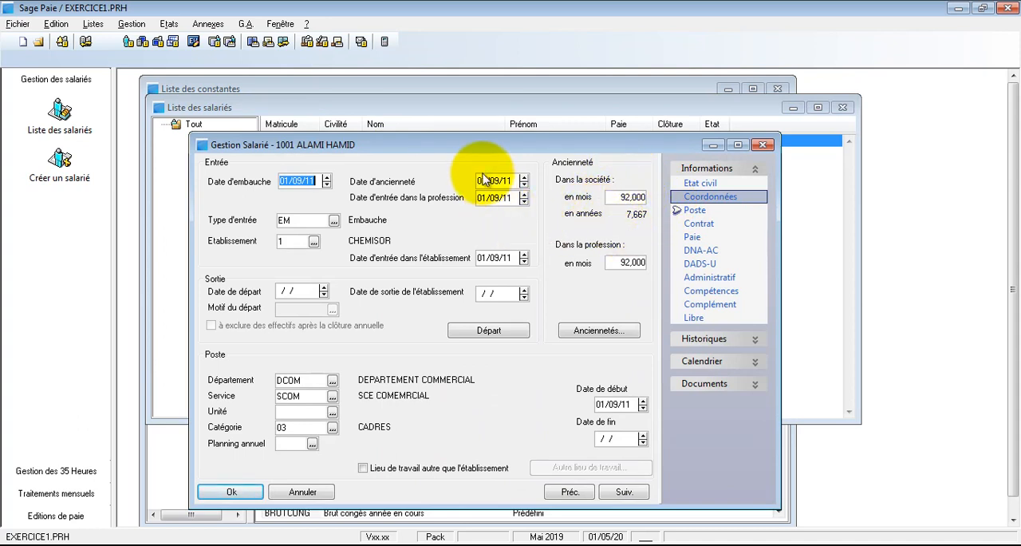
{"action": "left_click", "coordinate": [232, 492]}
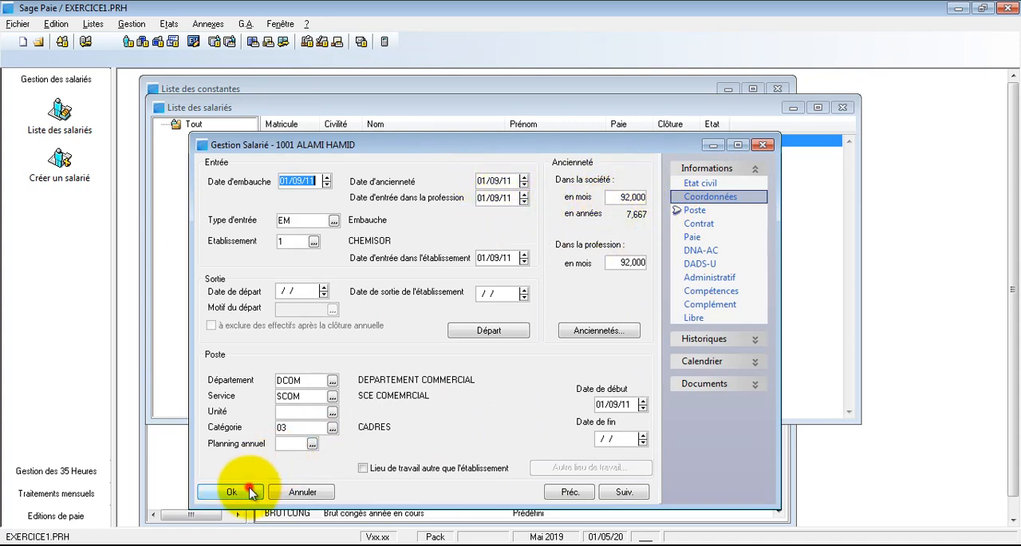
{"action": "left_click", "coordinate": [844, 108]}
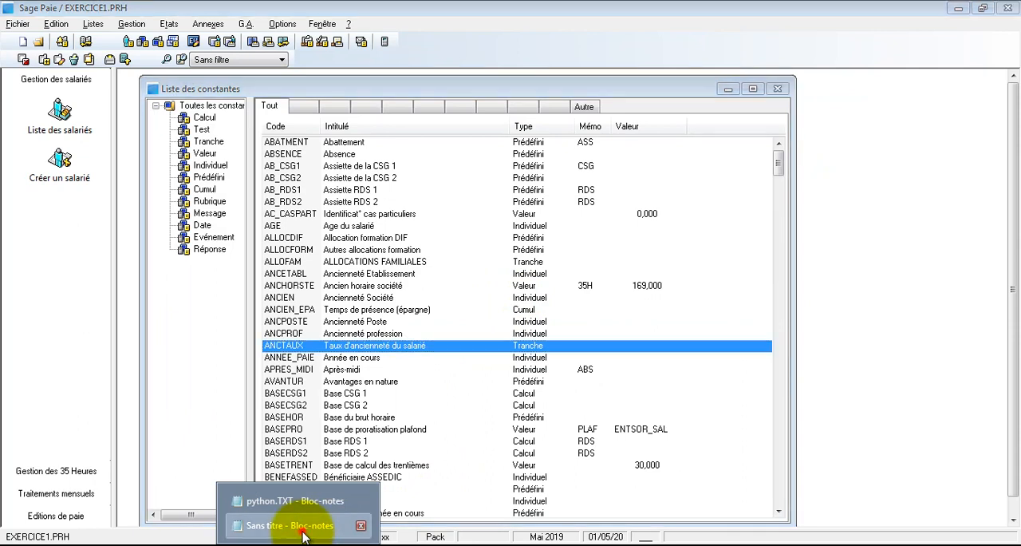
- Switch to the untitled Notepad note and add the line "HS25= NBH X SALHOR X TAUX" below the PRIME D'ANCIENNETE formula
{"action": "left_click", "coordinate": [303, 523]}
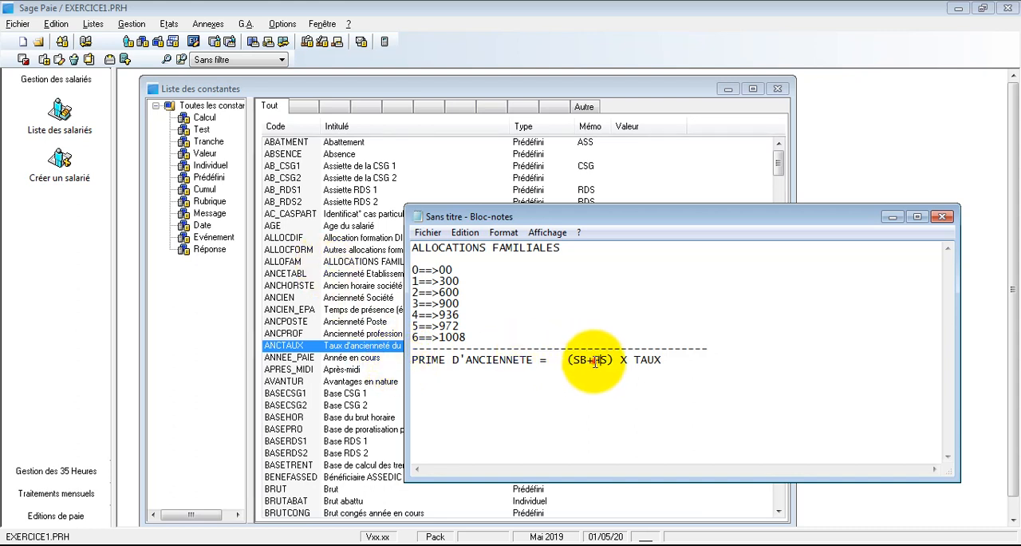
{"action": "left_click_drag", "start_coordinate": [593, 361], "coordinate": [604, 363]}
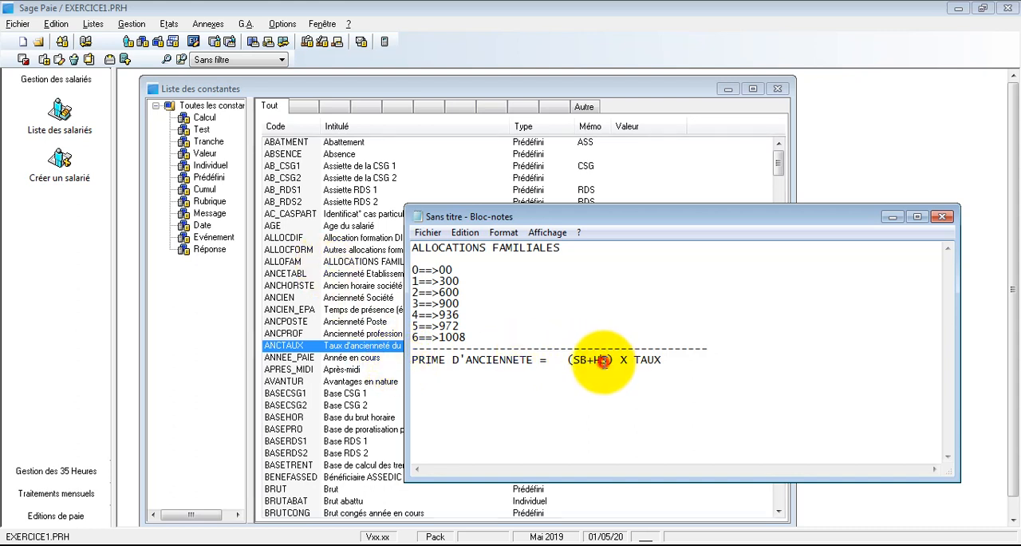
{"action": "left_click", "coordinate": [497, 385]}
{"action": "left_click", "coordinate": [493, 381]}
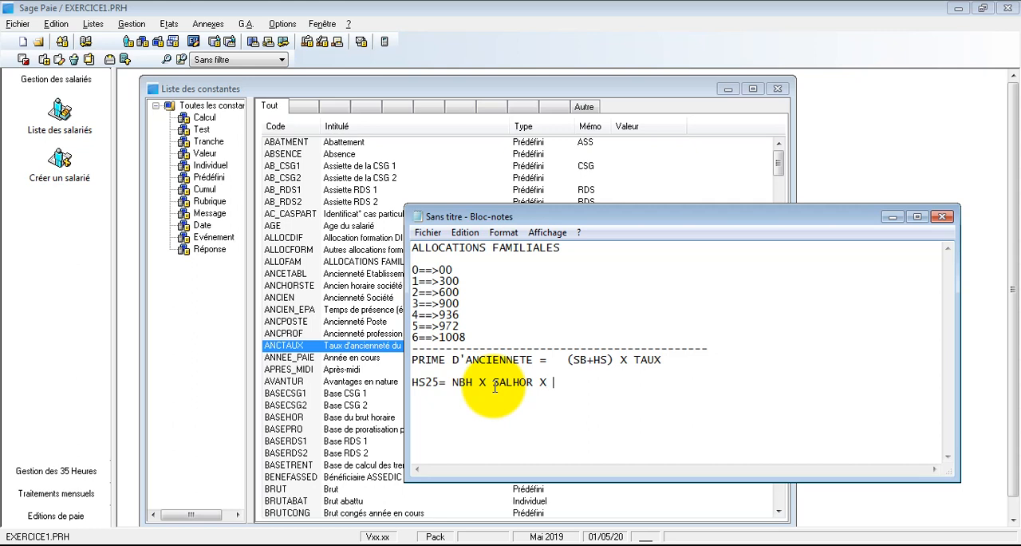
{"action": "type", "text": "X"}
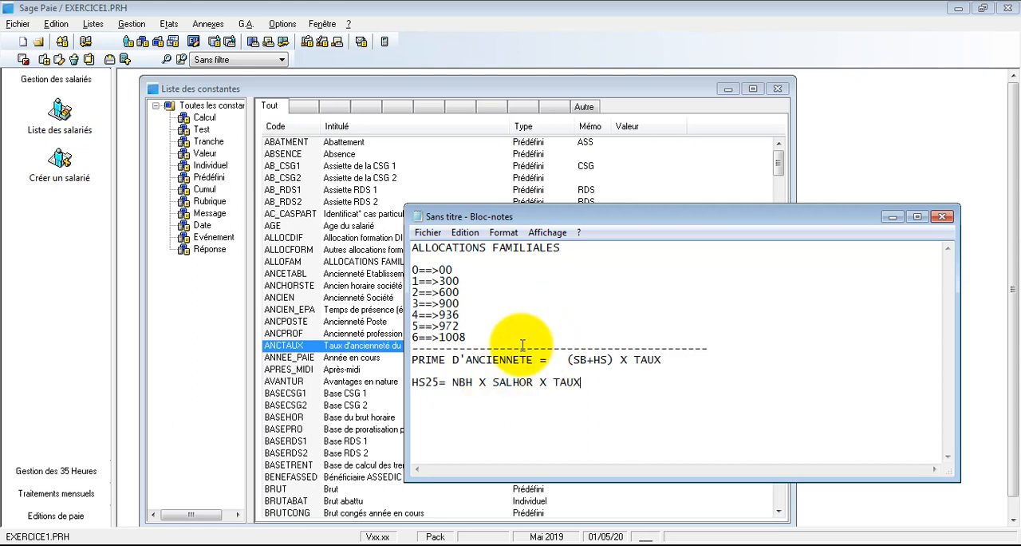
- Shorten HS25 to HS in the overtime formula and highlight its TAUX term
{"action": "double_click", "coordinate": [435, 382]}
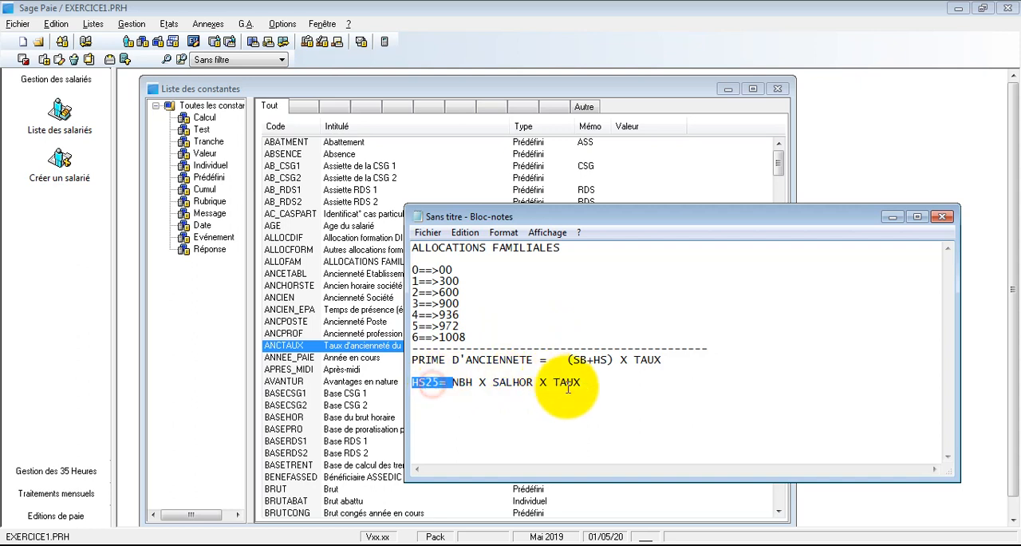
{"action": "left_click_drag", "start_coordinate": [584, 383], "coordinate": [494, 379]}
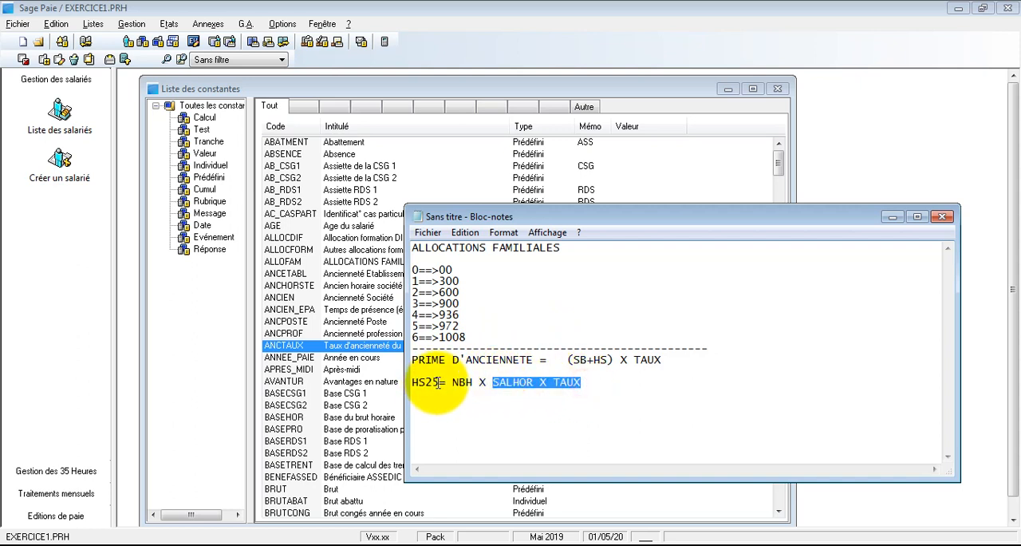
{"action": "left_click", "coordinate": [438, 384]}
{"action": "key", "text": "BackSpace"}
{"action": "key", "text": "BackSpace"}
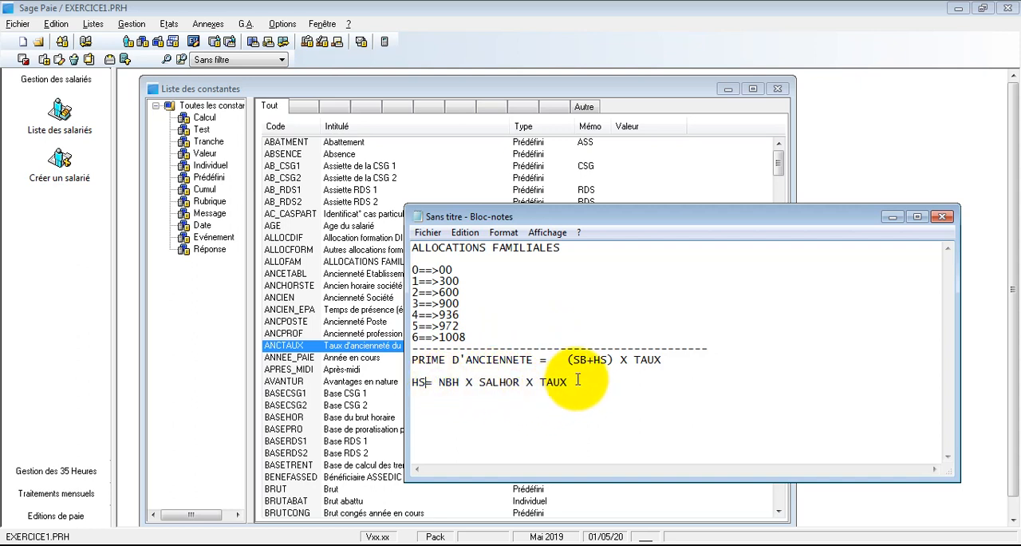
{"action": "double_click", "coordinate": [448, 383]}
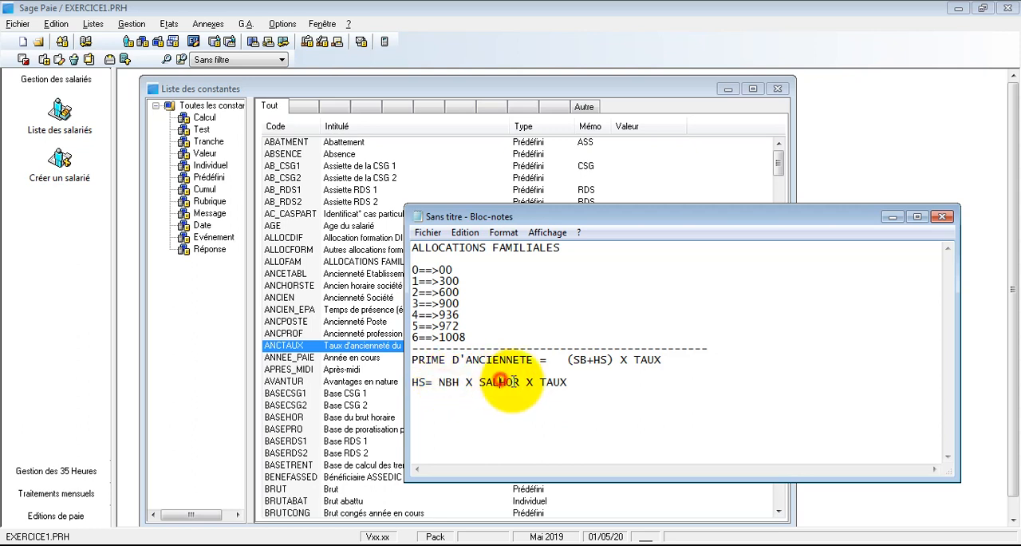
{"action": "left_click_drag", "start_coordinate": [565, 383], "coordinate": [539, 383]}
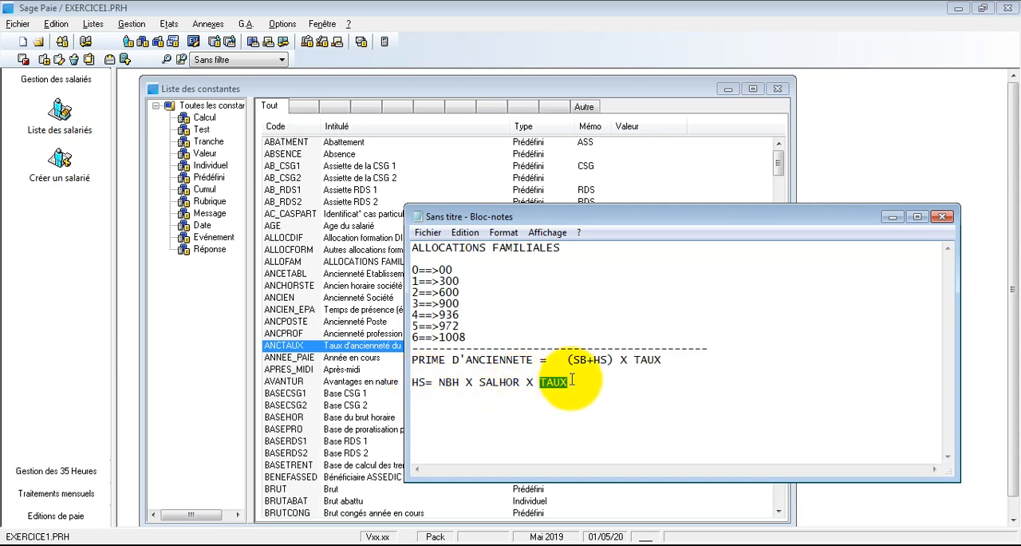
- Highlight the SALHOR and NBH terms of the overtime formula and rename its HS label to HS25
{"action": "double_click", "coordinate": [500, 385]}
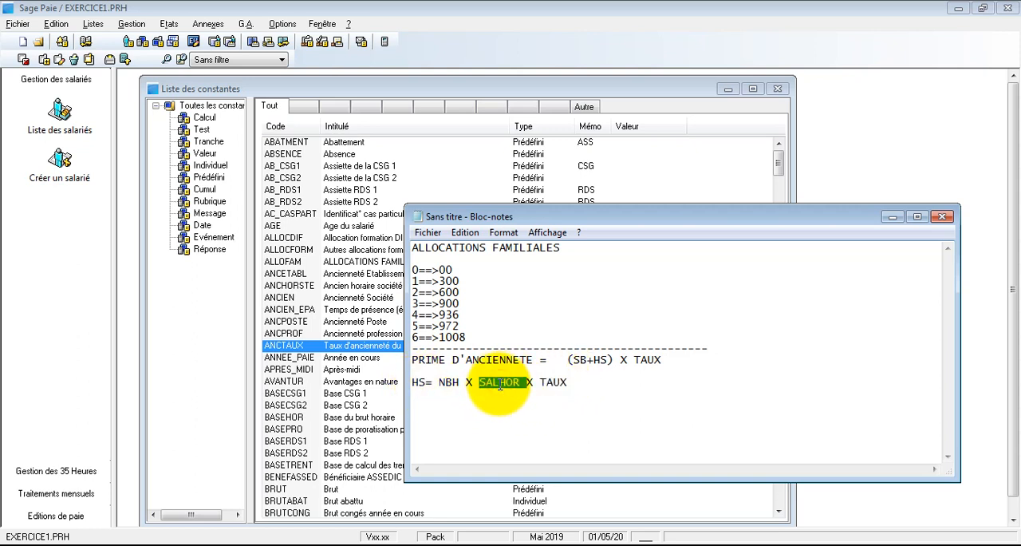
{"action": "double_click", "coordinate": [452, 384]}
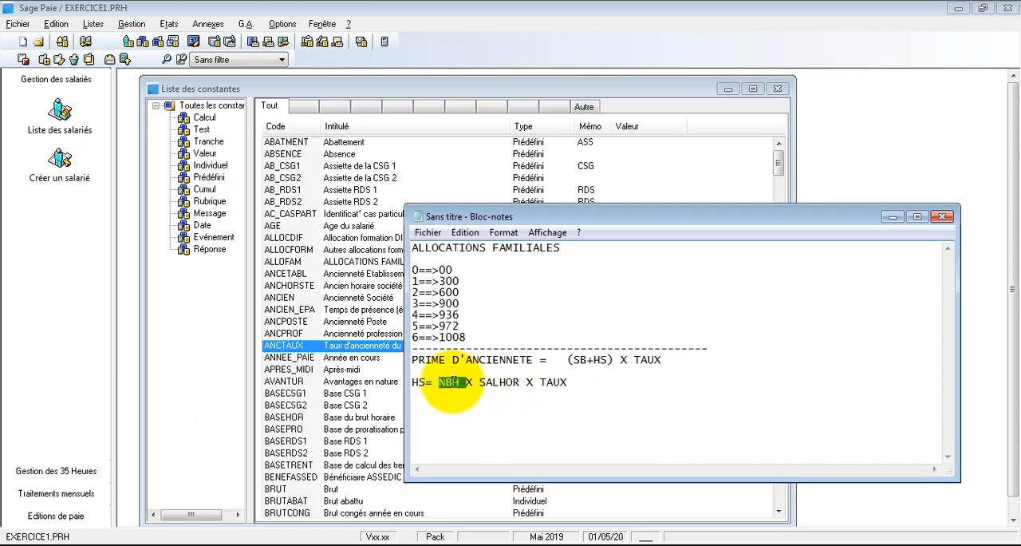
{"action": "left_click", "coordinate": [417, 383]}
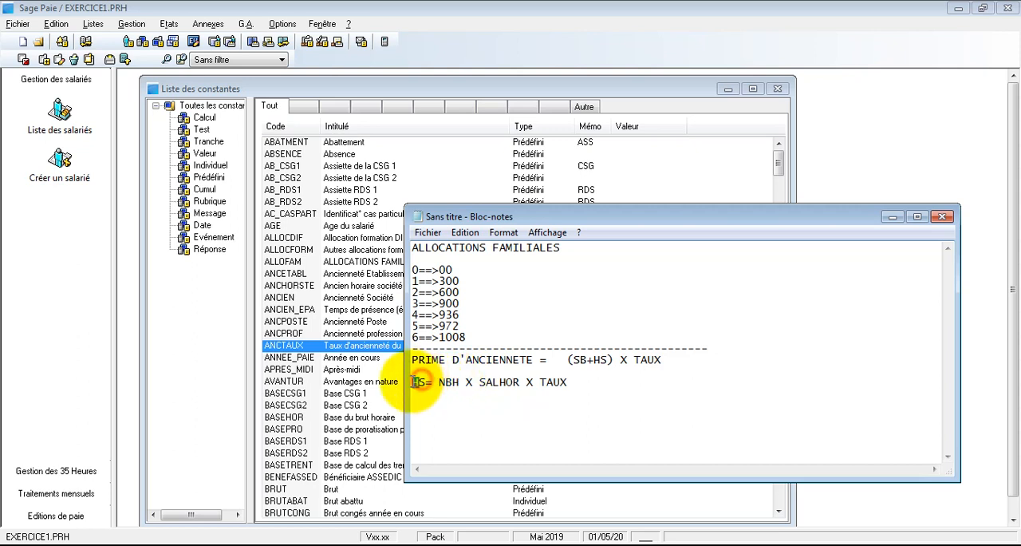
{"action": "left_click_drag", "start_coordinate": [414, 382], "coordinate": [424, 384]}
{"action": "left_click", "coordinate": [425, 384]}
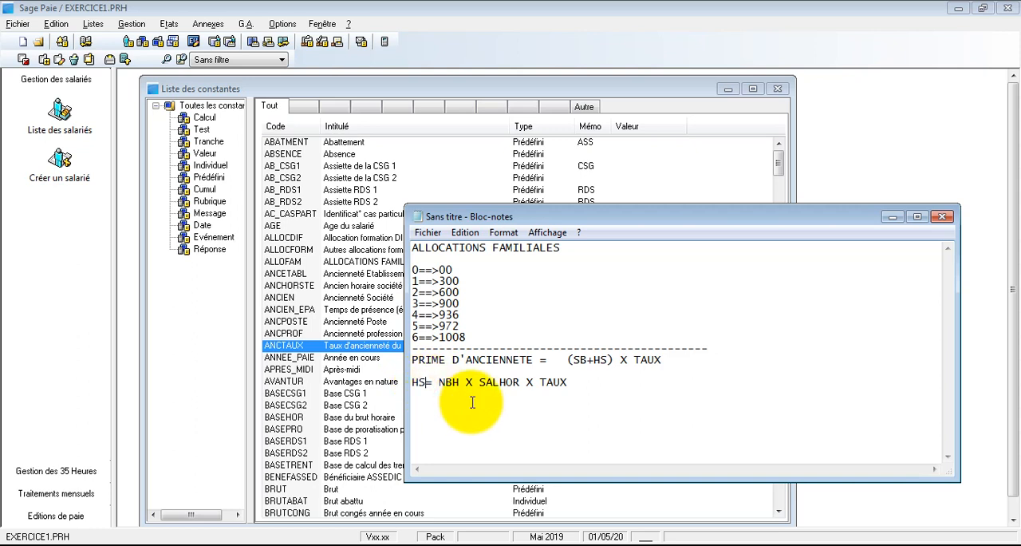
{"action": "type", "text": "25"}
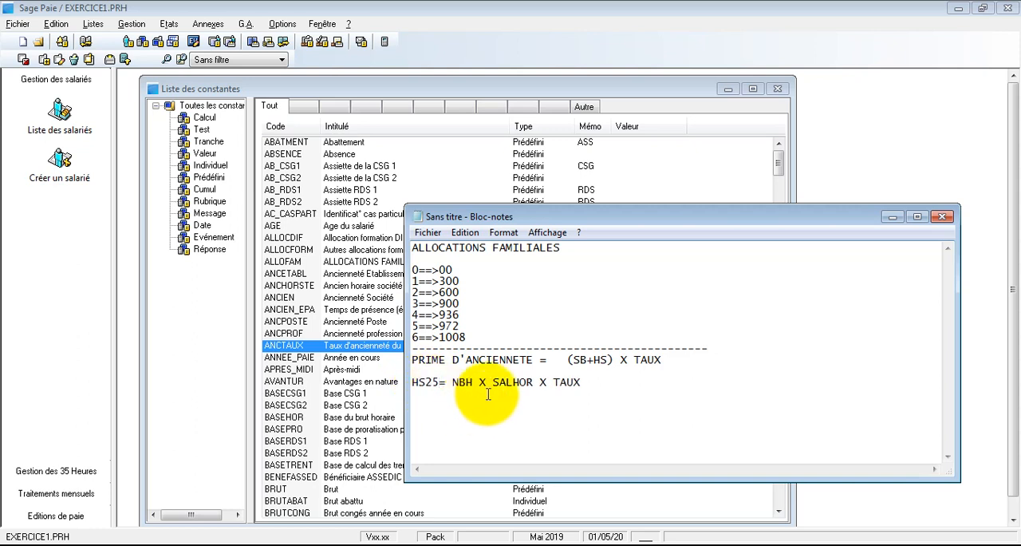
- Duplicate the line "HS25= NBH X SALHOR X TAUX" twice directly below the original
{"action": "left_click_drag", "start_coordinate": [584, 384], "coordinate": [392, 384]}
{"action": "key", "text": "ctrl+c"}
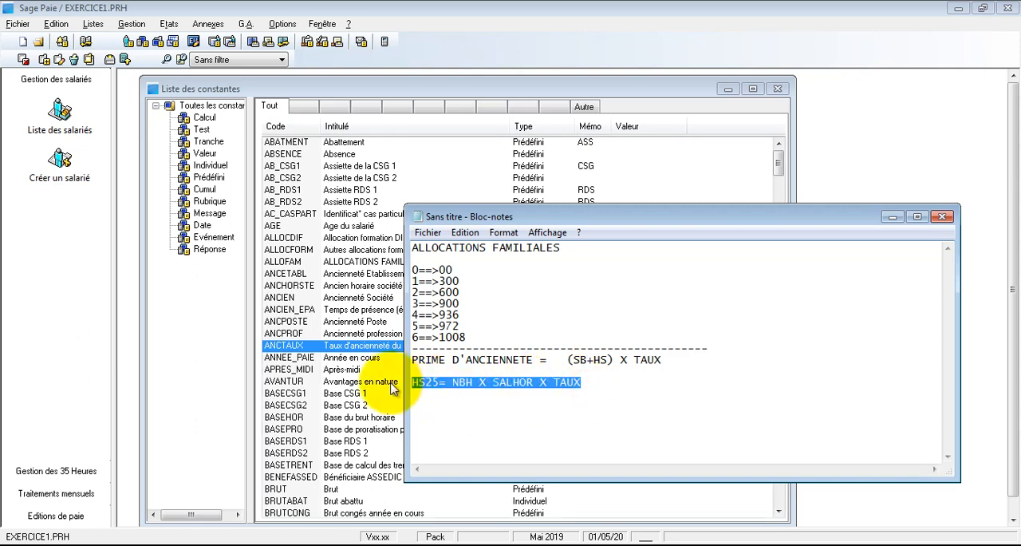
{"action": "key", "text": "Right"}
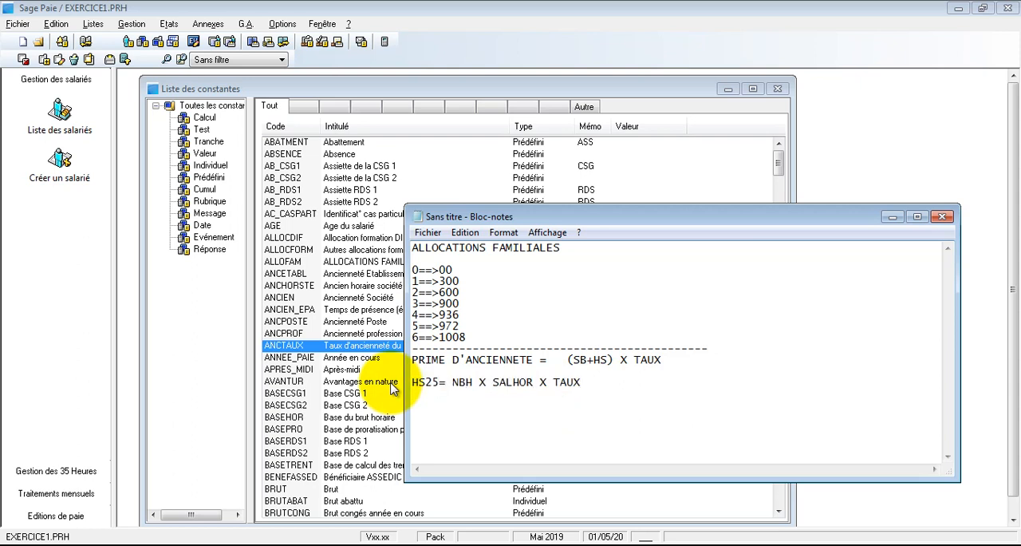
{"action": "key", "text": "Return"}
{"action": "key", "text": "ctrl+v"}
{"action": "key", "text": "ctrl+v"}
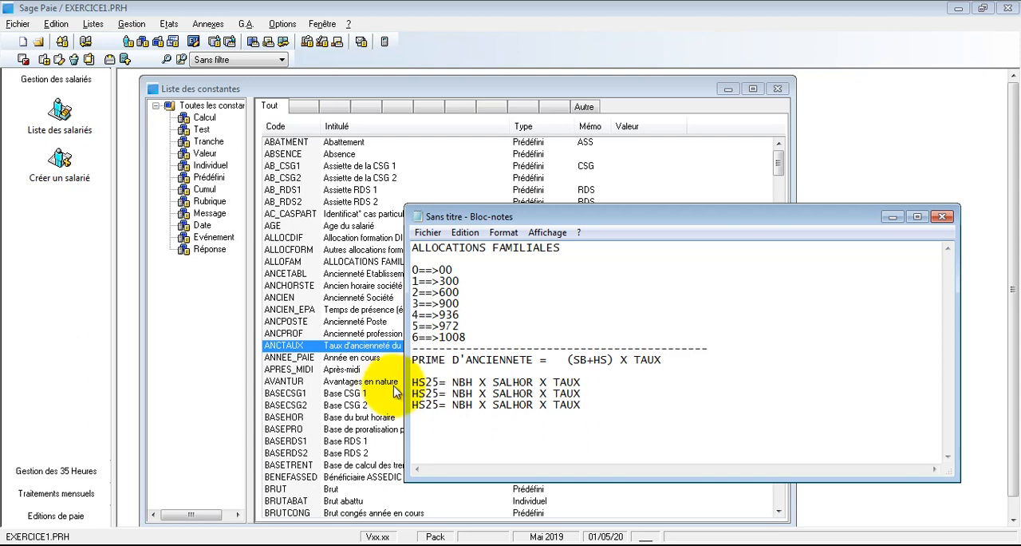
- Rename the two copied overtime formula lines as HS50 and HS100
{"action": "double_click", "coordinate": [430, 392]}
{"action": "type", "text": "HS30"}
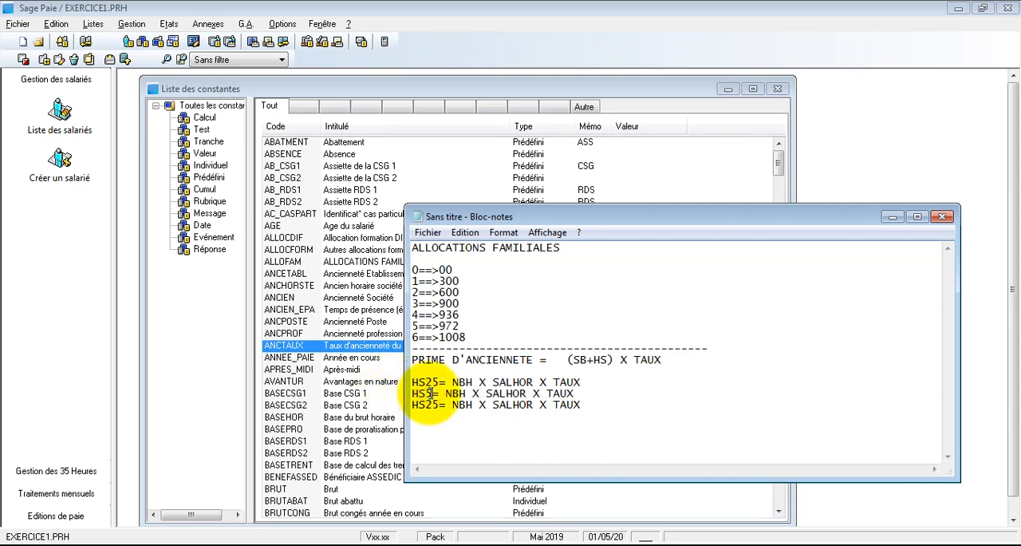
{"action": "key", "text": "BackSpace"}
{"action": "key", "text": "BackSpace"}
{"action": "type", "text": "100"}
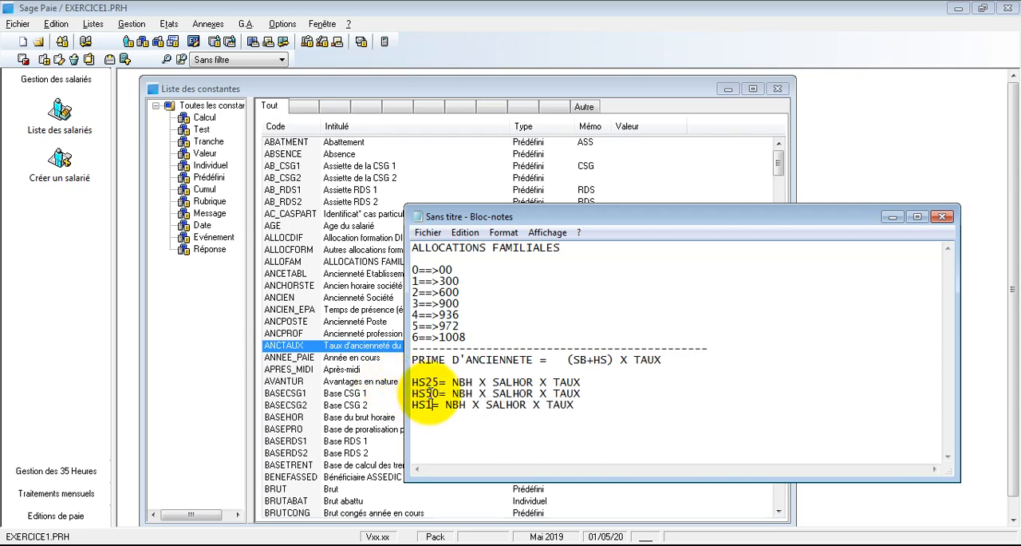
- Replace TAUX with 1.25 for HS25, 1.5 for HS50 and 2 for HS100, then highlight NBH in the last two lines
{"action": "double_click", "coordinate": [567, 382]}
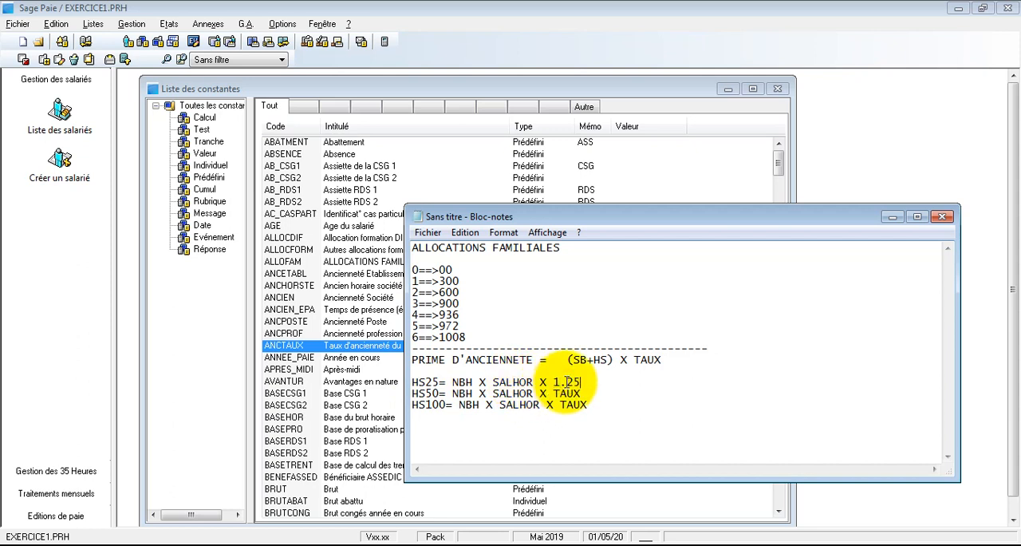
{"action": "double_click", "coordinate": [567, 393]}
{"action": "type", "text": "1."}
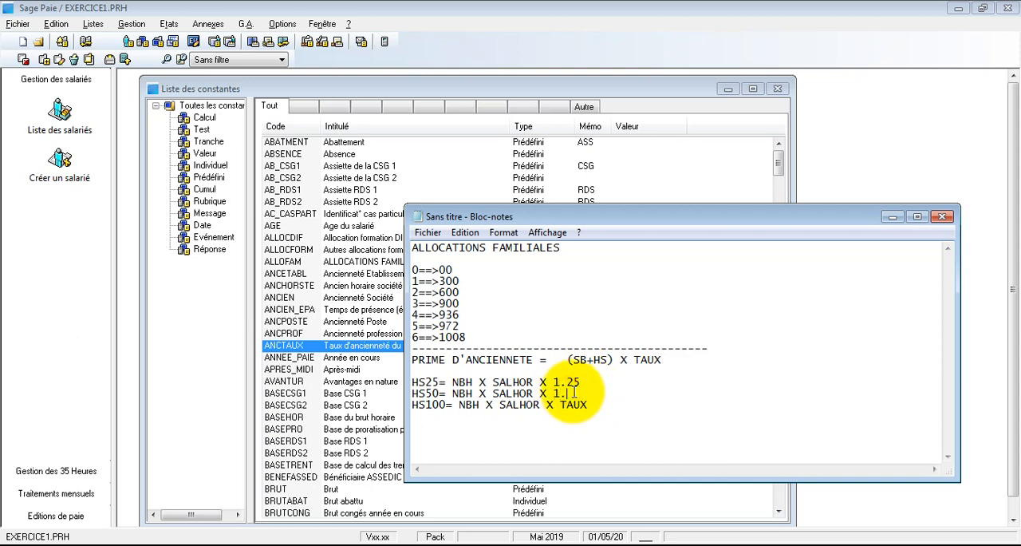
{"action": "type", "text": "5"}
{"action": "double_click", "coordinate": [573, 405]}
{"action": "type", "text": "2"}
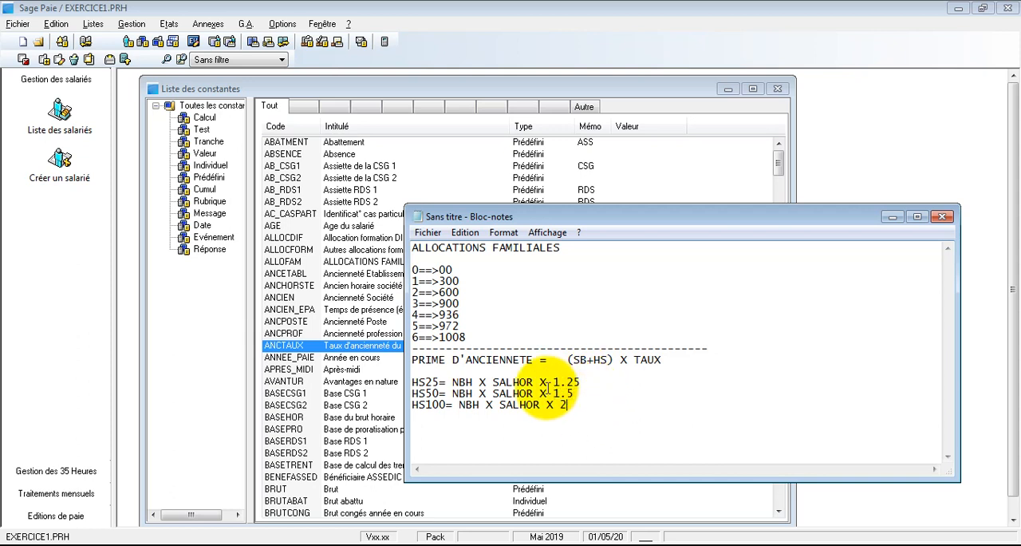
{"action": "double_click", "coordinate": [464, 392]}
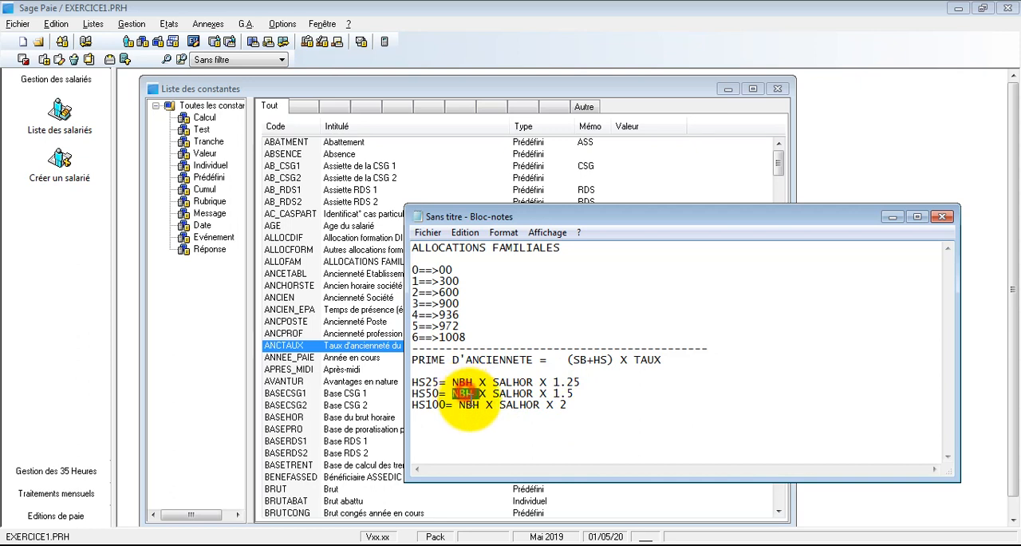
{"action": "double_click", "coordinate": [469, 405]}
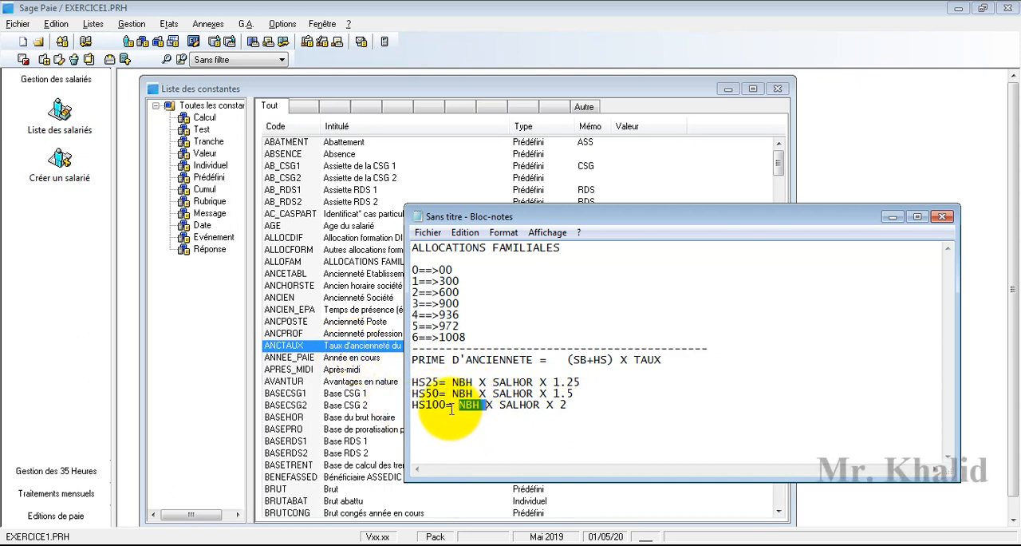
- Switch to Sage Paie and create a constant of type Calcul with code HS25 and title "HEURE SUP 25"
{"action": "left_click", "coordinate": [360, 383]}
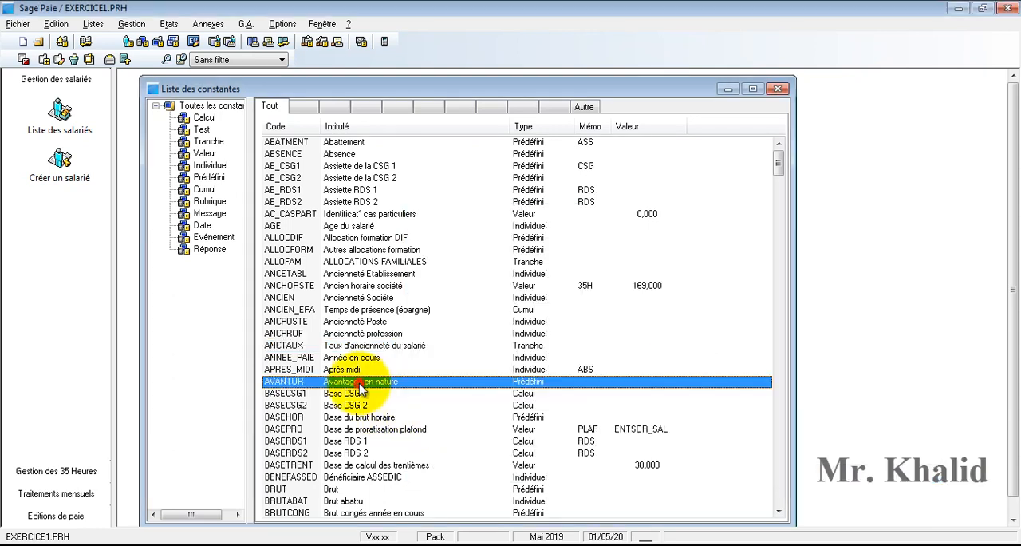
{"action": "right_click", "coordinate": [359, 385]}
{"action": "left_click", "coordinate": [378, 391]}
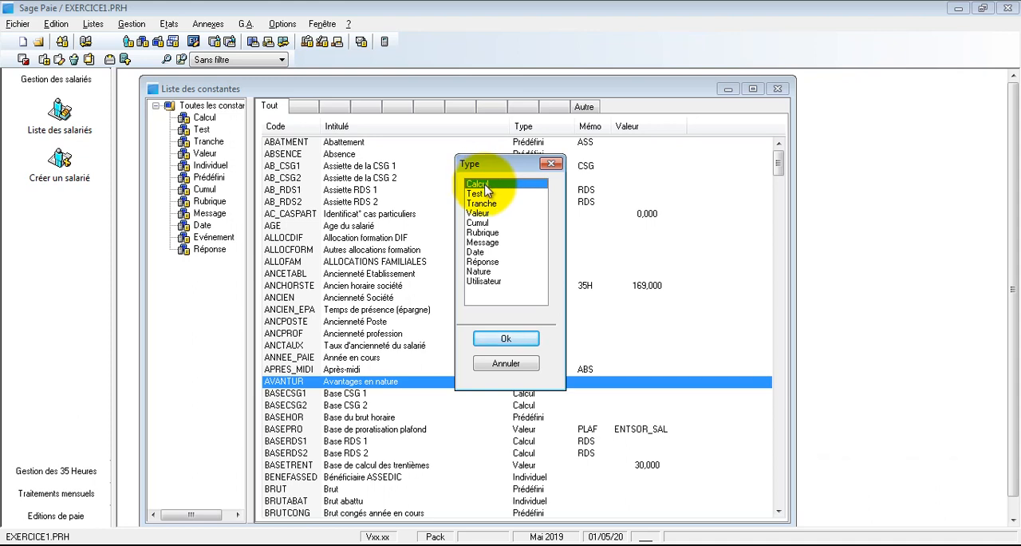
{"action": "left_click", "coordinate": [507, 339]}
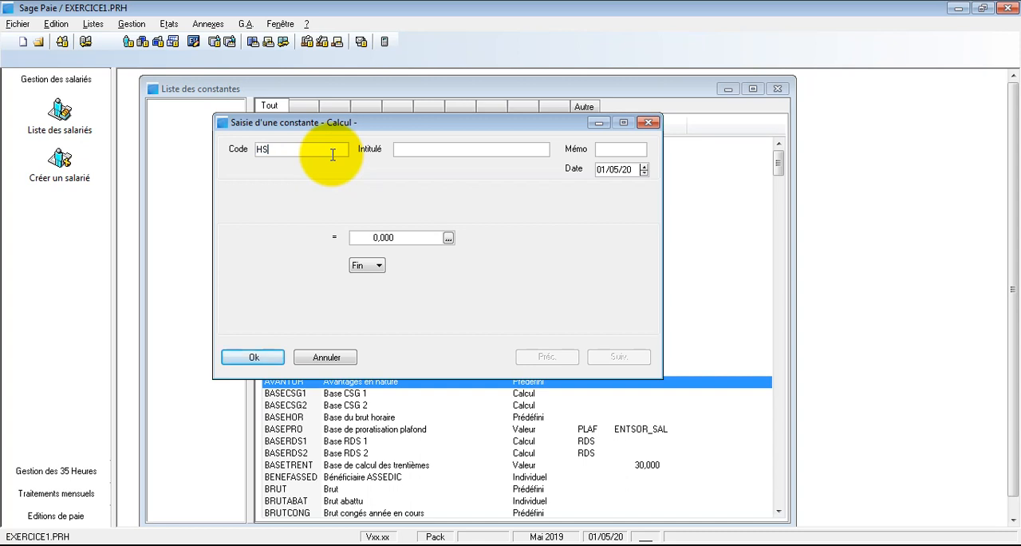
{"action": "left_click", "coordinate": [407, 149]}
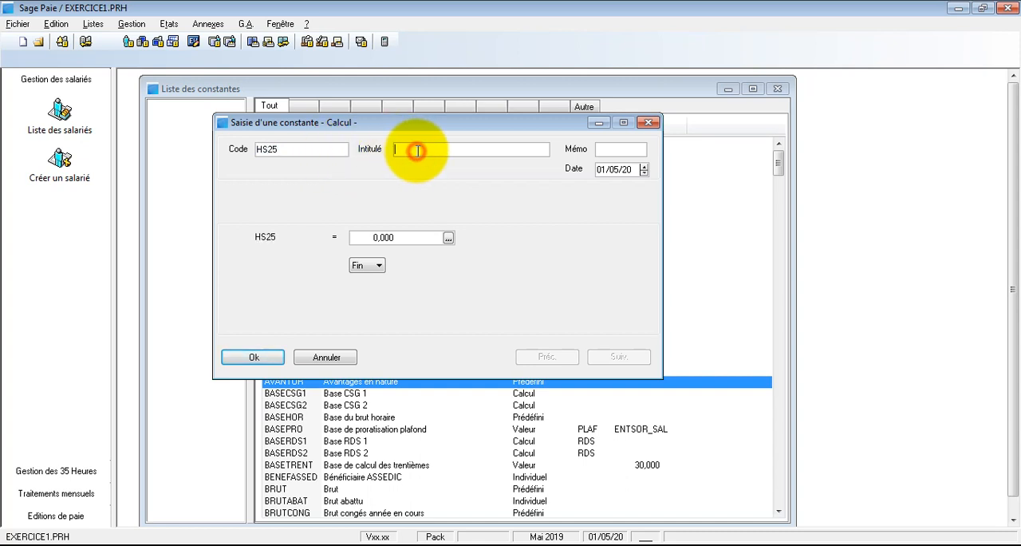
{"action": "type", "text": "HEURE"}
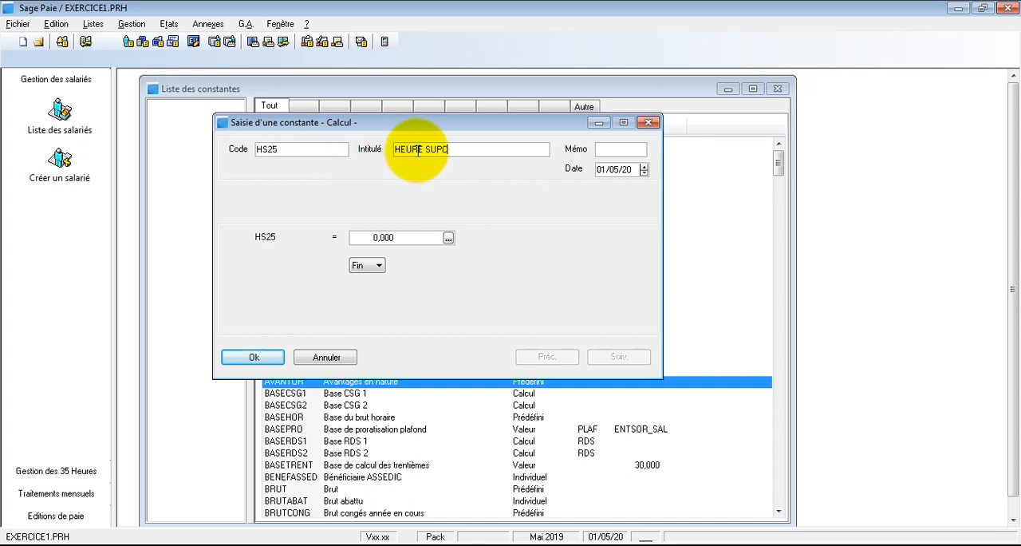
{"action": "type", "text": " SUP 25"}
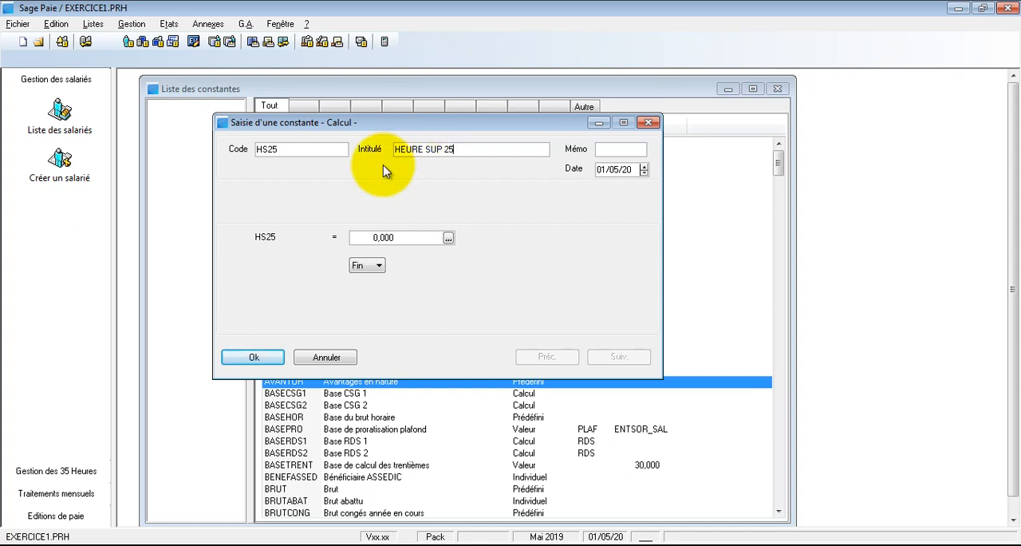
- Set the first operand of the HS25 calculation to HS01, the constant for 125% overtime hours, selecting it from the constants list
{"action": "left_click", "coordinate": [391, 237]}
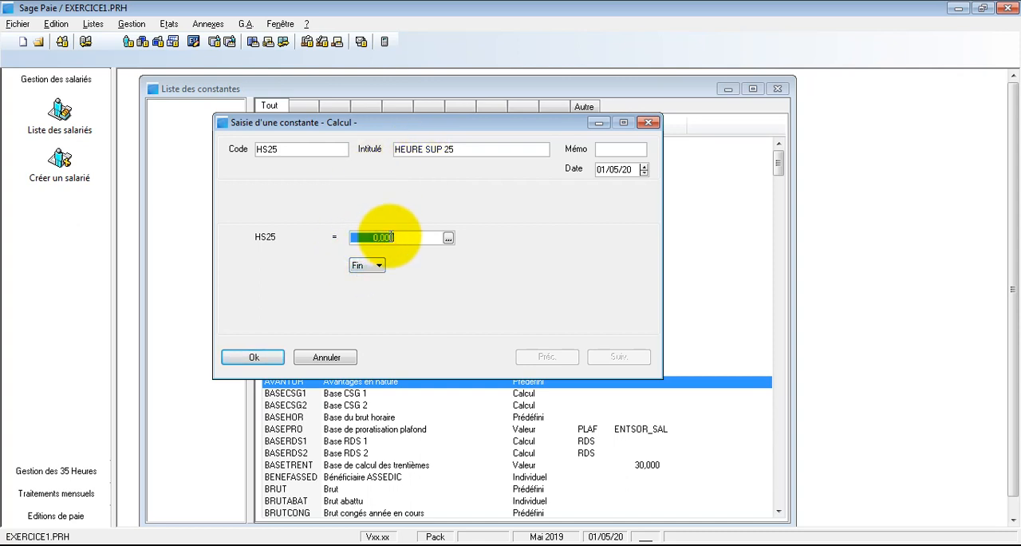
{"action": "type", "text": "HS01"}
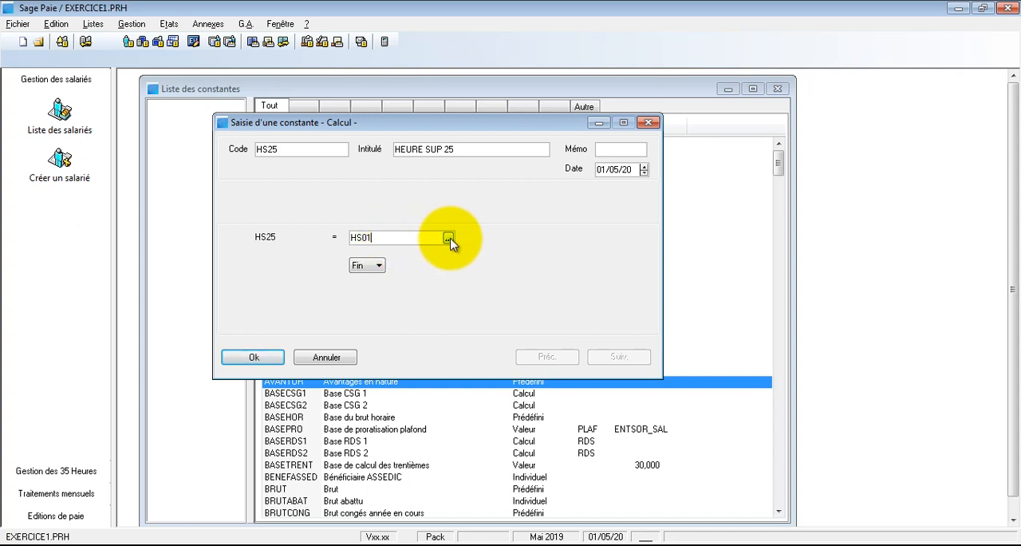
{"action": "left_click", "coordinate": [448, 238]}
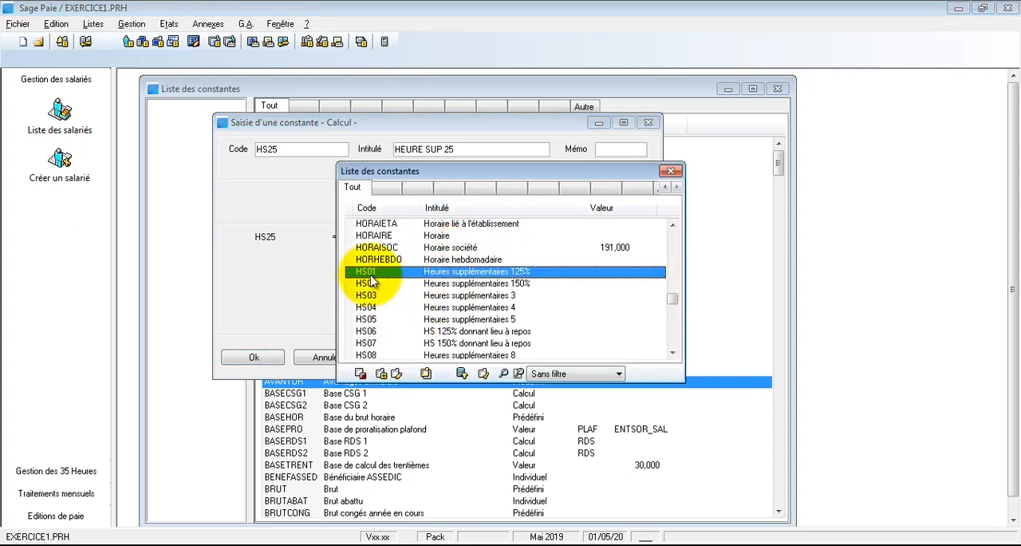
{"action": "double_click", "coordinate": [465, 274]}
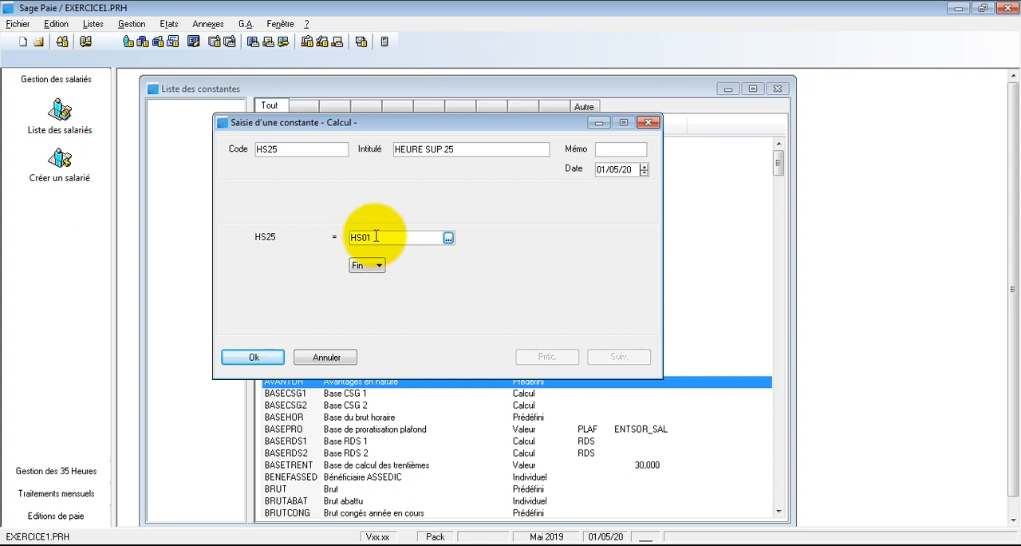
{"action": "left_click_drag", "start_coordinate": [375, 237], "coordinate": [338, 237]}
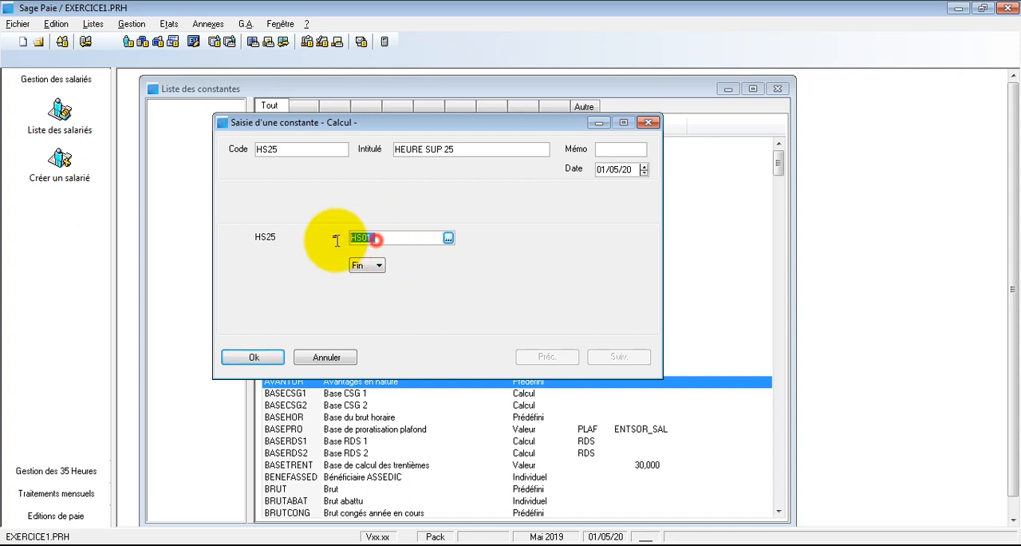
{"action": "left_click", "coordinate": [449, 237]}
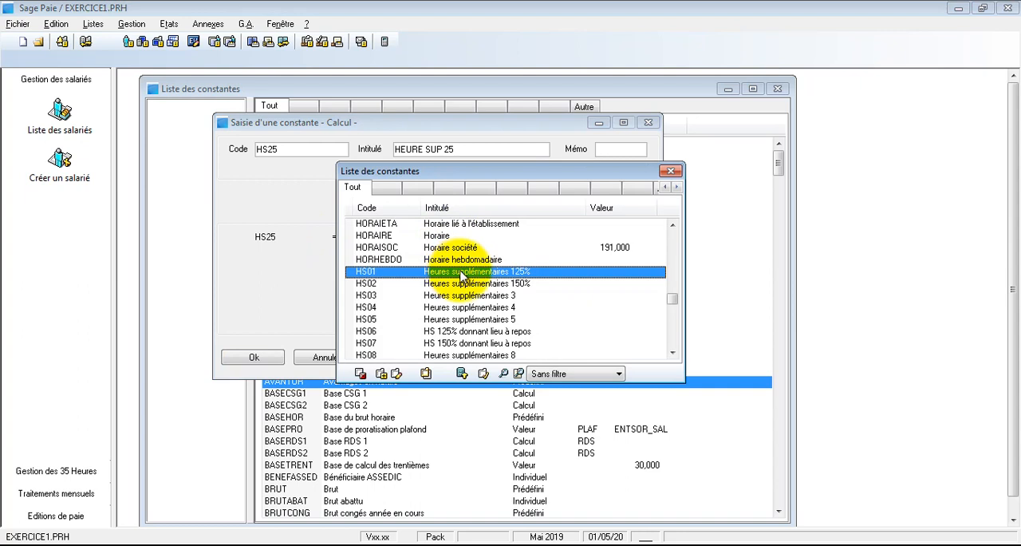
{"action": "double_click", "coordinate": [458, 275]}
- Multiply HS01 by SALHOR in the HS25 calculation, checking the SALHOR constant's definition in the constants list
{"action": "left_click", "coordinate": [372, 265]}
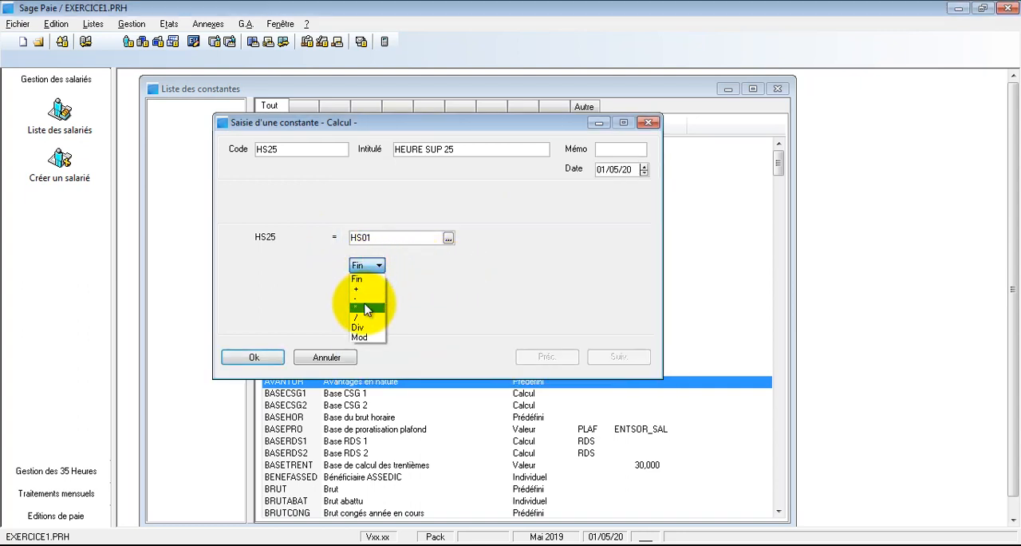
{"action": "left_click", "coordinate": [356, 307]}
{"action": "double_click", "coordinate": [432, 264]}
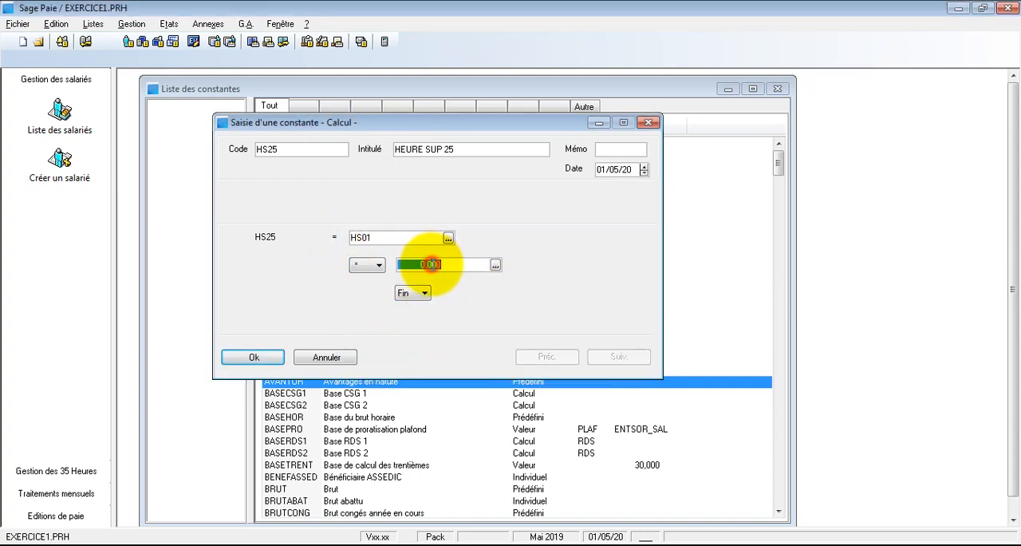
{"action": "type", "text": "SALHOR"}
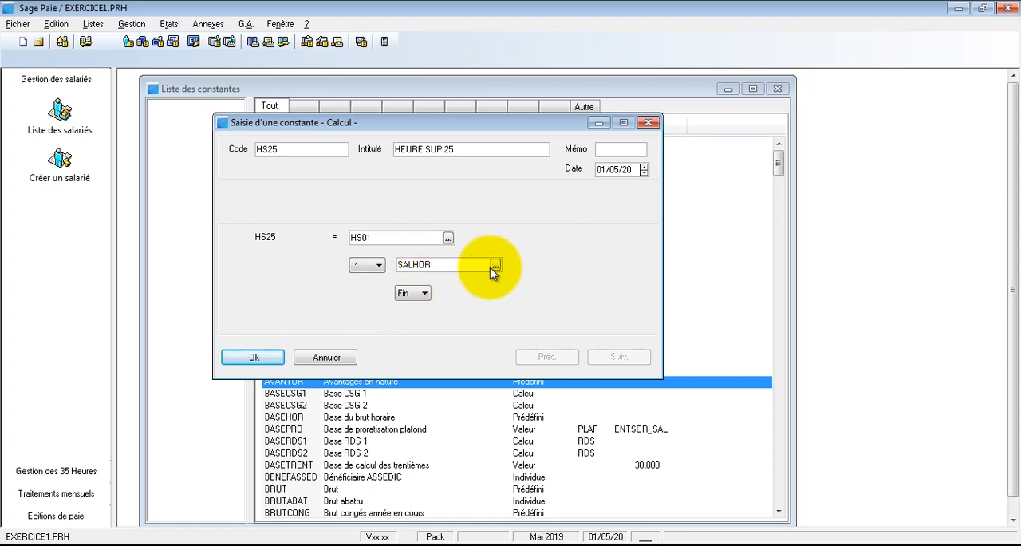
{"action": "left_click", "coordinate": [495, 265]}
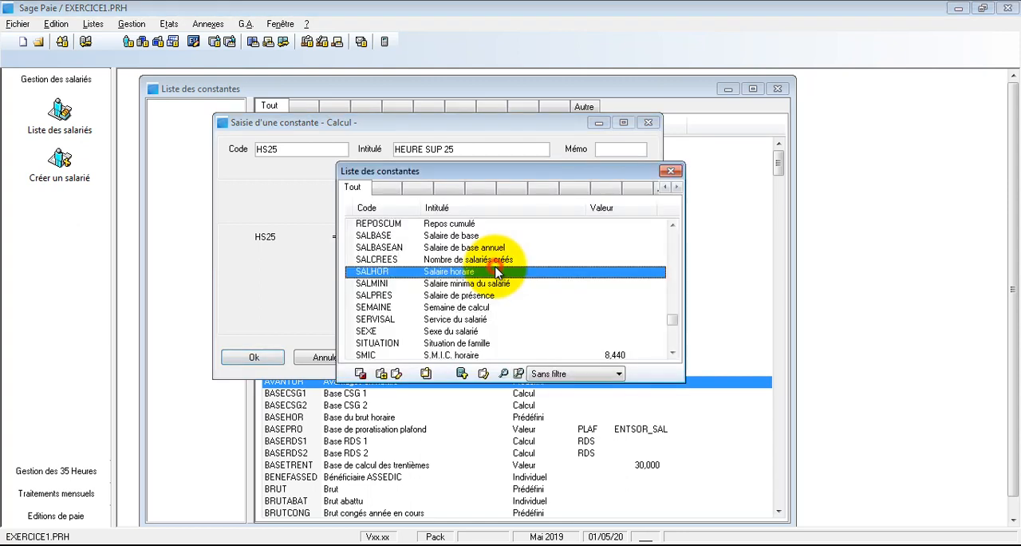
{"action": "left_click", "coordinate": [397, 373]}
{"action": "left_click", "coordinate": [327, 384]}
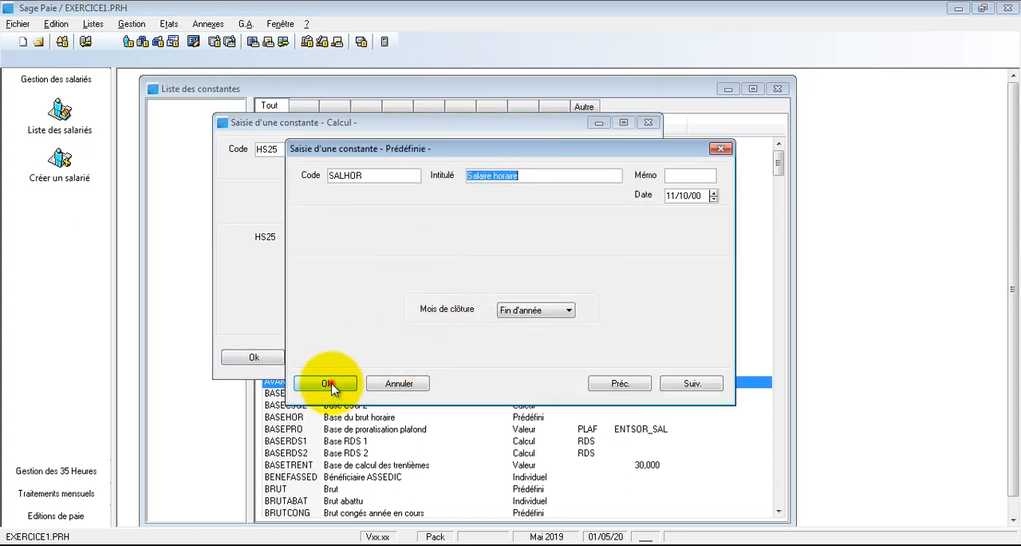
{"action": "double_click", "coordinate": [453, 345]}
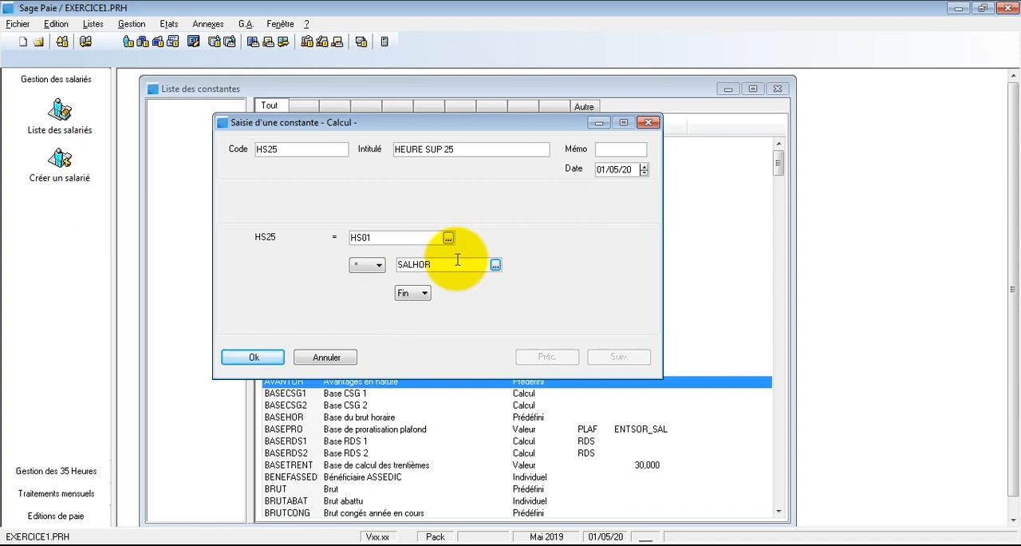
- Multiply the HS25 calculation by 1.25 as its third operand and save the constant
{"action": "left_click", "coordinate": [424, 293]}
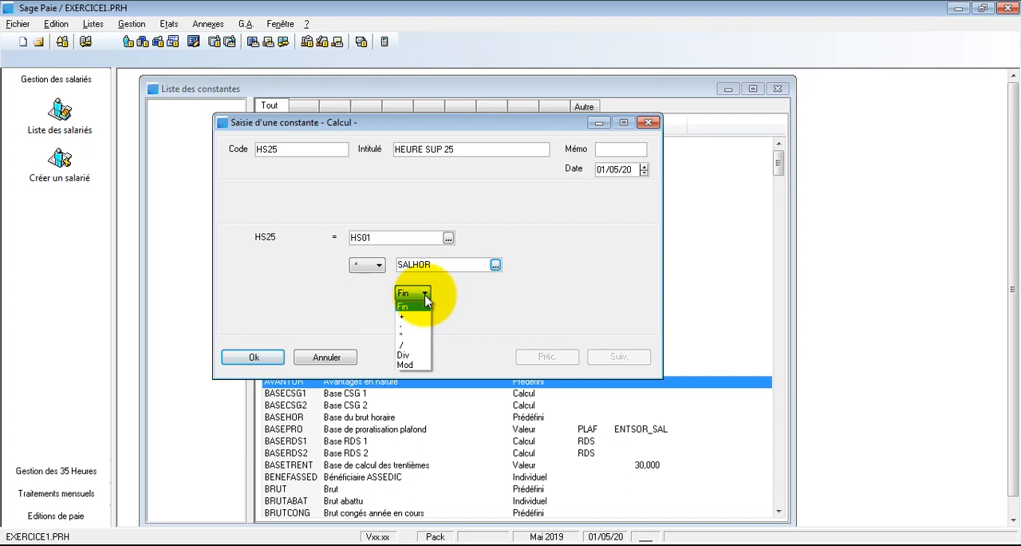
{"action": "left_click", "coordinate": [409, 334]}
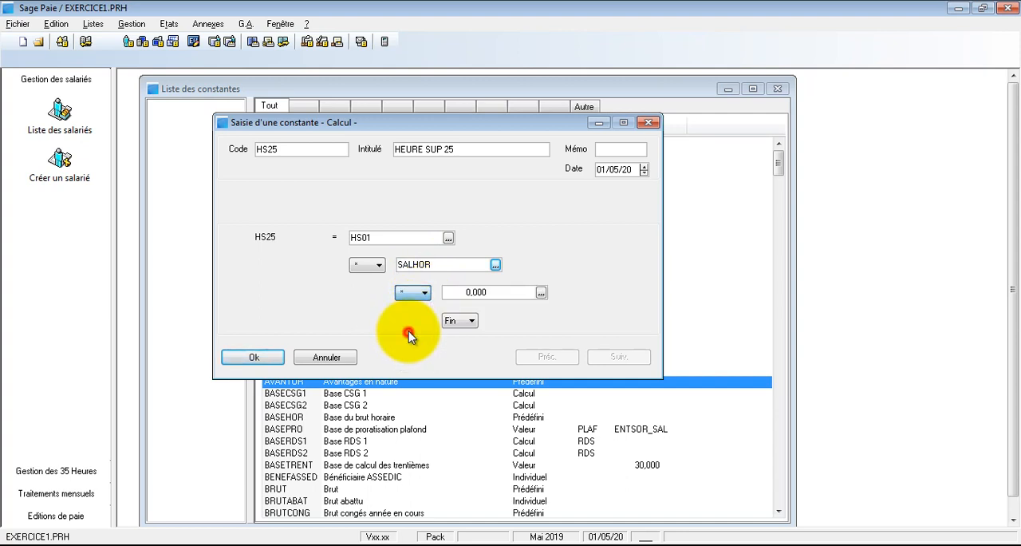
{"action": "left_click", "coordinate": [467, 291]}
{"action": "type", "text": "1"}
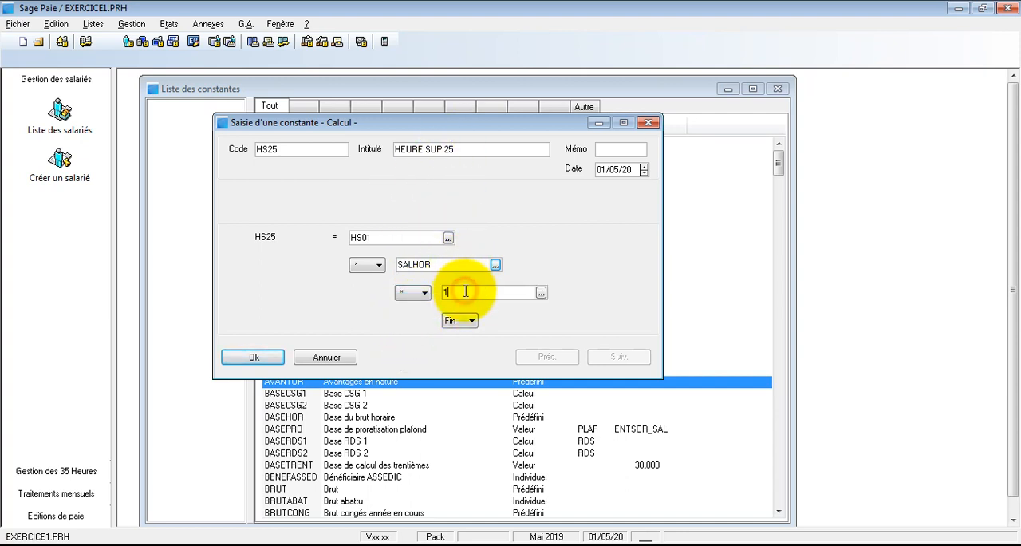
{"action": "type", "text": ".25"}
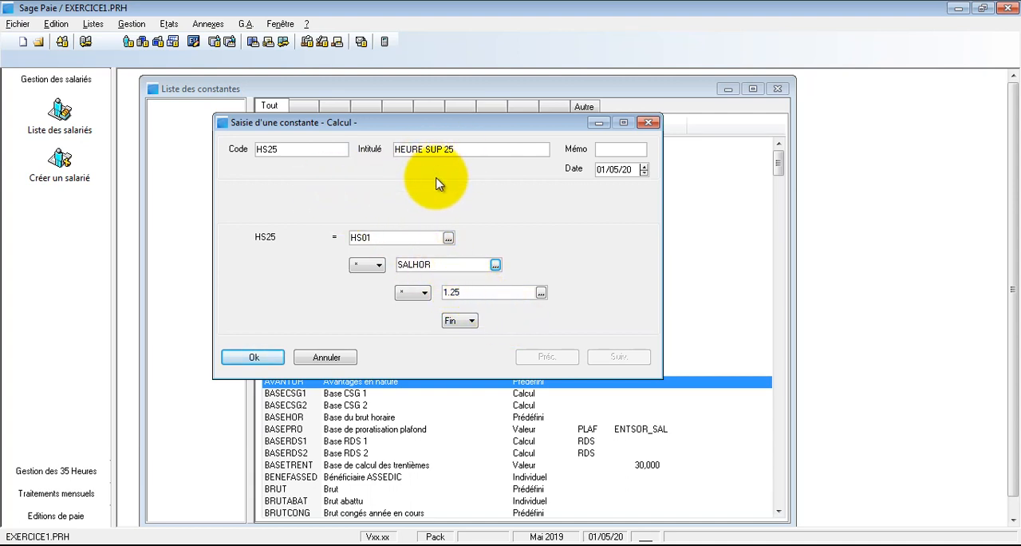
{"action": "left_click", "coordinate": [253, 357]}
- Create another constant of type Calcul with code HS50 and title "HEURE SUPP 50"
{"action": "right_click", "coordinate": [426, 452]}
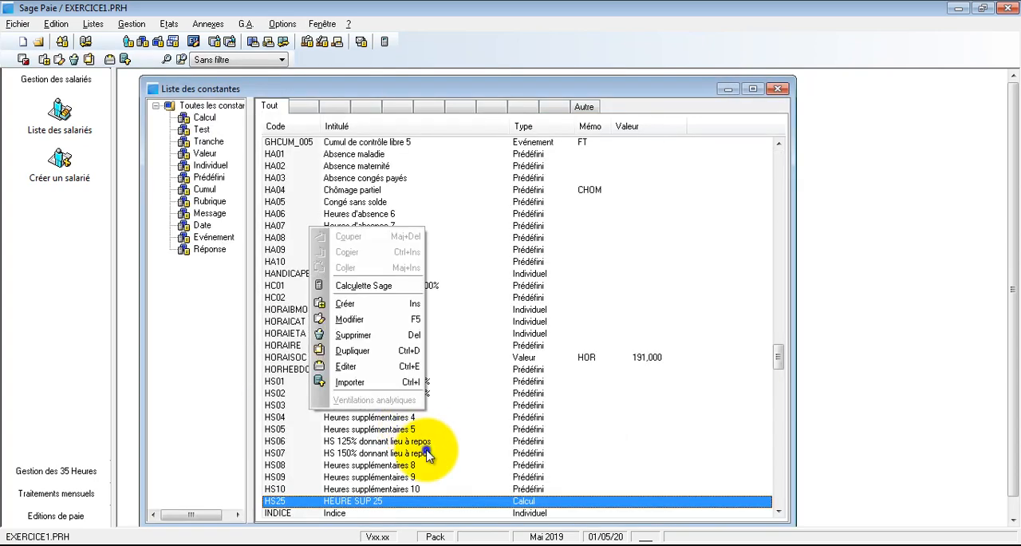
{"action": "left_click", "coordinate": [346, 304]}
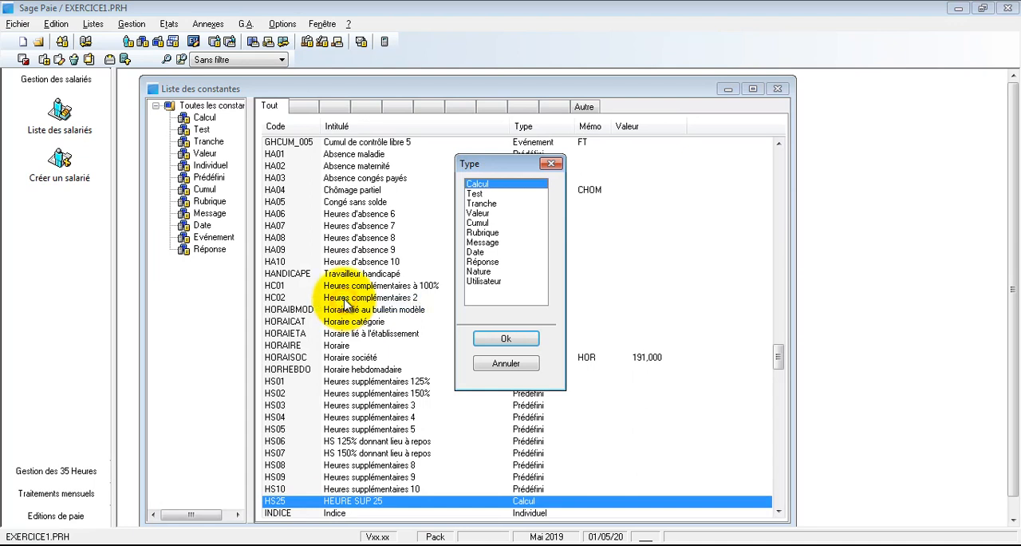
{"action": "left_click", "coordinate": [501, 340]}
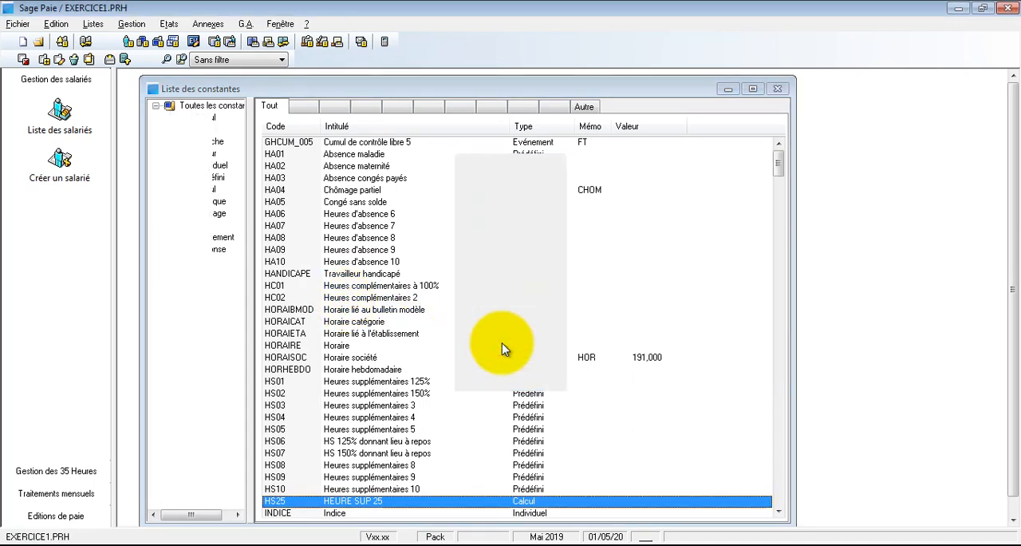
{"action": "type", "text": "HS50"}
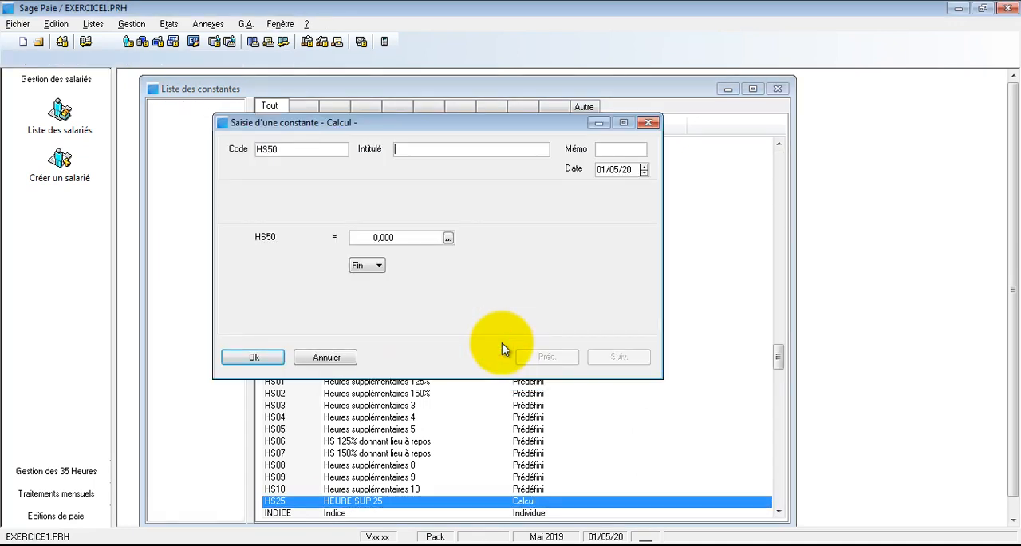
{"action": "type", "text": "HEURE SUPP 50"}
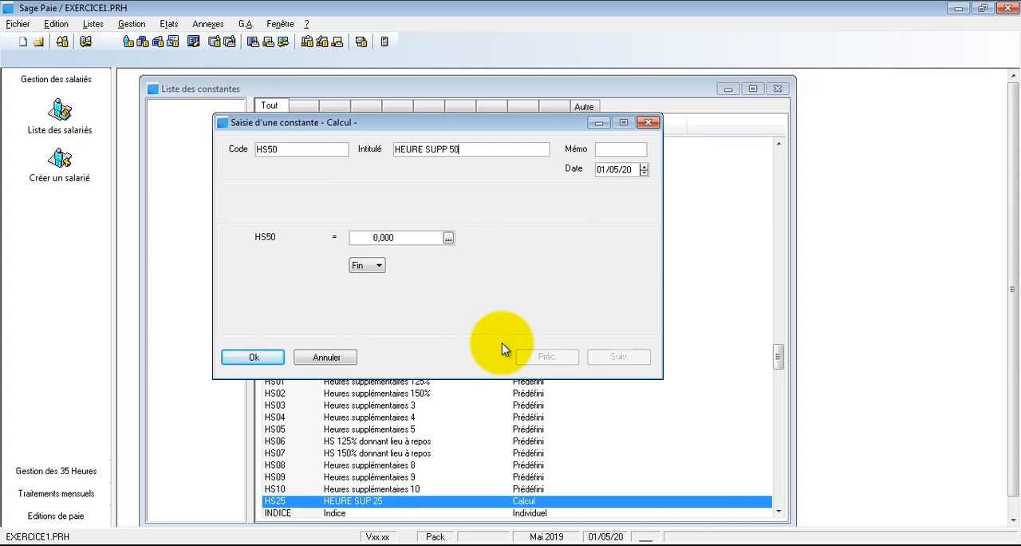
- Set the first operand of the HS50 calculation to HS02, the constant for 150% overtime hours, choosing it from the constants list
{"action": "left_click", "coordinate": [417, 237]}
{"action": "type", "text": "HS0"}
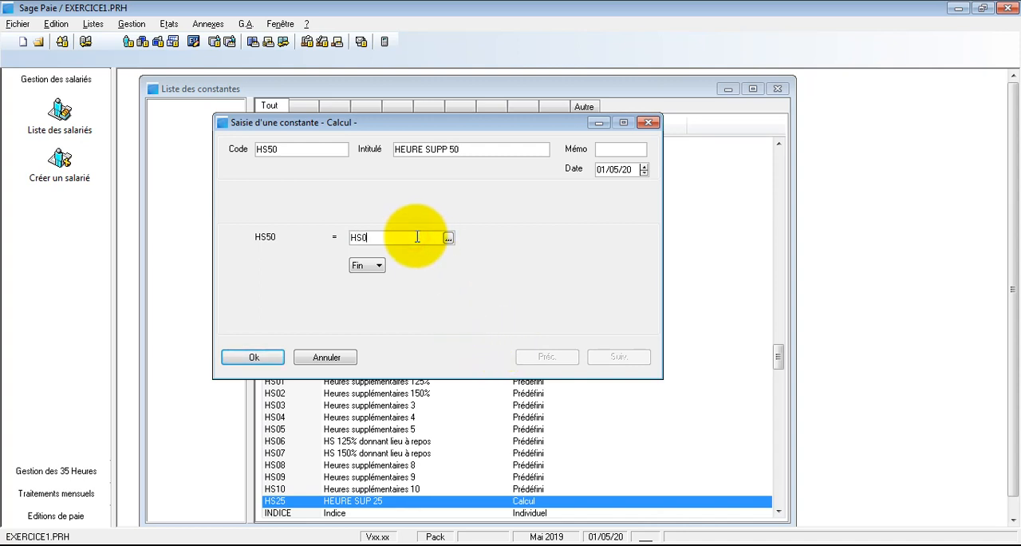
{"action": "type", "text": "2"}
{"action": "left_click", "coordinate": [448, 238]}
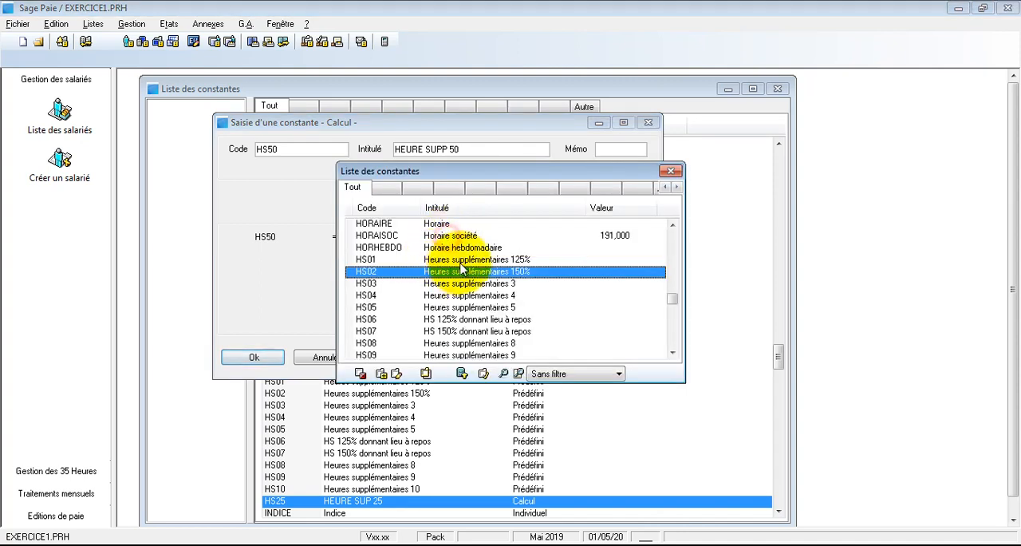
{"action": "double_click", "coordinate": [462, 273]}
- Multiply HS02 by SALHOR in the HS50 calculation, picking SALHOR from the constants list
{"action": "left_click", "coordinate": [370, 266]}
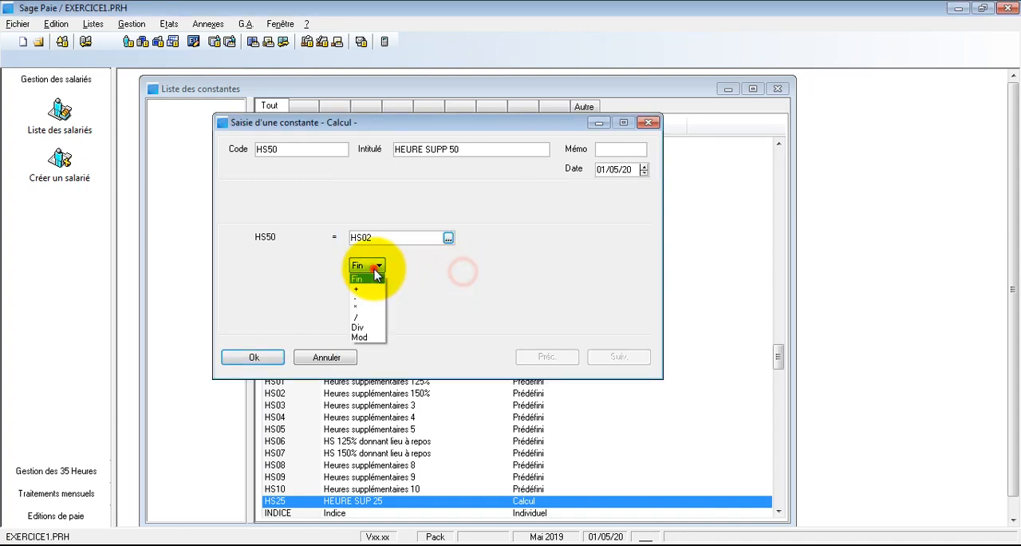
{"action": "left_click", "coordinate": [378, 308]}
{"action": "left_click", "coordinate": [422, 266]}
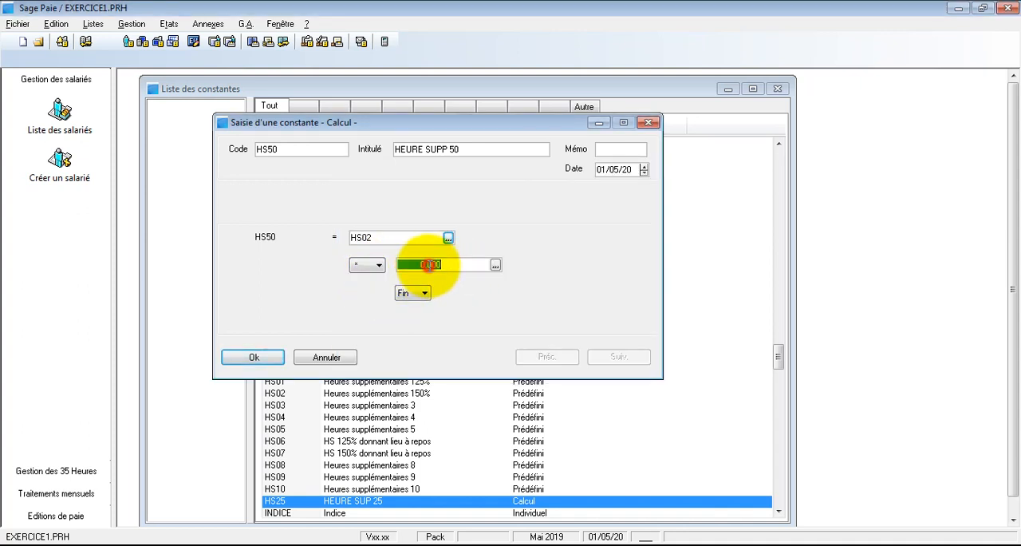
{"action": "type", "text": "SALHOR"}
{"action": "left_click", "coordinate": [494, 265]}
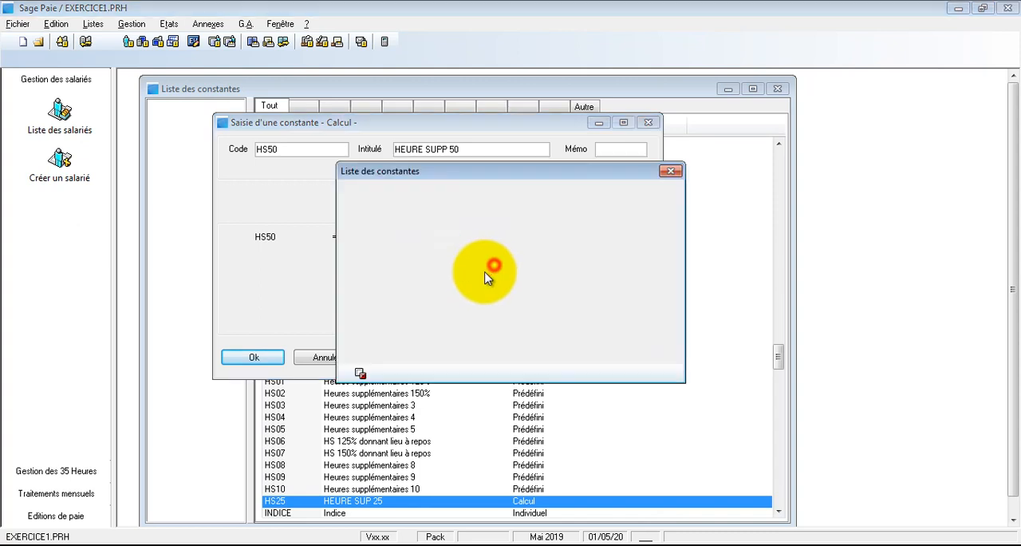
{"action": "double_click", "coordinate": [438, 272]}
- Multiply the HS50 calculation by 1.5 as its third operand and save the constant
{"action": "left_click", "coordinate": [415, 292]}
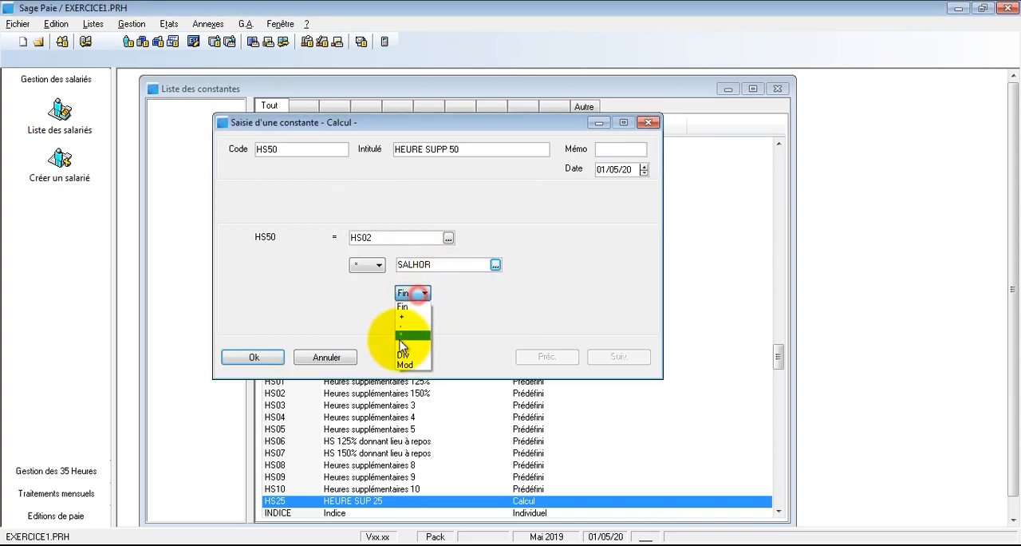
{"action": "left_click", "coordinate": [405, 336]}
{"action": "left_click", "coordinate": [477, 293]}
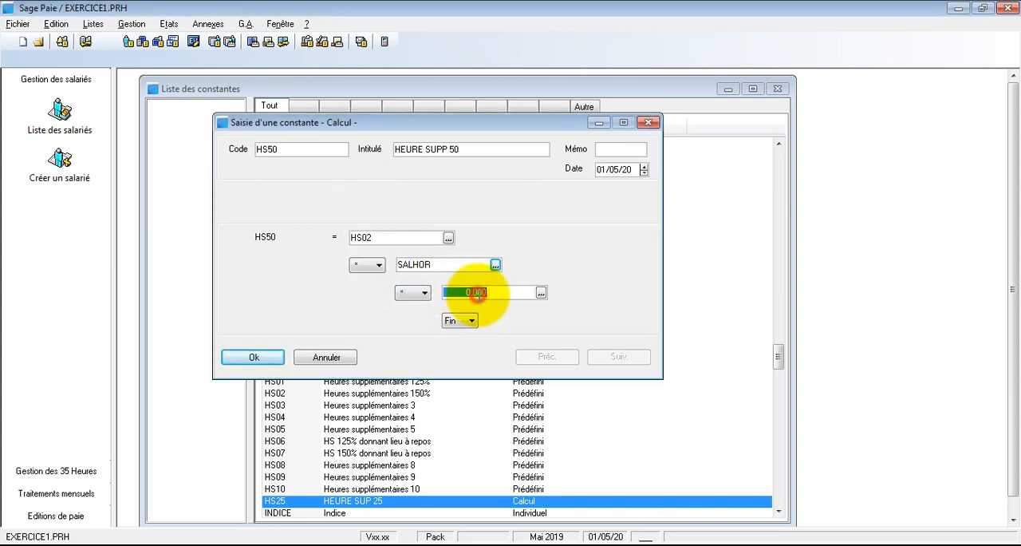
{"action": "type", "text": "1.5"}
{"action": "left_click", "coordinate": [469, 264]}
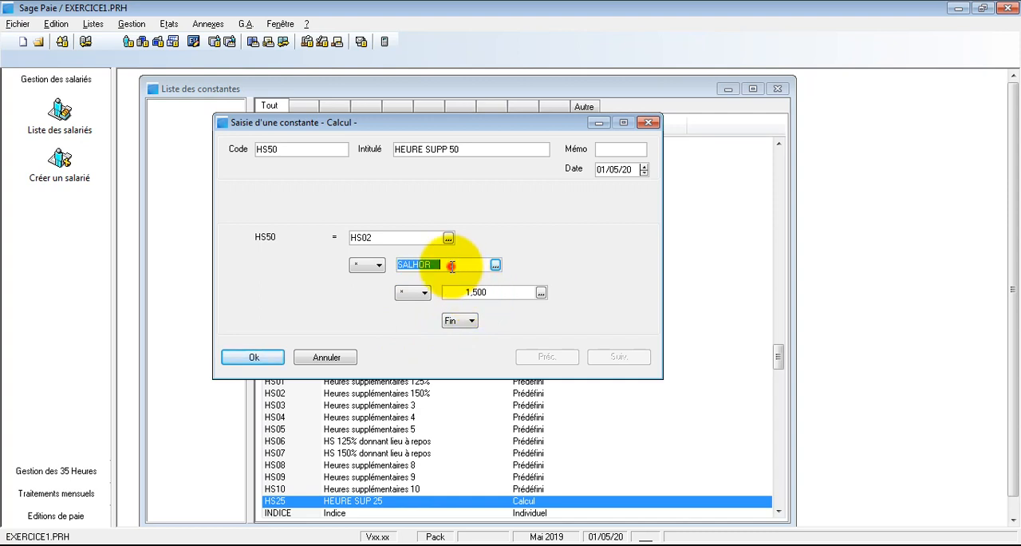
{"action": "left_click", "coordinate": [273, 363]}
- Create a third constant of type Calcul with code HS100 and title "HEURE SUPP 100"
{"action": "right_click", "coordinate": [465, 454]}
{"action": "left_click", "coordinate": [403, 308]}
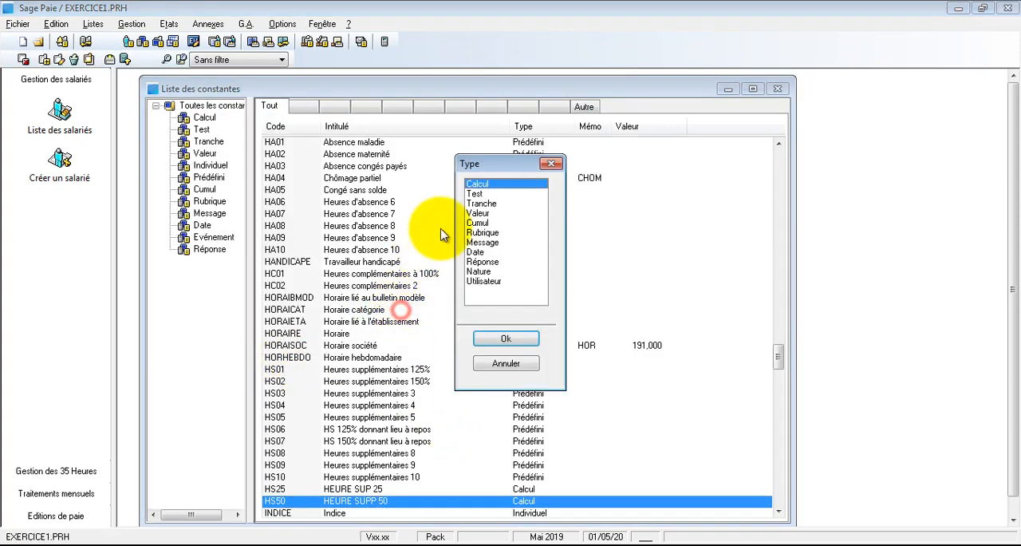
{"action": "left_click", "coordinate": [503, 339]}
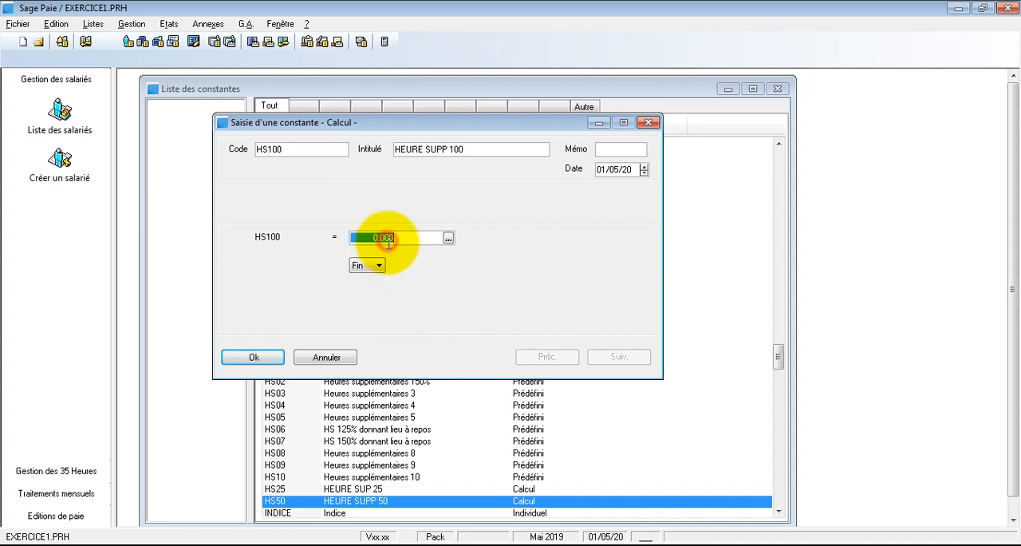
- Enter HS03 as the first operand of the HS100 calculation and look it up in the constants list
{"action": "type", "text": "HS03"}
{"action": "left_click", "coordinate": [448, 237]}
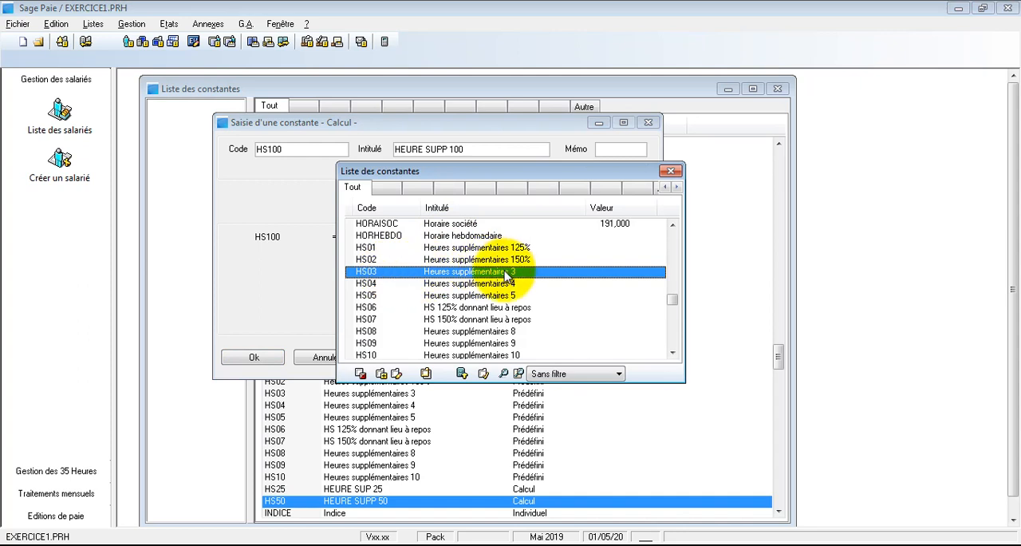
- Retitle the predefined constant HS03 as "Heures supplémentaires 100%" and save it
{"action": "left_click", "coordinate": [398, 374]}
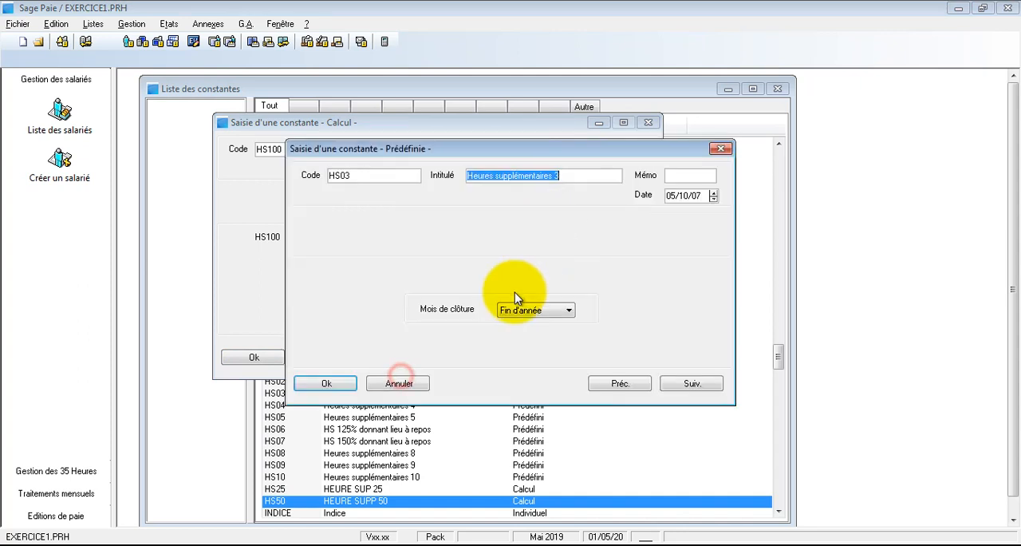
{"action": "left_click", "coordinate": [555, 176]}
{"action": "key", "text": "BackSpace"}
{"action": "type", "text": "100"}
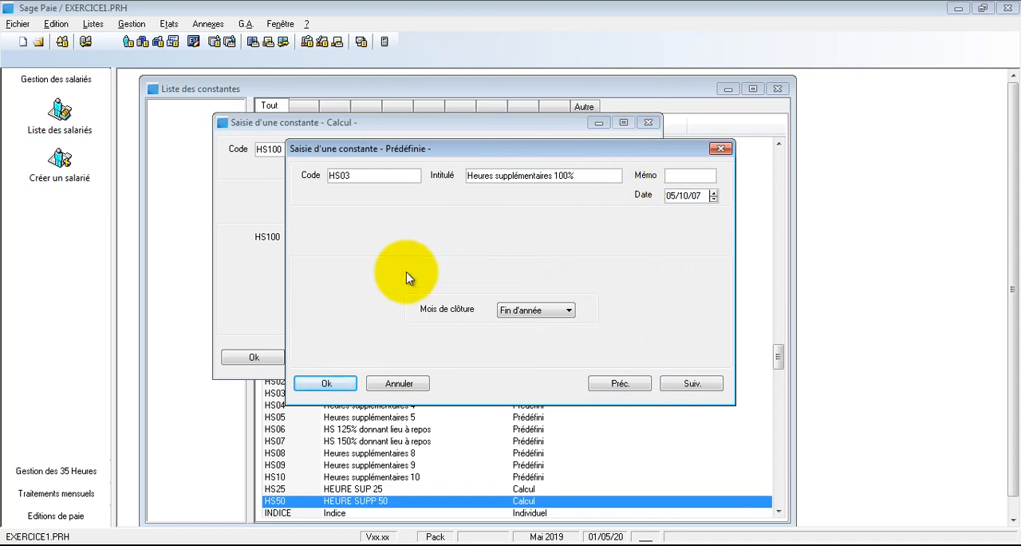
{"action": "left_click", "coordinate": [329, 384]}
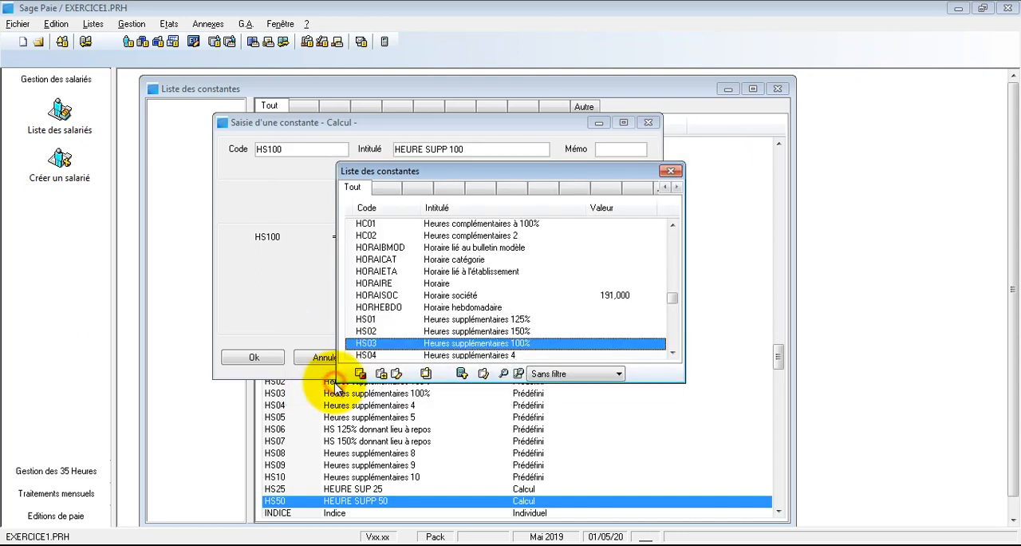
- Retitle the predefined constant HS03 as "Heures supplémentaires 200%" and choose it as the first operand of HS100
{"action": "left_click", "coordinate": [397, 374]}
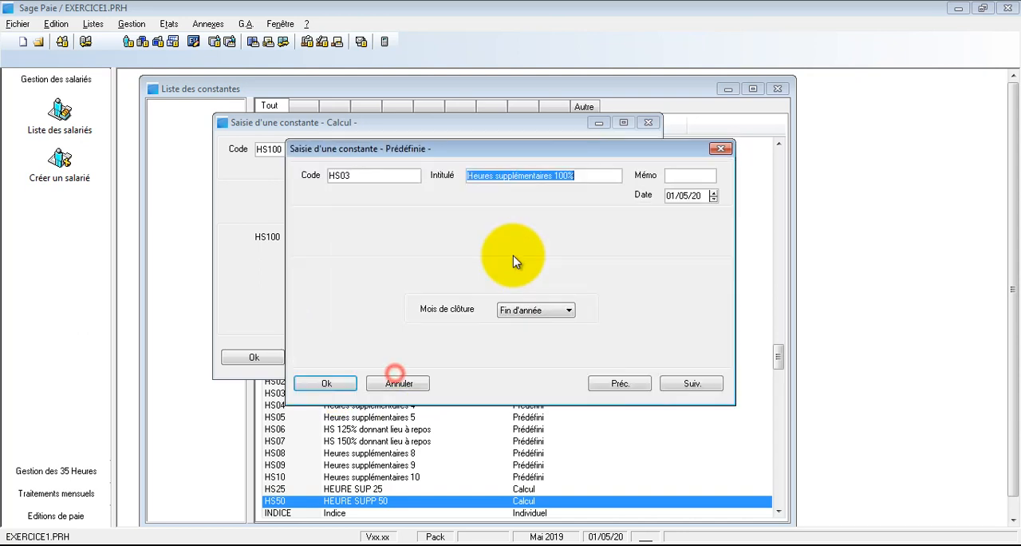
{"action": "left_click", "coordinate": [558, 175]}
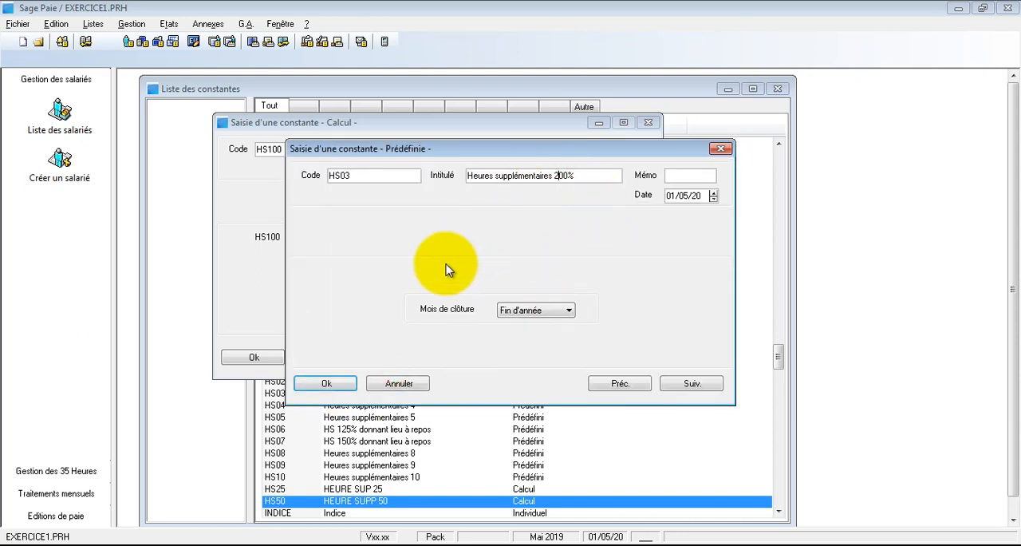
{"action": "left_click", "coordinate": [341, 382]}
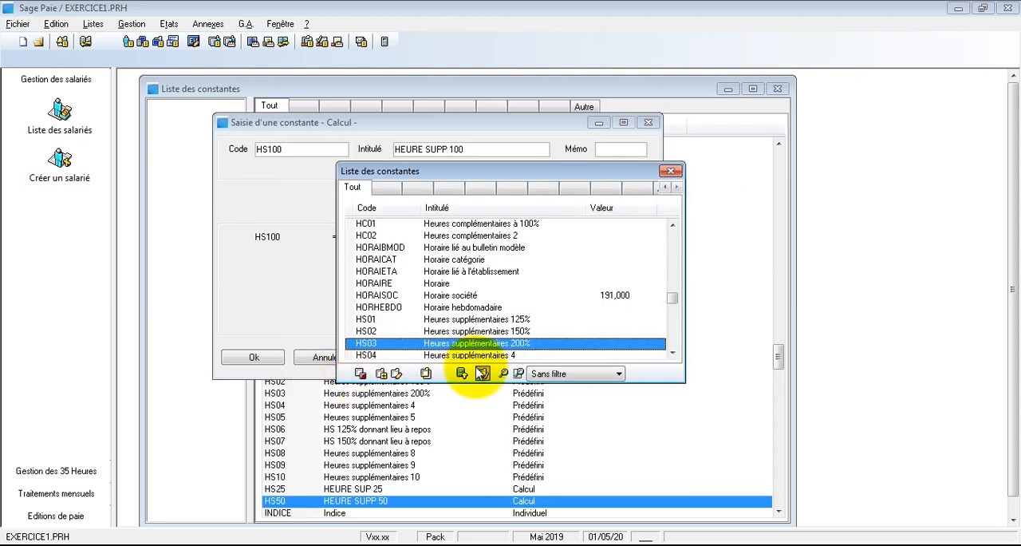
{"action": "double_click", "coordinate": [474, 345]}
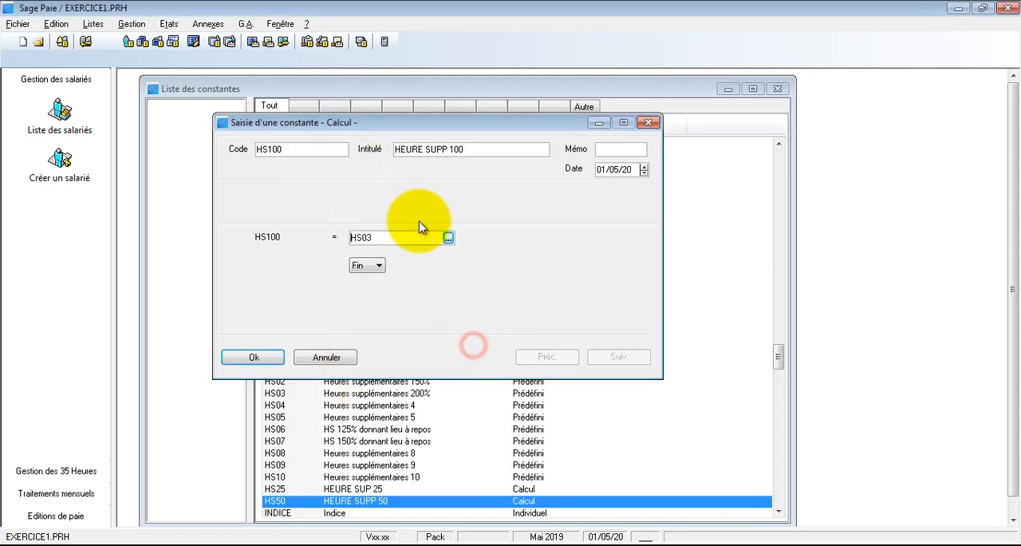
- Multiply HS03 by SALHOR in the HS100 calculation, picking SALHOR from the constants list
{"action": "left_click", "coordinate": [363, 264]}
{"action": "left_click", "coordinate": [361, 306]}
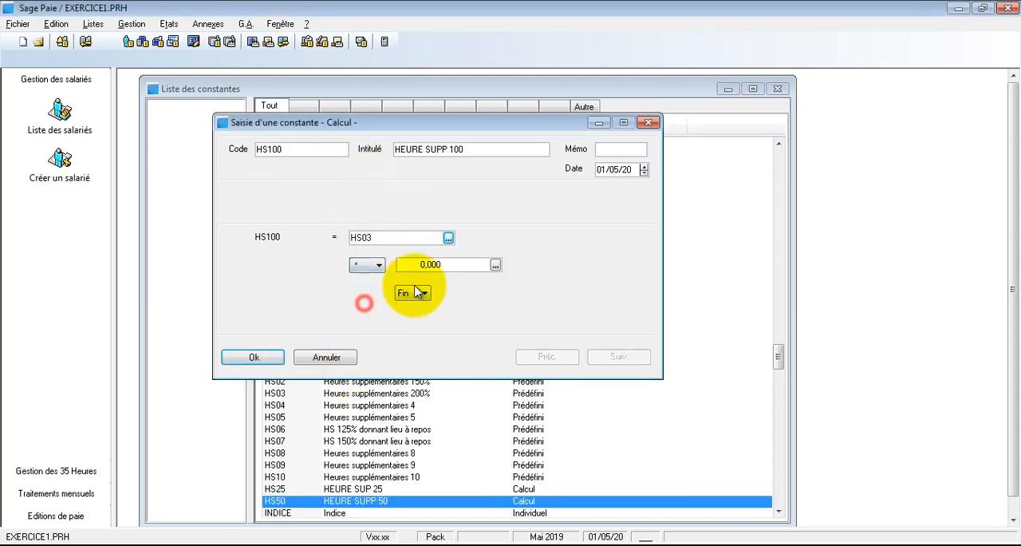
{"action": "left_click", "coordinate": [443, 265]}
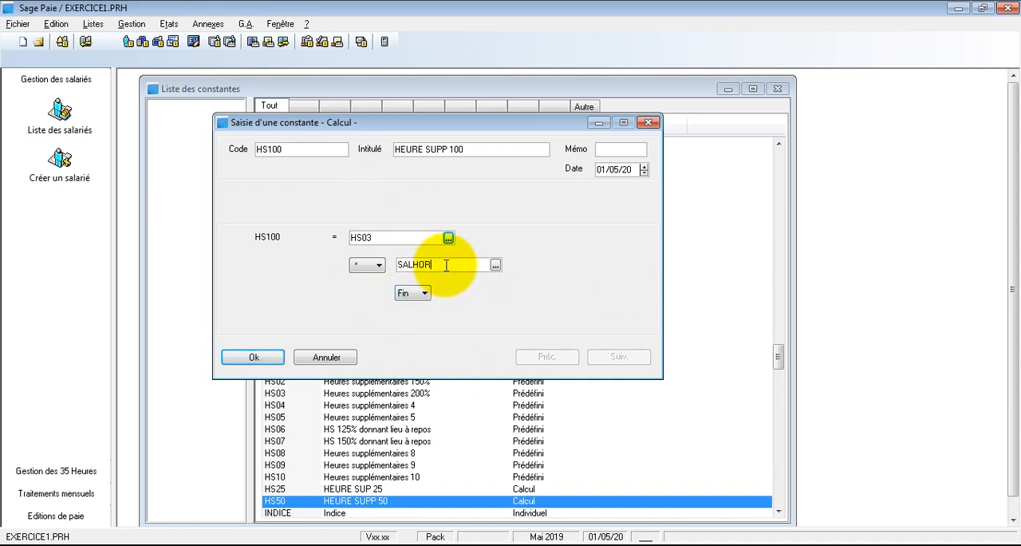
{"action": "left_click", "coordinate": [496, 265]}
{"action": "double_click", "coordinate": [476, 273]}
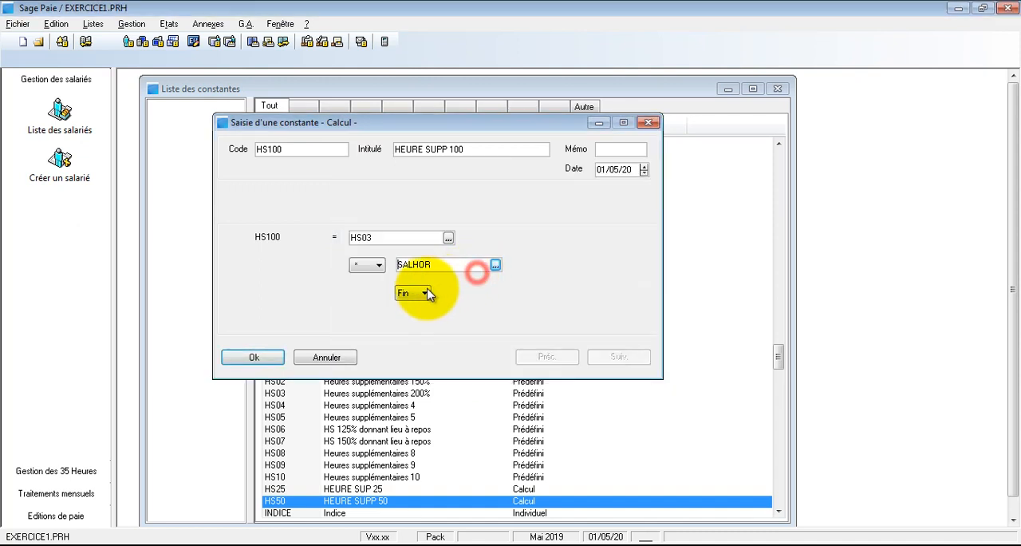
- Multiply the HS100 calculation by 2 as its third operand and save the constant
{"action": "left_click", "coordinate": [428, 294]}
{"action": "left_click", "coordinate": [412, 335]}
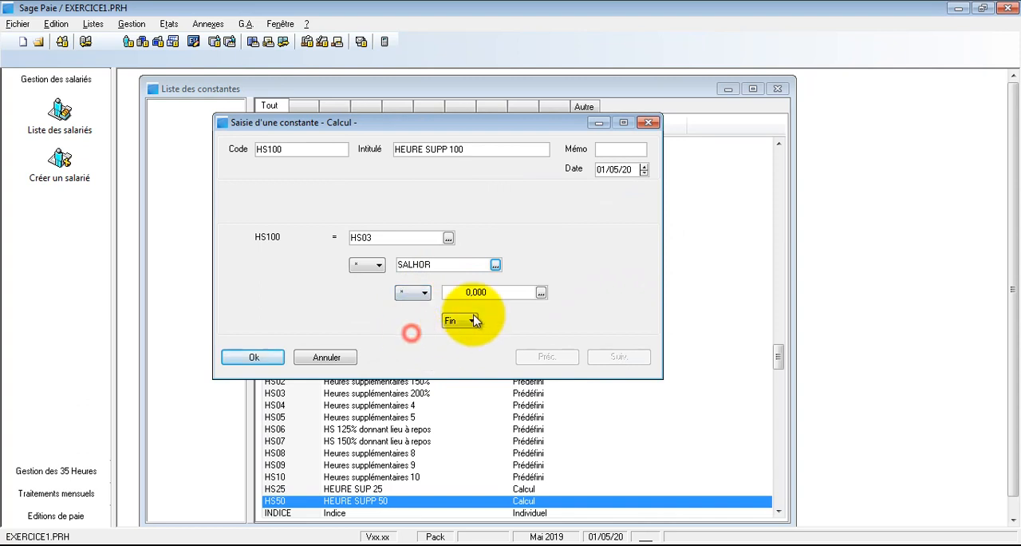
{"action": "type", "text": "2"}
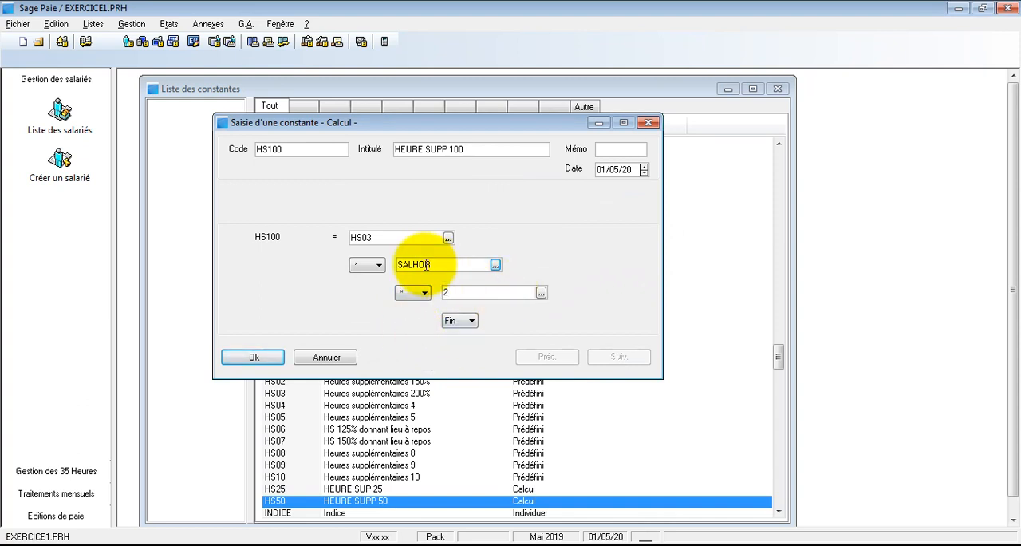
{"action": "left_click", "coordinate": [467, 292]}
{"action": "left_click", "coordinate": [254, 356]}
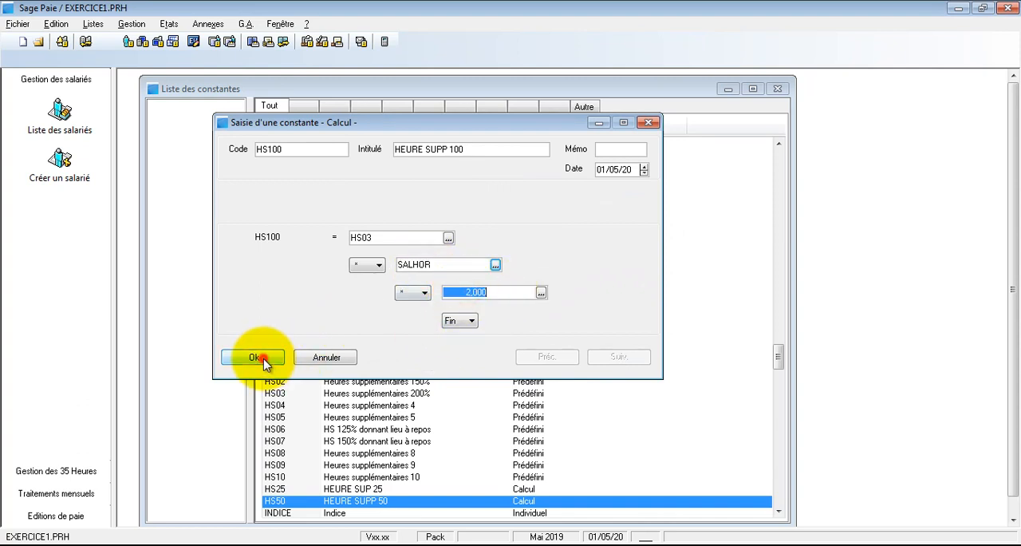
- Switch to the untitled Bloc-notes document and review the HS25, HS50 and HS100 formulas under the seniority bonus
{"action": "scroll", "coordinate": [511, 453], "scroll_direction": "down", "scroll_amount": 2}
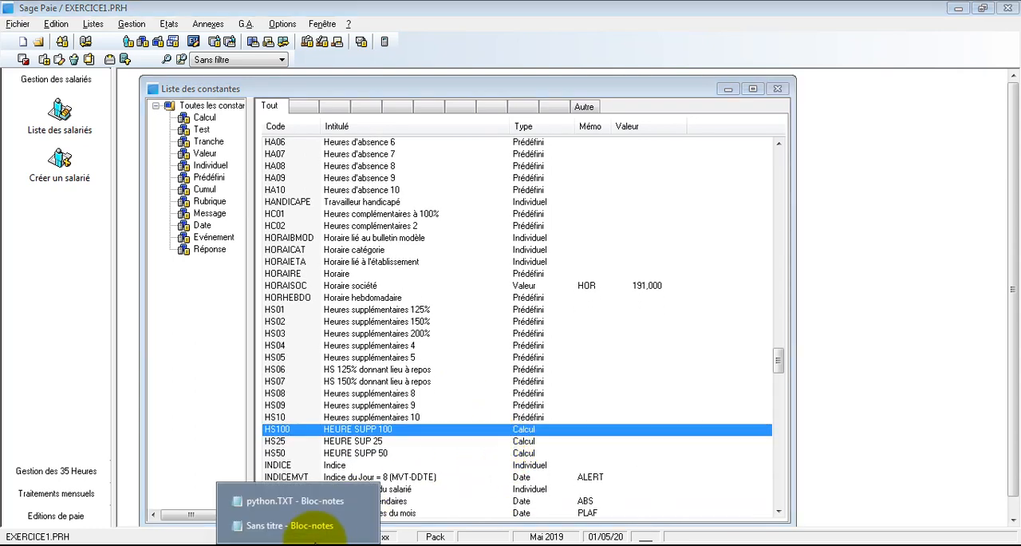
{"action": "left_click", "coordinate": [304, 525]}
{"action": "left_click_drag", "start_coordinate": [585, 410], "coordinate": [409, 383]}
{"action": "left_click", "coordinate": [454, 442]}
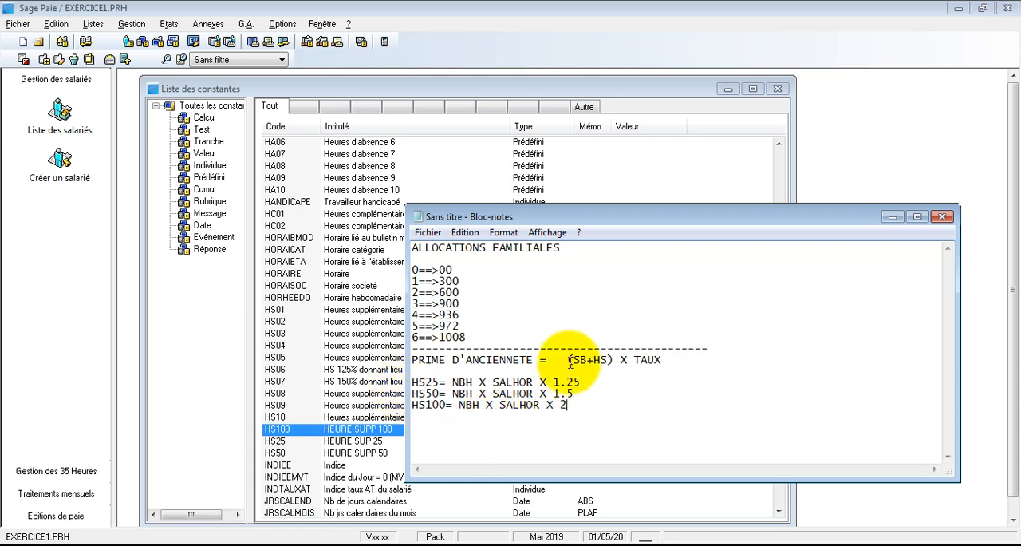
- Check the (SB+HS) term in the notes and create a Calcul constant coded SBHS, titled "SALAIRE DE BASE + HEURES SUPP"
{"action": "left_click_drag", "start_coordinate": [567, 361], "coordinate": [614, 362]}
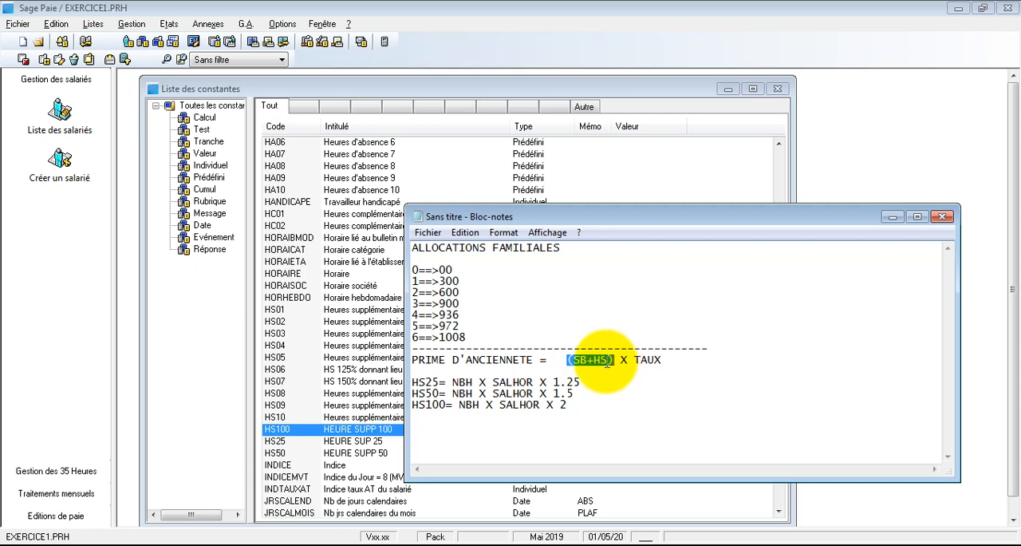
{"action": "left_click", "coordinate": [583, 418]}
{"action": "left_click", "coordinate": [338, 381]}
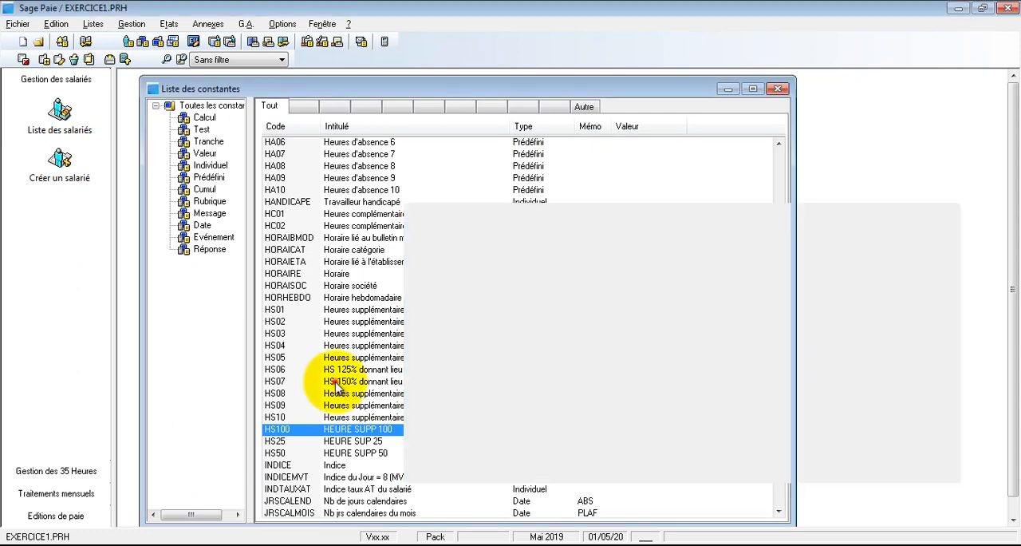
{"action": "right_click", "coordinate": [434, 389]}
{"action": "left_click", "coordinate": [367, 424]}
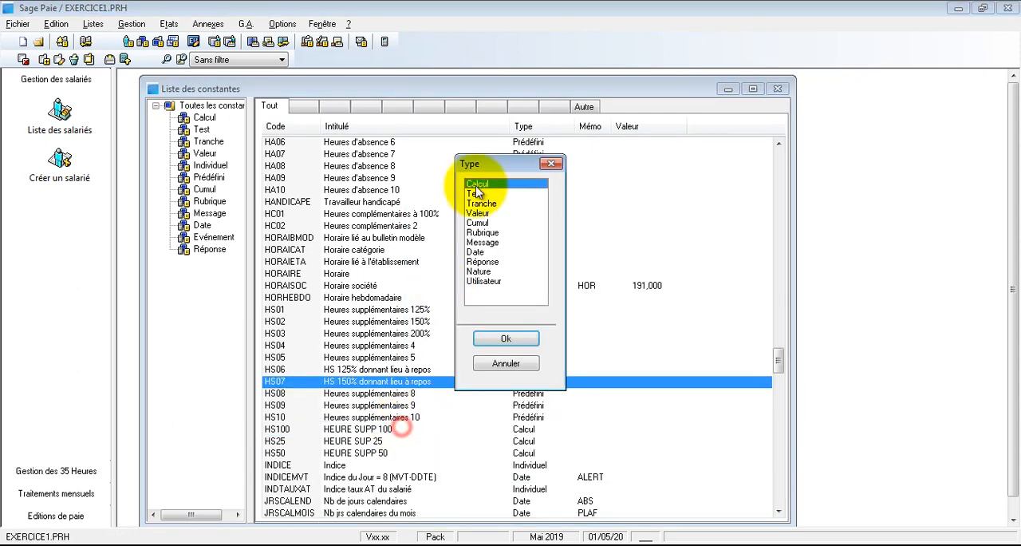
{"action": "left_click", "coordinate": [513, 339]}
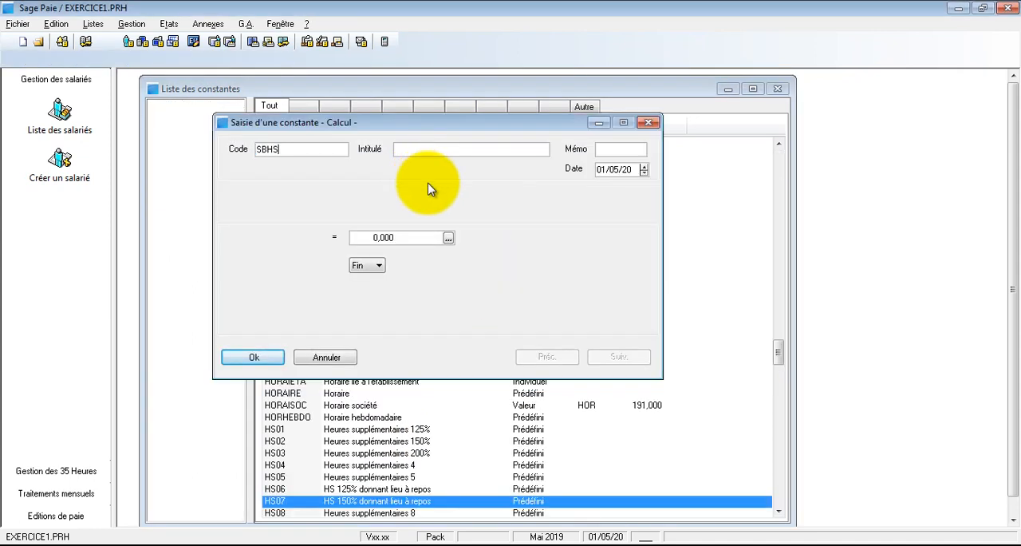
{"action": "left_click", "coordinate": [414, 152]}
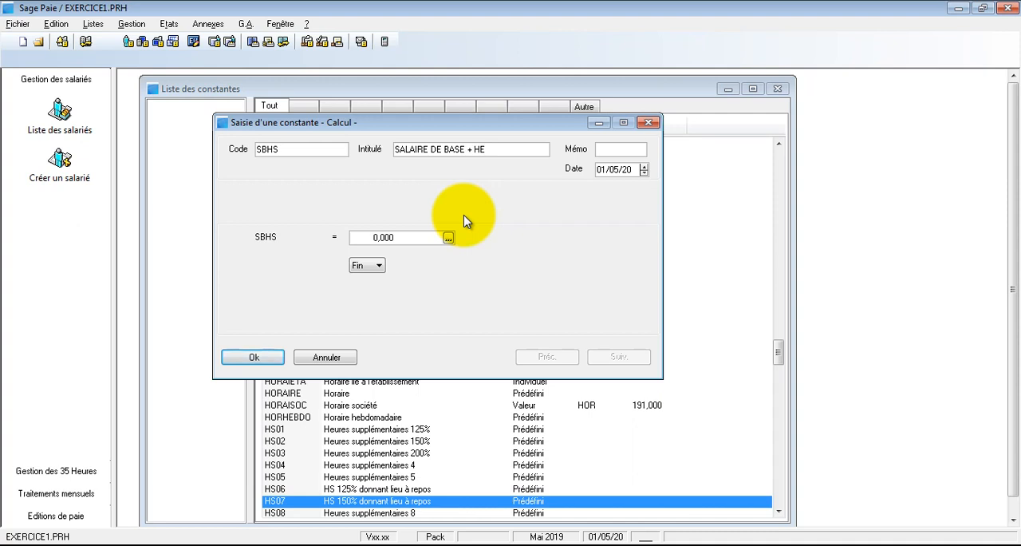
- Choose SALBASE from the constants list as the first operand of the SBHS calculation
{"action": "left_click", "coordinate": [423, 232]}
{"action": "type", "text": "SALBASE"}
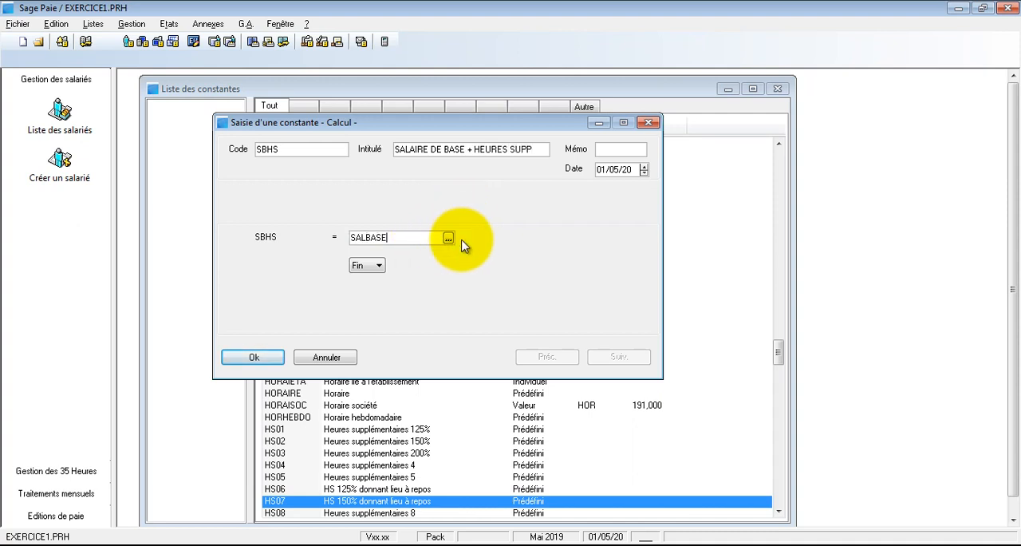
{"action": "left_click", "coordinate": [449, 238]}
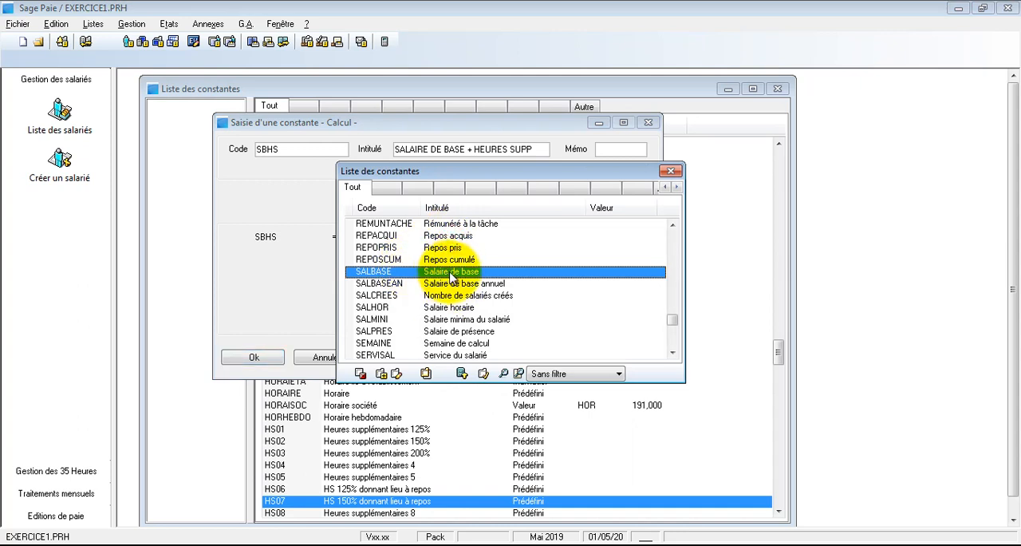
{"action": "double_click", "coordinate": [447, 272]}
- Add HS25 to SALBASE in the SBHS calculation, picking HS25 from the constants list
{"action": "left_click", "coordinate": [374, 265]}
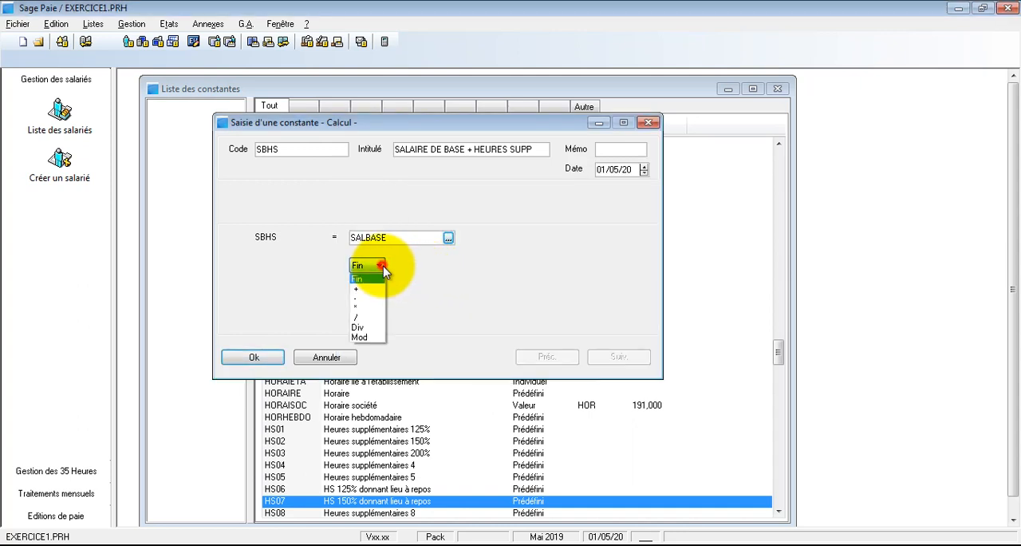
{"action": "left_click", "coordinate": [373, 285]}
{"action": "left_click", "coordinate": [427, 265]}
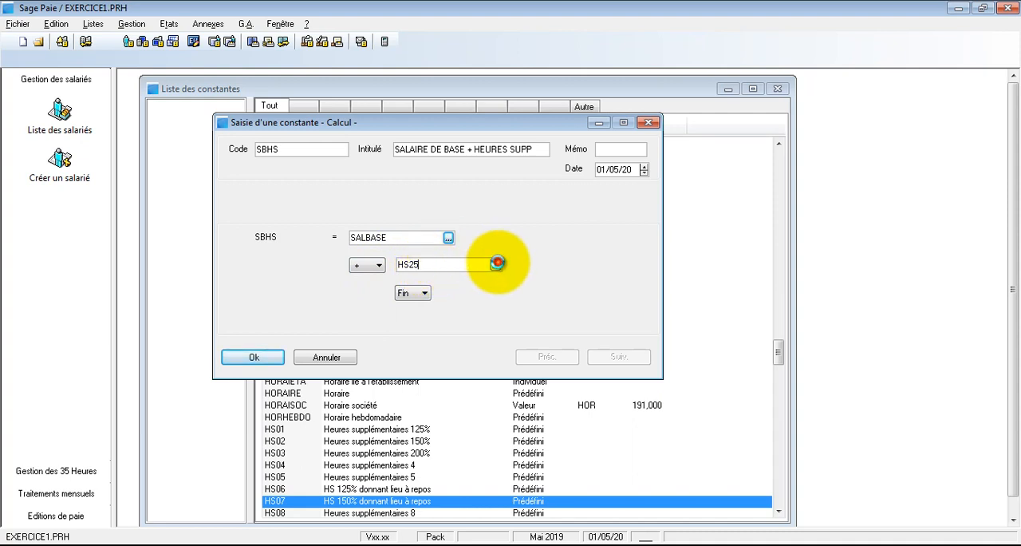
{"action": "left_click", "coordinate": [497, 263]}
{"action": "double_click", "coordinate": [461, 273]}
- Add HS50 as the third operand of the SBHS calculation, picking it from the constants list
{"action": "left_click", "coordinate": [434, 292]}
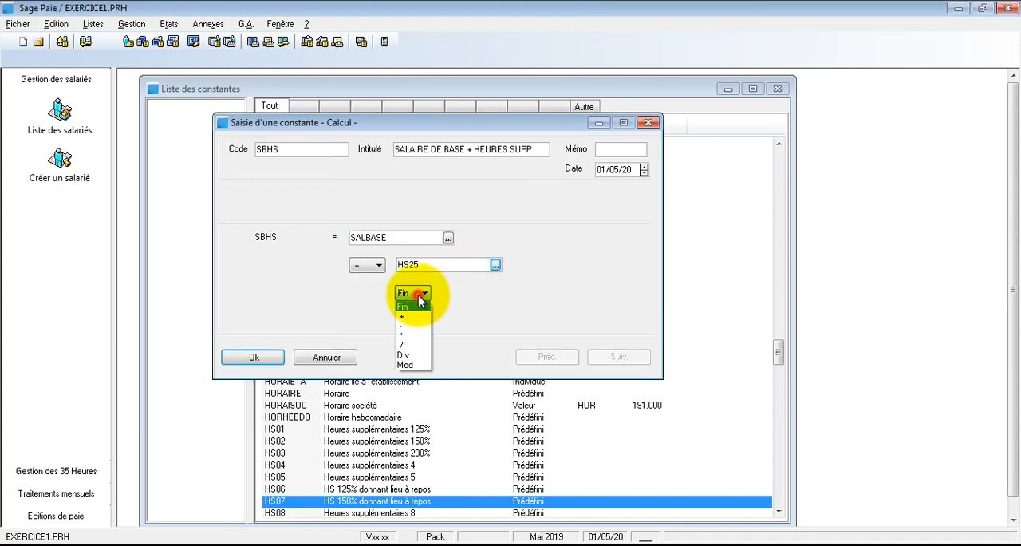
{"action": "left_click", "coordinate": [411, 316]}
{"action": "left_click", "coordinate": [456, 294]}
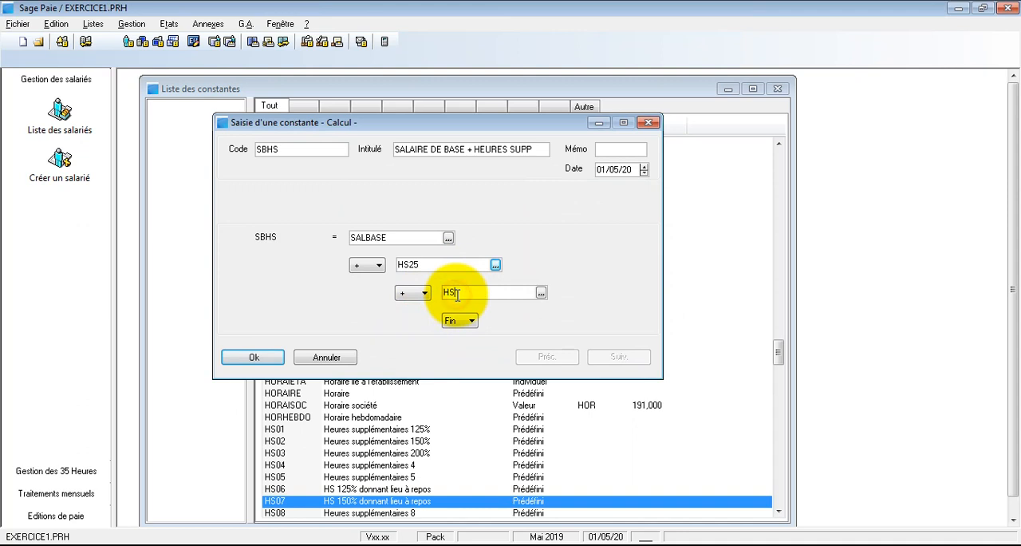
{"action": "left_click", "coordinate": [541, 292]}
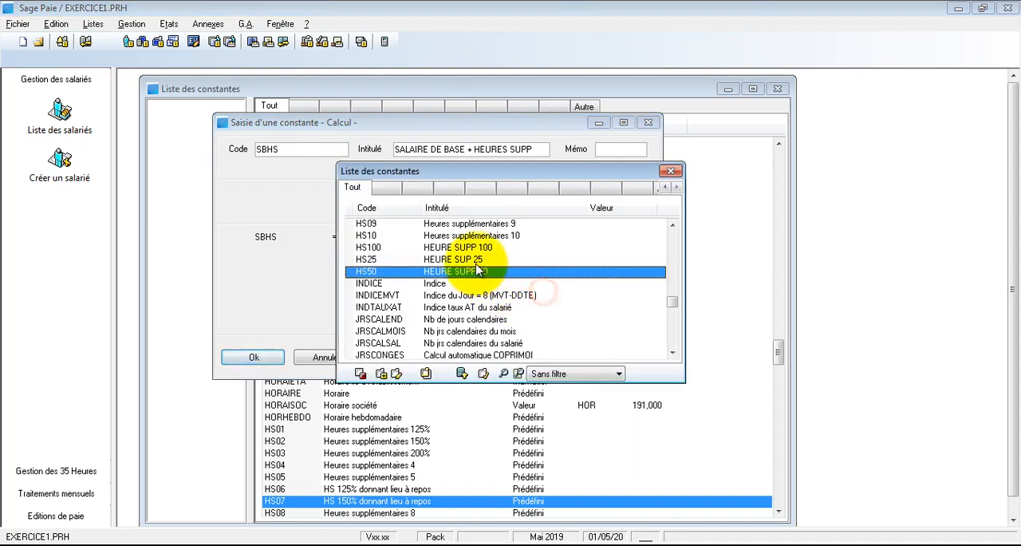
{"action": "double_click", "coordinate": [477, 275]}
- Add HS100 as the fourth operand of the SBHS calculation, picking it from the constants list, and save the constant
{"action": "left_click", "coordinate": [467, 320]}
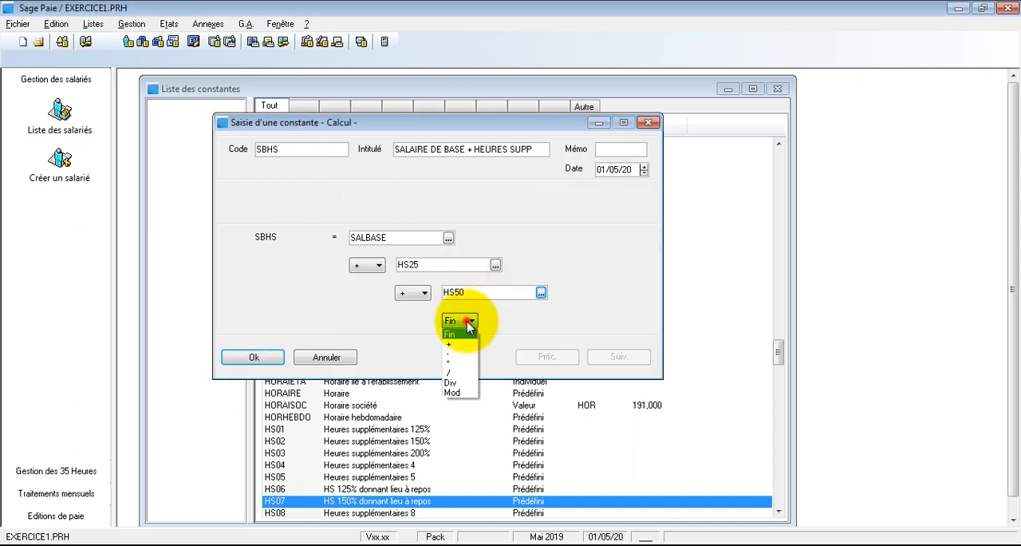
{"action": "left_click", "coordinate": [464, 343]}
{"action": "left_click", "coordinate": [511, 320]}
{"action": "type", "text": "HS100"}
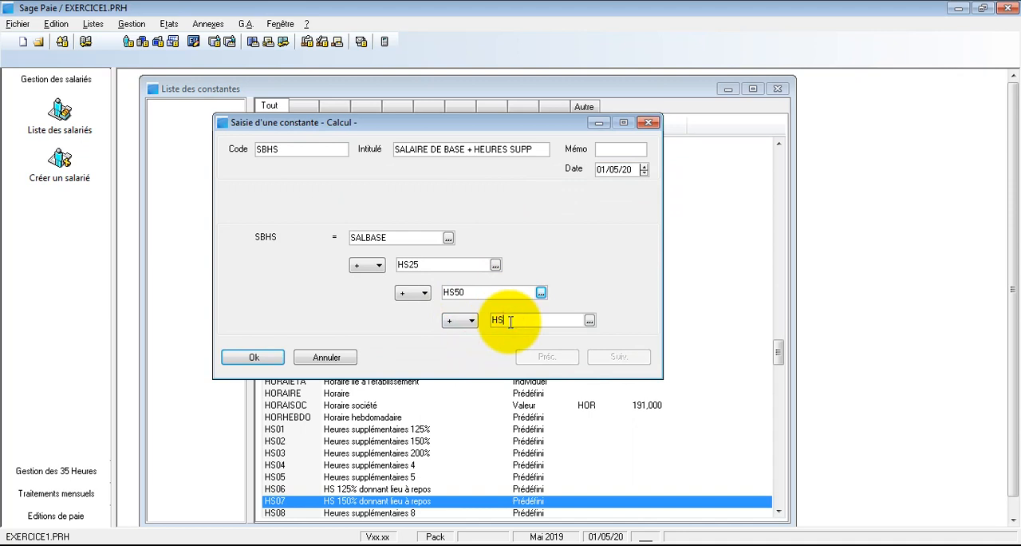
{"action": "left_click", "coordinate": [589, 320]}
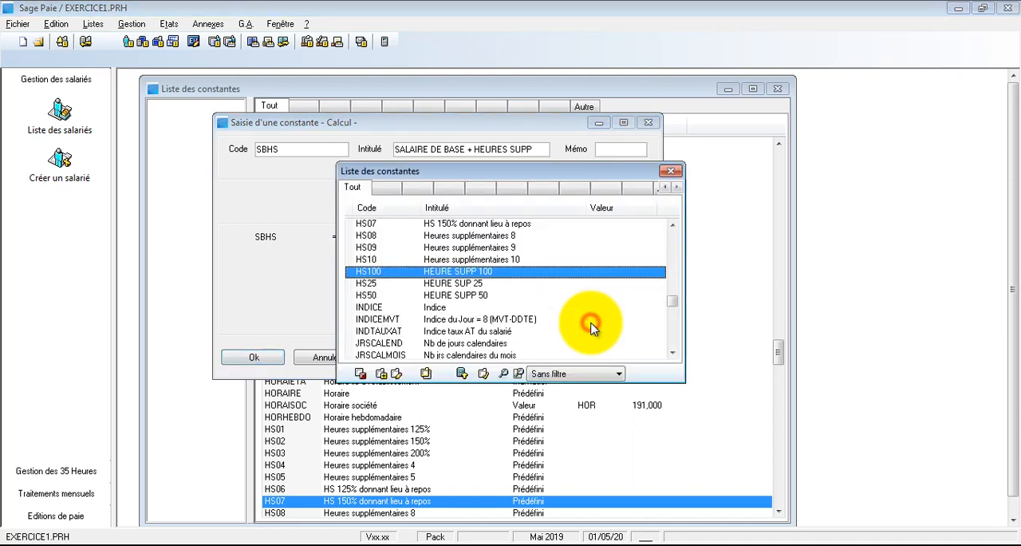
{"action": "double_click", "coordinate": [455, 272]}
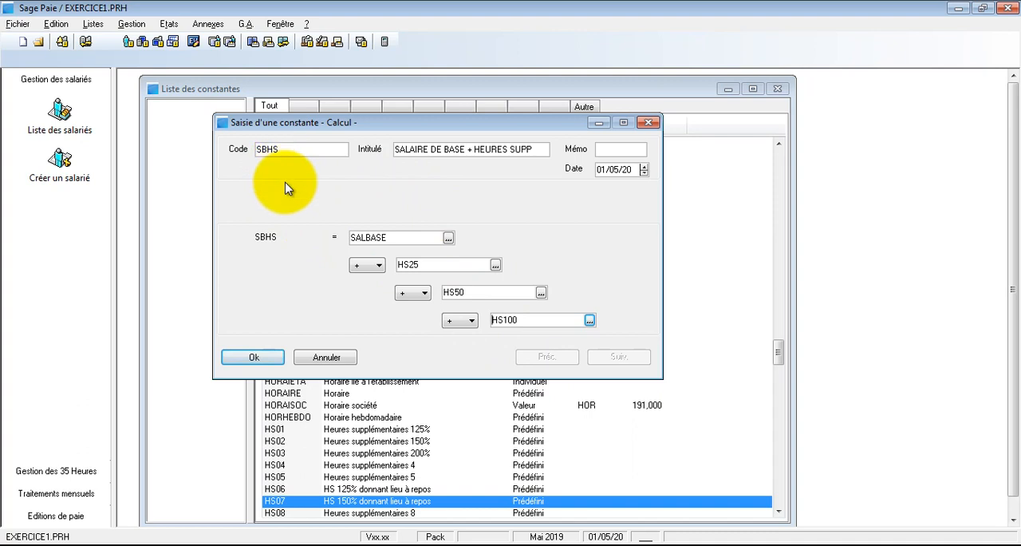
{"action": "left_click", "coordinate": [244, 358]}
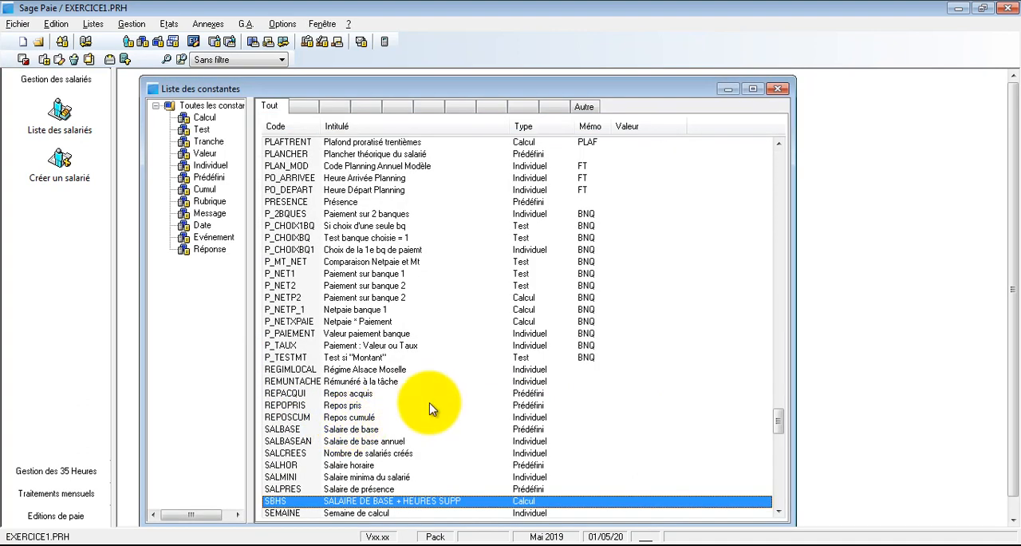
- Look through the constants list around SBHS and the overtime constants, back to the first entries
{"action": "scroll", "coordinate": [430, 408], "scroll_direction": "down", "scroll_amount": 2}
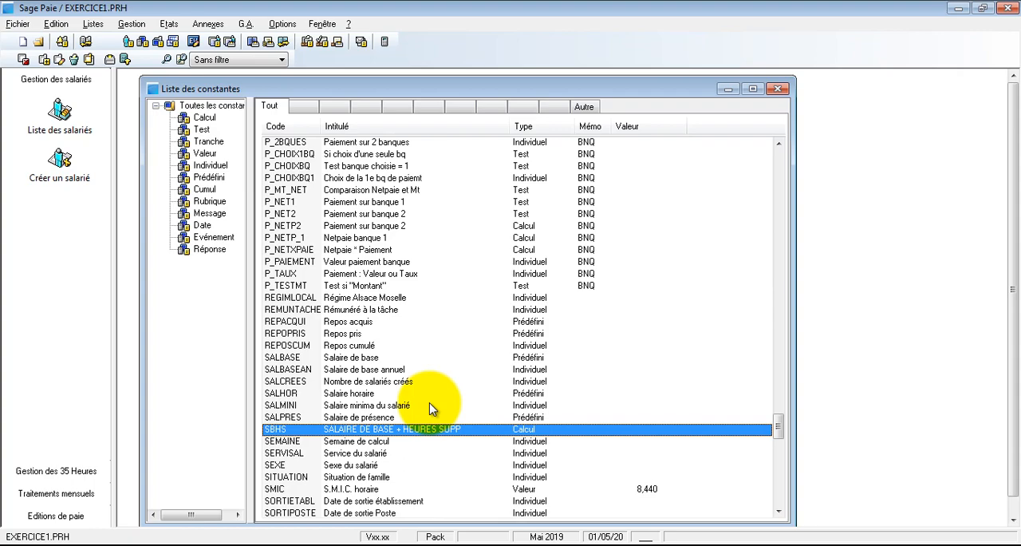
{"action": "scroll", "coordinate": [430, 408], "scroll_direction": "up", "scroll_amount": 20}
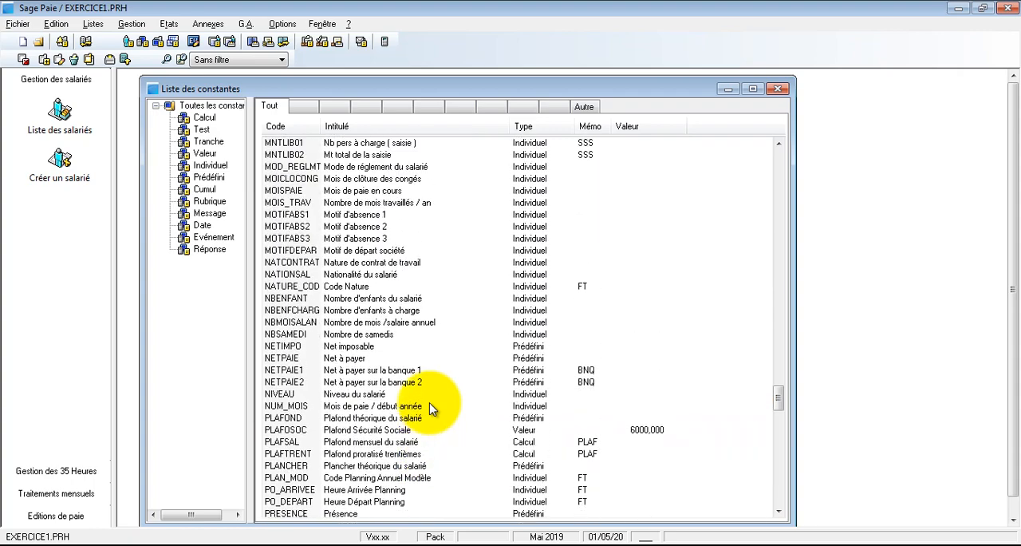
{"action": "scroll", "coordinate": [430, 409], "scroll_direction": "up", "scroll_amount": 4}
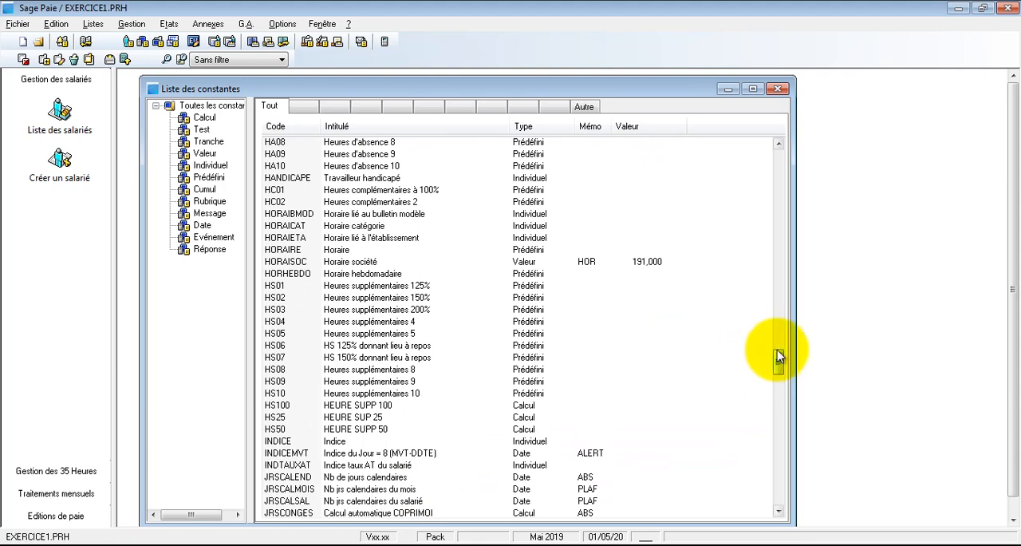
{"action": "left_click_drag", "start_coordinate": [780, 359], "coordinate": [778, 147]}
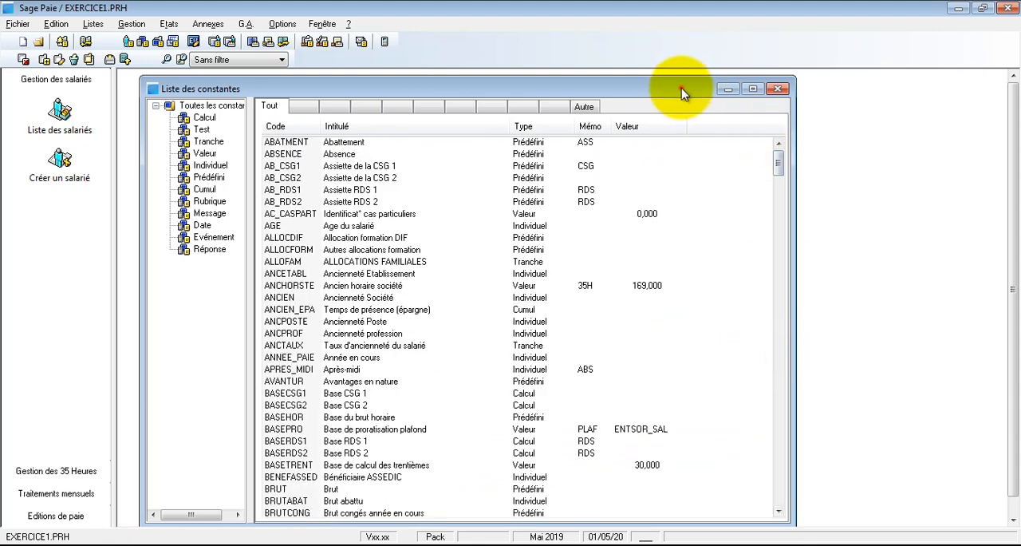
{"action": "left_click_drag", "start_coordinate": [680, 92], "coordinate": [674, 88]}
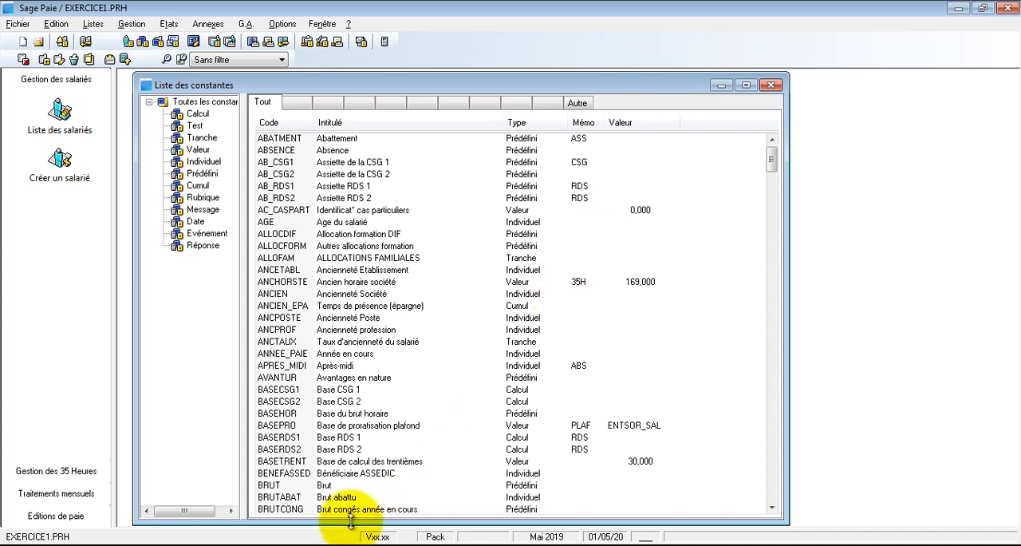
- Switch to the Bloc-notes document, review the TAUX and (SB+HS) terms of the PRIME D'ANCIENNETE formula, and return to the Sage Paie constants list
{"action": "mouse_move", "coordinate": [319, 545]}
{"action": "left_click", "coordinate": [291, 525]}
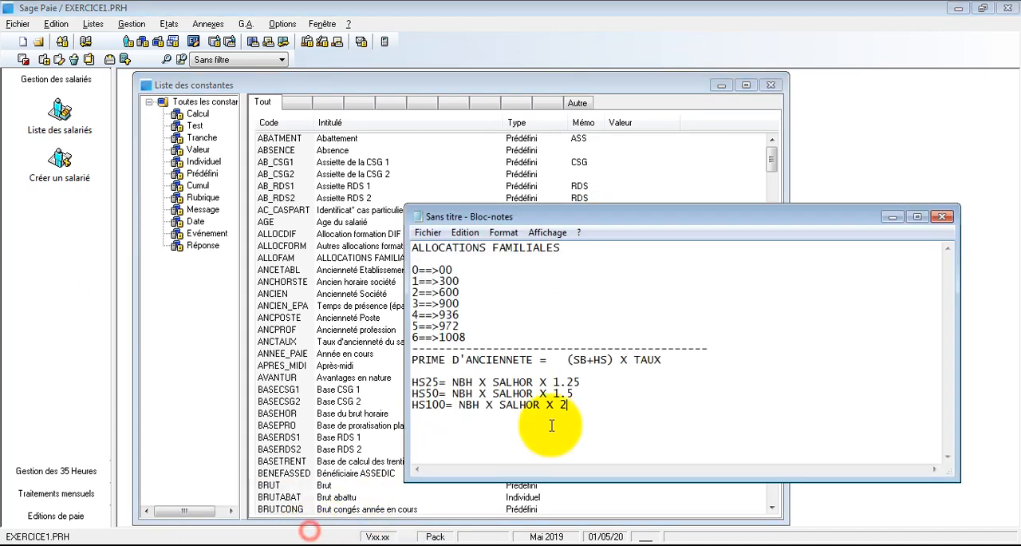
{"action": "left_click_drag", "start_coordinate": [667, 359], "coordinate": [648, 351]}
{"action": "left_click", "coordinate": [648, 359]}
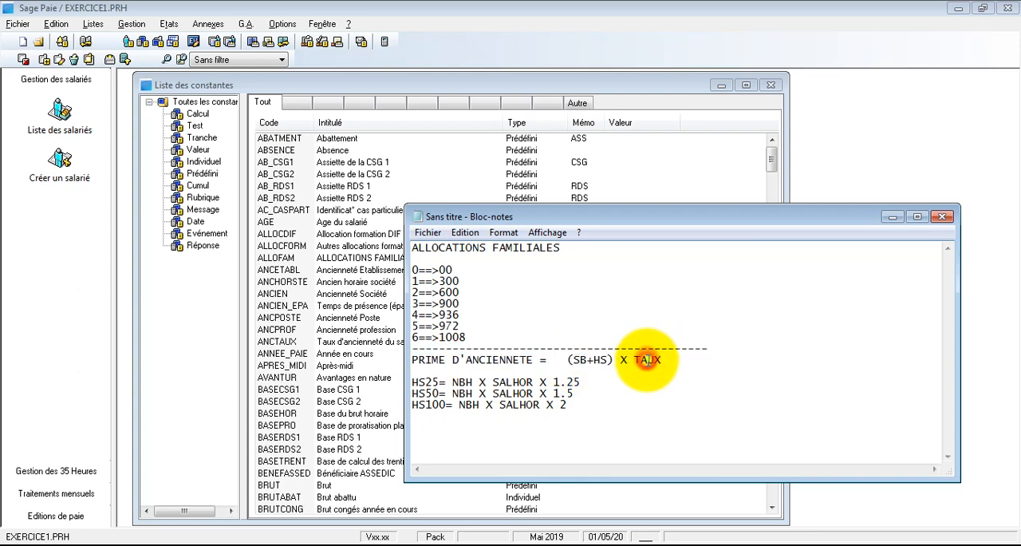
{"action": "double_click", "coordinate": [648, 359]}
{"action": "left_click_drag", "start_coordinate": [567, 360], "coordinate": [612, 363]}
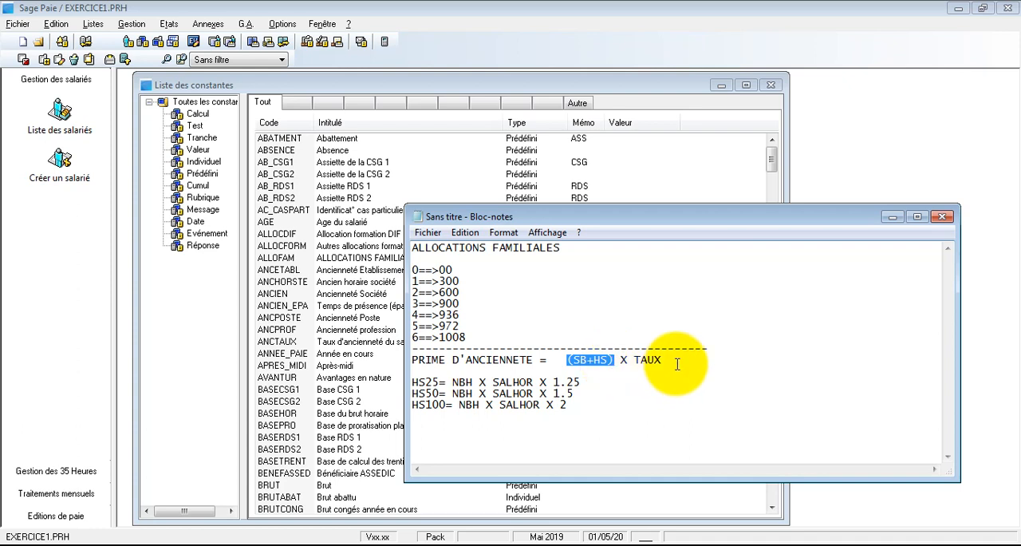
{"action": "left_click", "coordinate": [356, 378]}
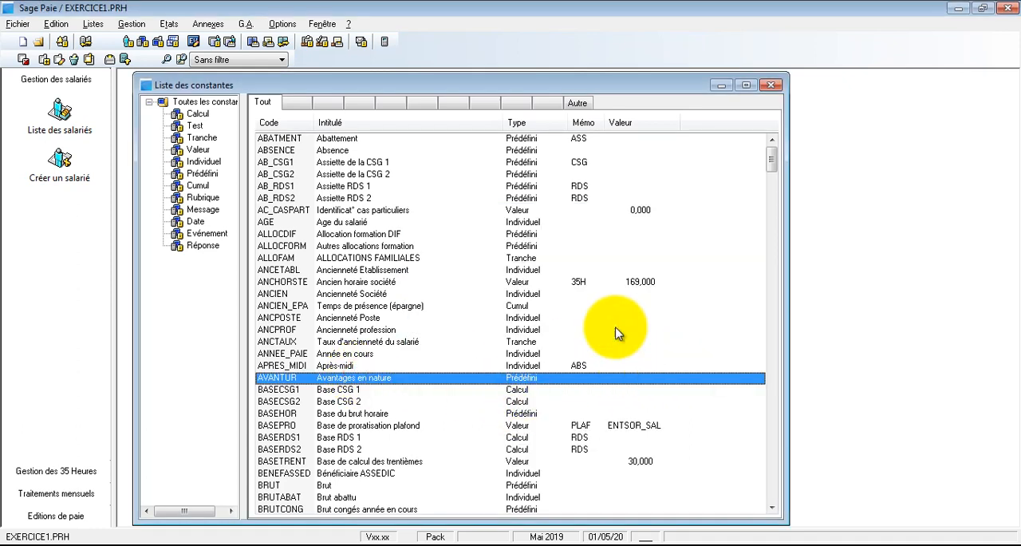